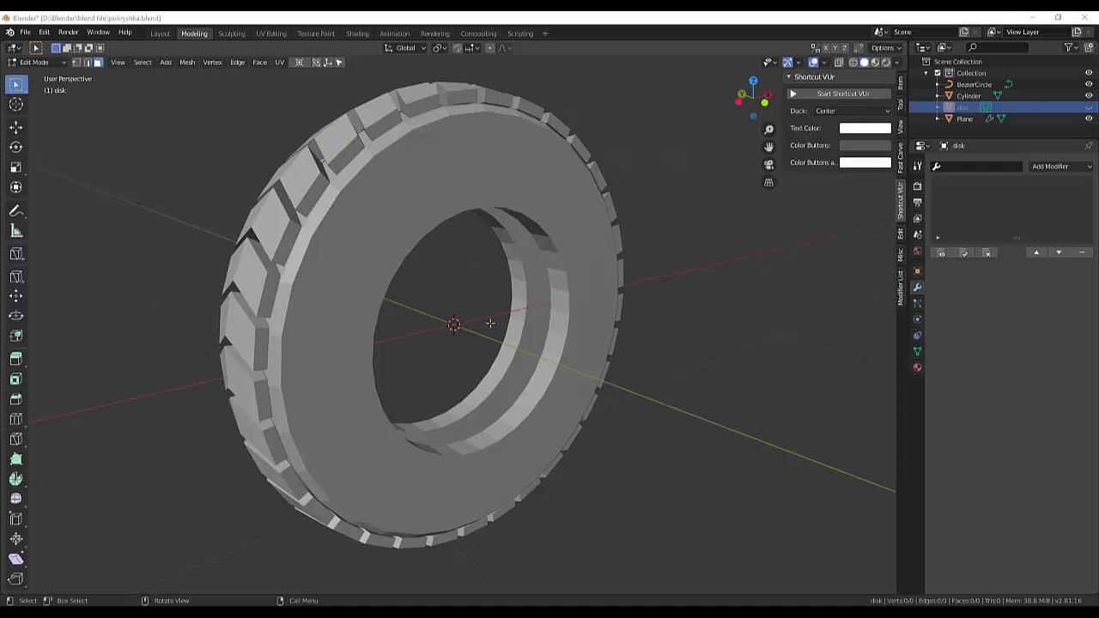
# Switch the 'disk' tire from Edit Mode back to Object Mode and zoom out.
pyautogui.moveTo(611, 370)
pyautogui.mouseDown(button='middle')
pyautogui.moveTo(629, 392)
pyautogui.moveTo(620, 370)
pyautogui.mouseUp(button='middle')
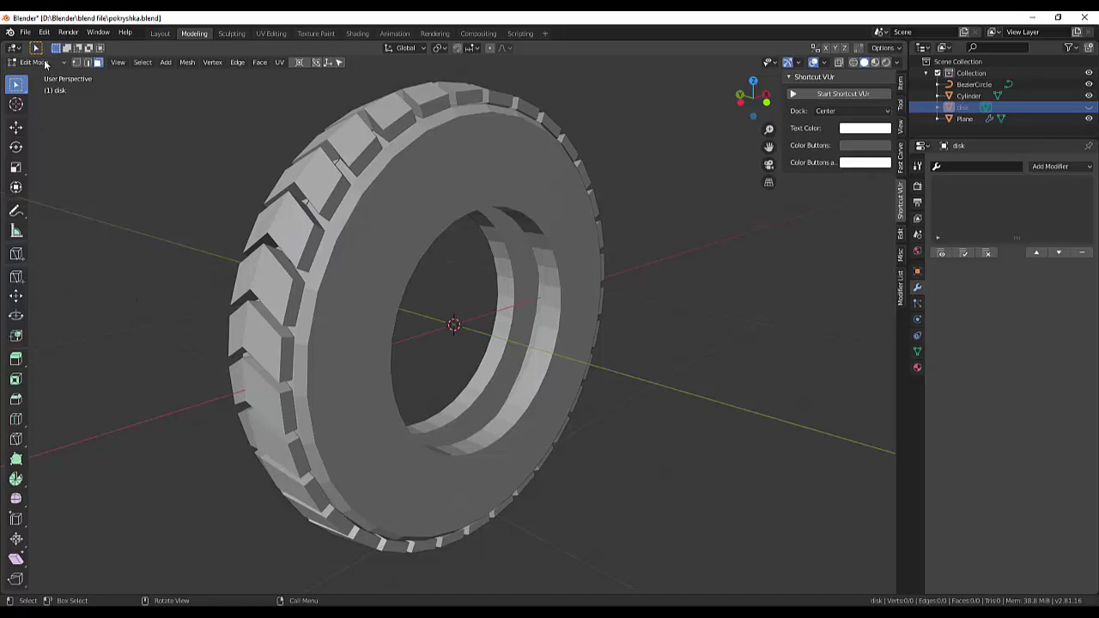
pyautogui.click(39, 62)
pyautogui.click(39, 62)
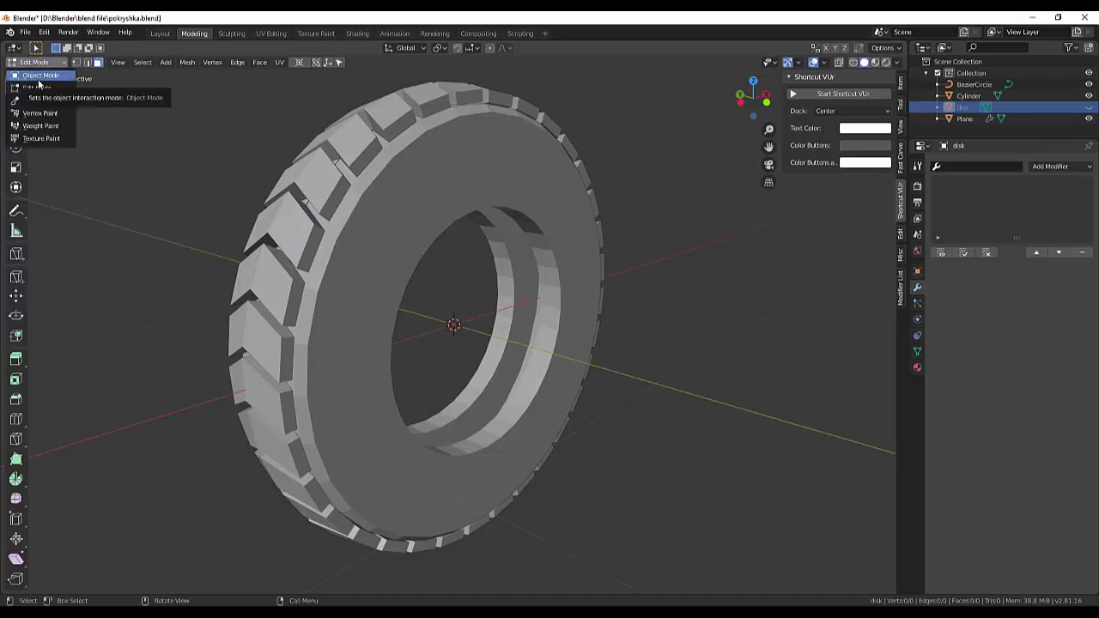
pyautogui.click(39, 77)
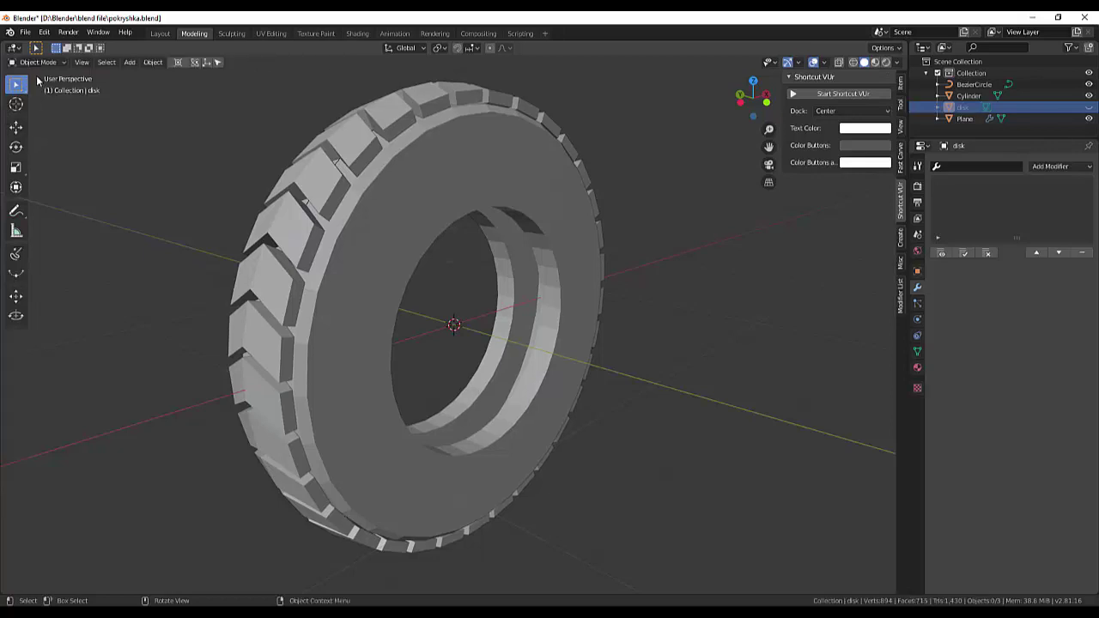
pyautogui.scroll(-2, 320, 326)
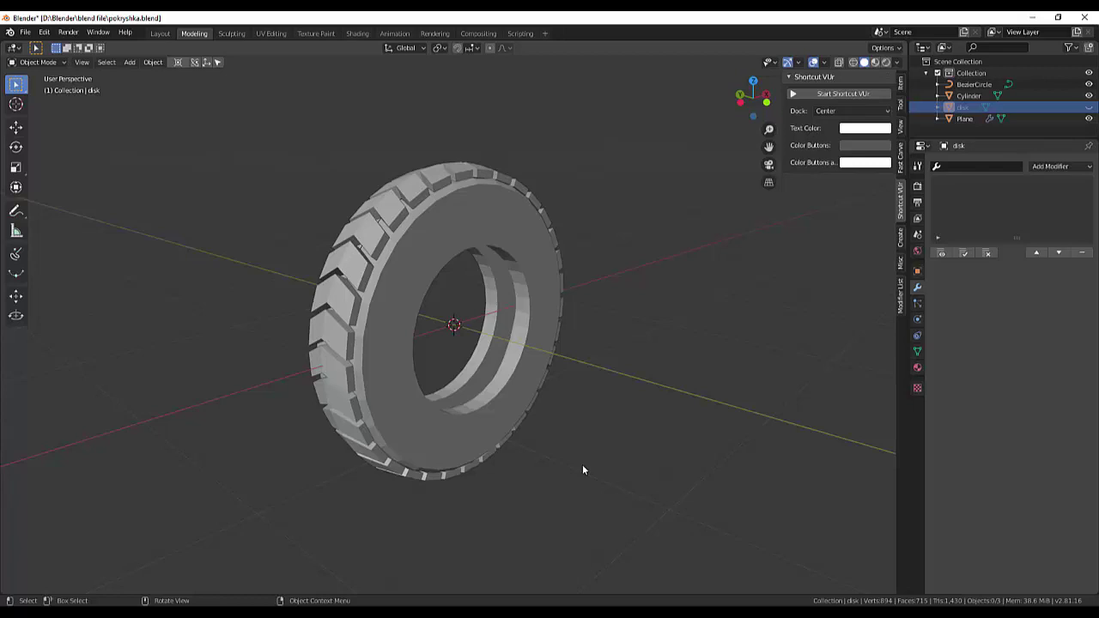
# Add a cylinder, rotate it 90° about X to match the tire, and begin scaling it down.
pyautogui.hotkey('shift', 'a')
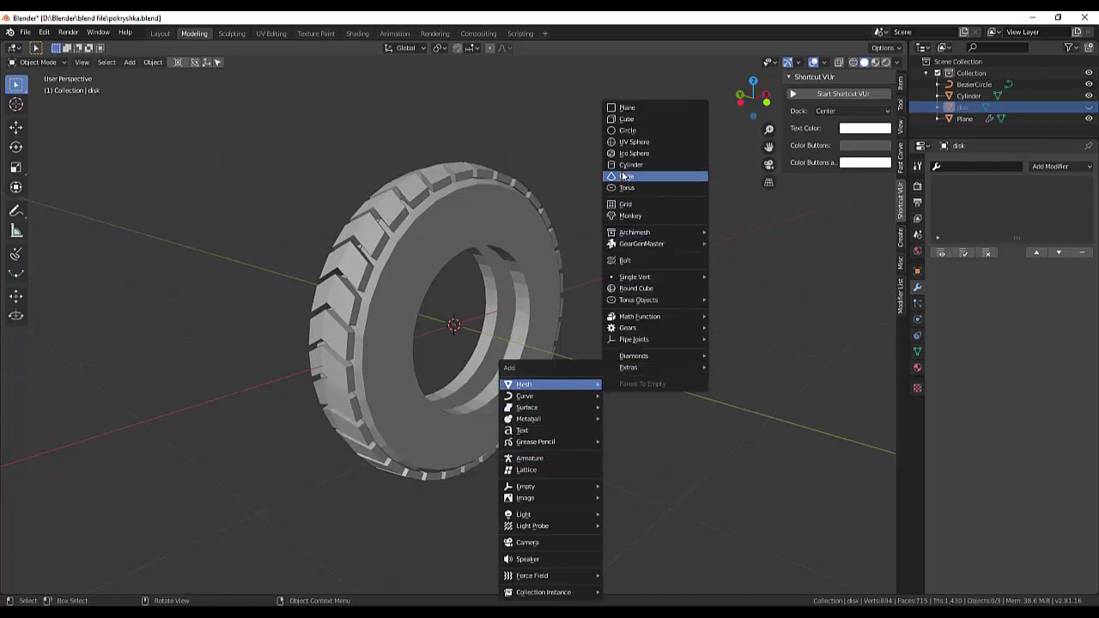
pyautogui.click(627, 164)
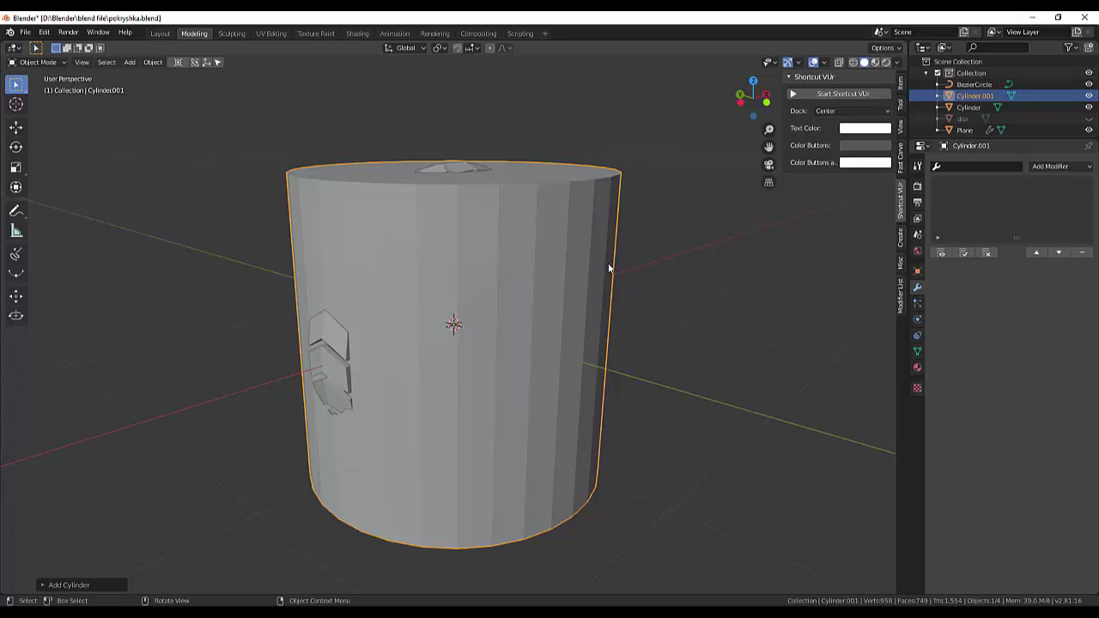
pyautogui.press('r')
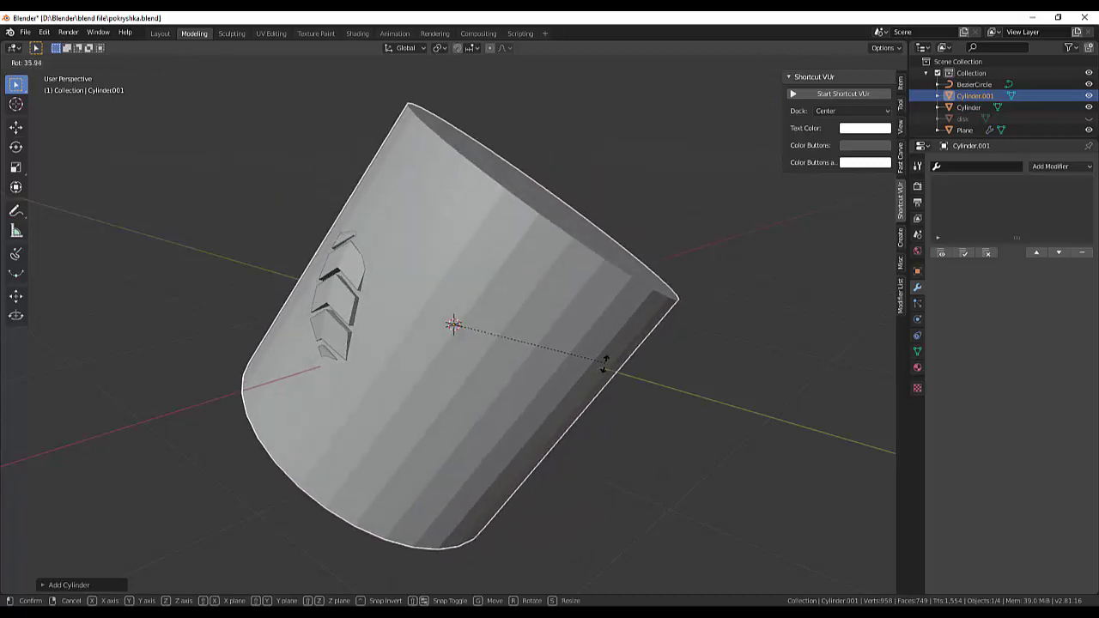
pyautogui.write('x')
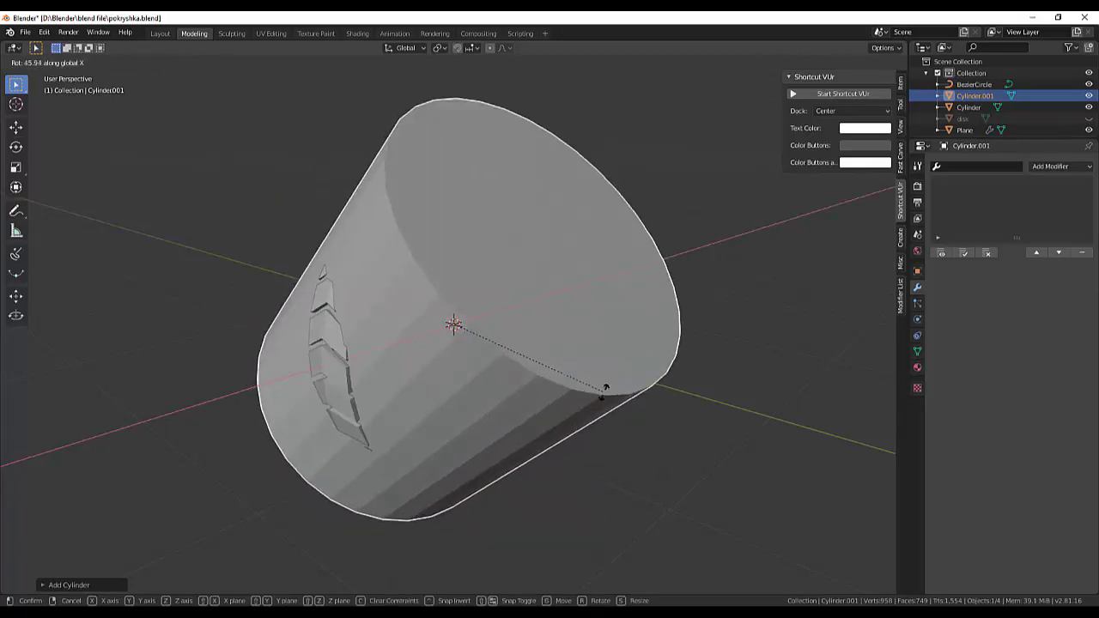
pyautogui.write('90')
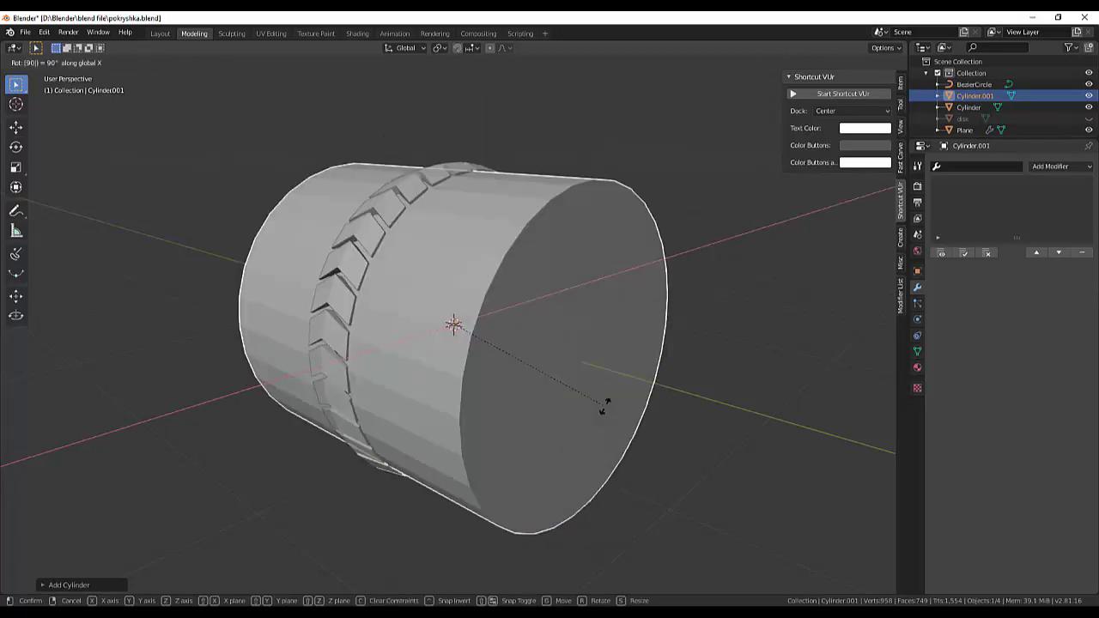
pyautogui.press('Return')
pyautogui.press('s')
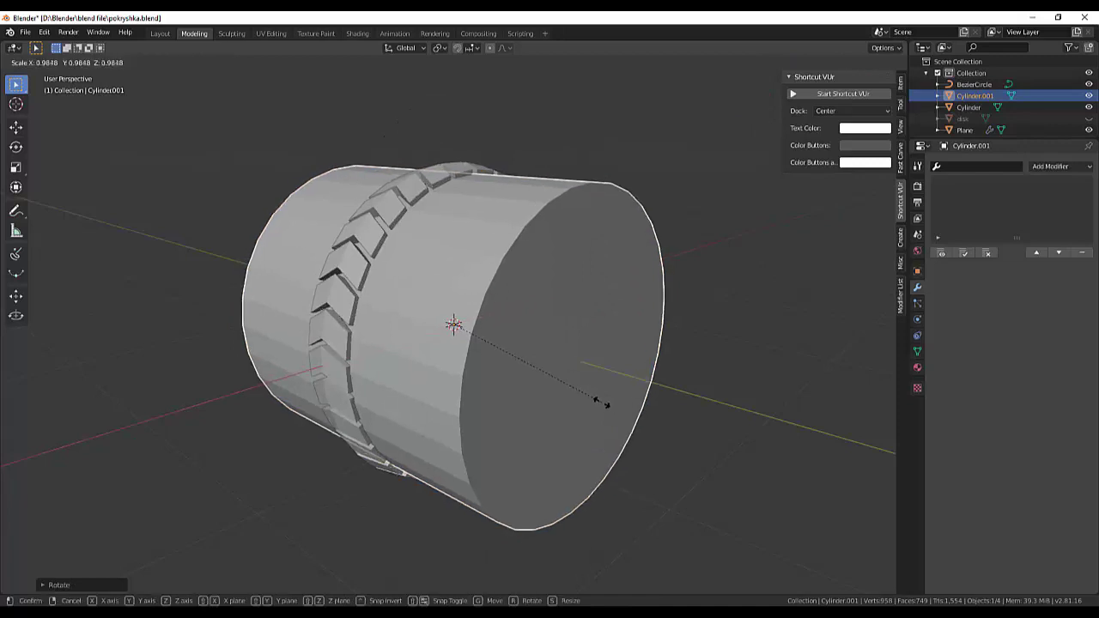
# Shrink the cylinder, then flatten it along Y to 0.3682 into a thin disc.
pyautogui.click(562, 364)
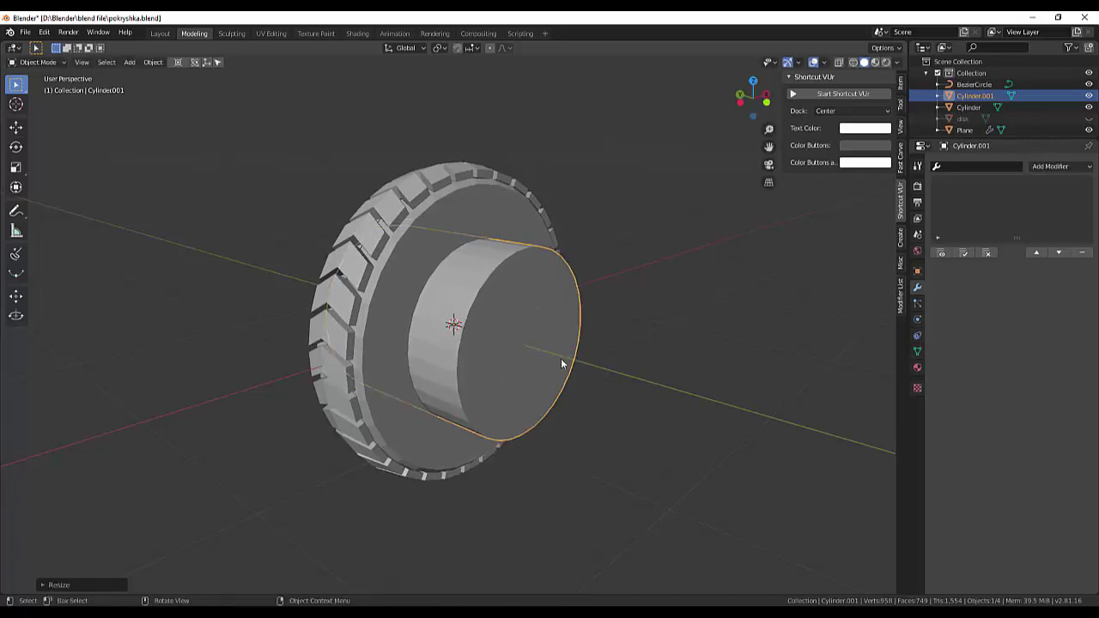
pyautogui.moveTo(653, 359); pyautogui.dragTo(693, 359, button='middle')
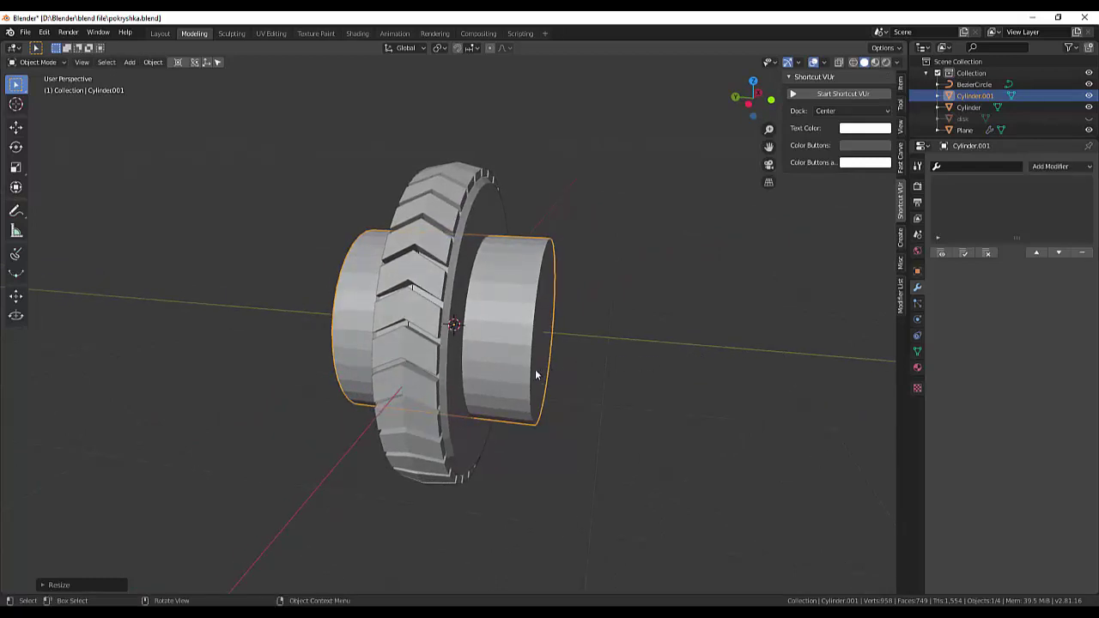
pyautogui.press('s')
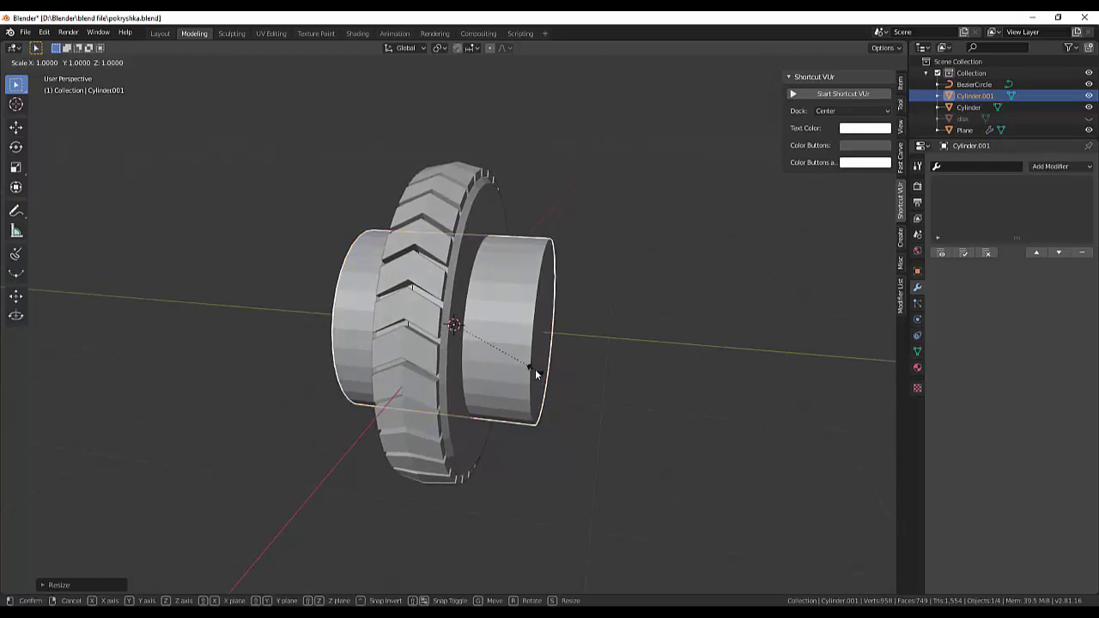
pyautogui.press('y')
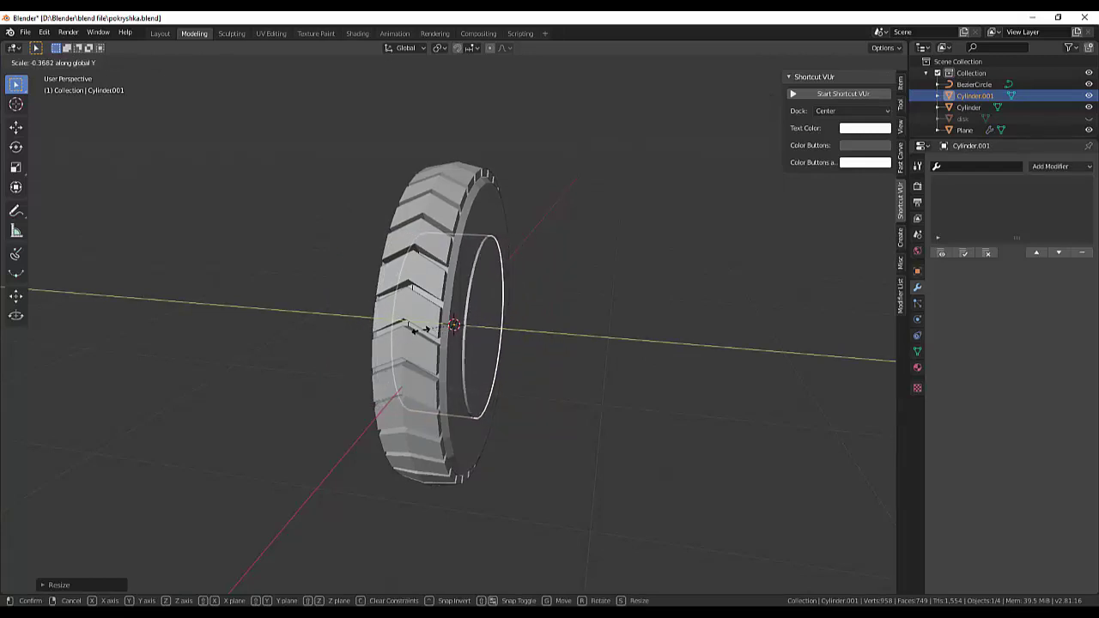
pyautogui.click(460, 327)
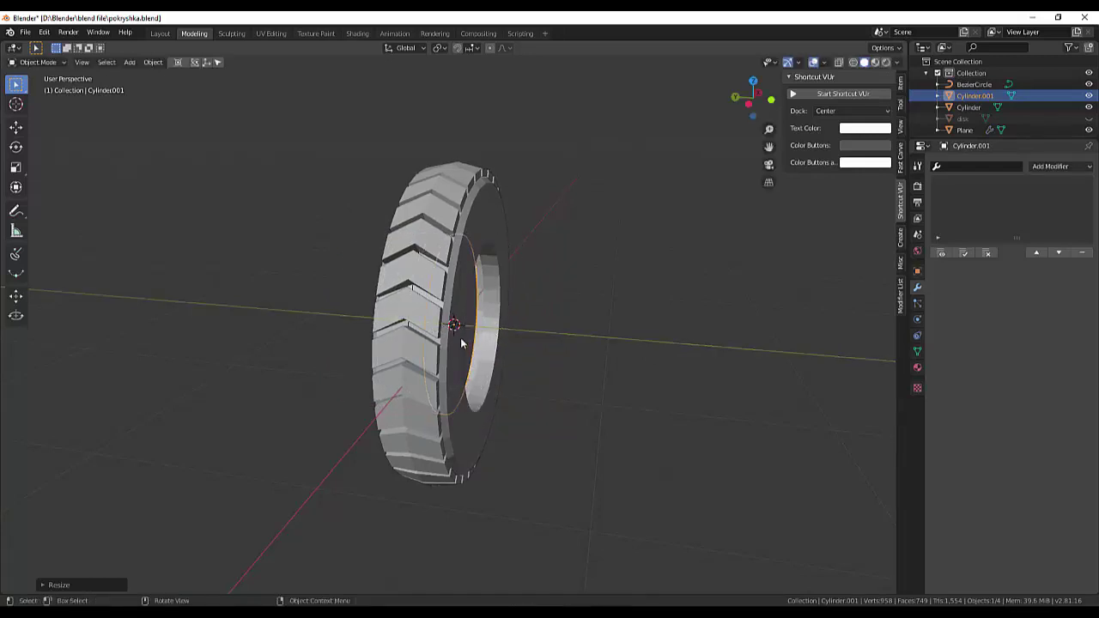
# Reselect the thin disc inside the tire and start moving it.
pyautogui.click(460, 340)
pyautogui.click(669, 340)
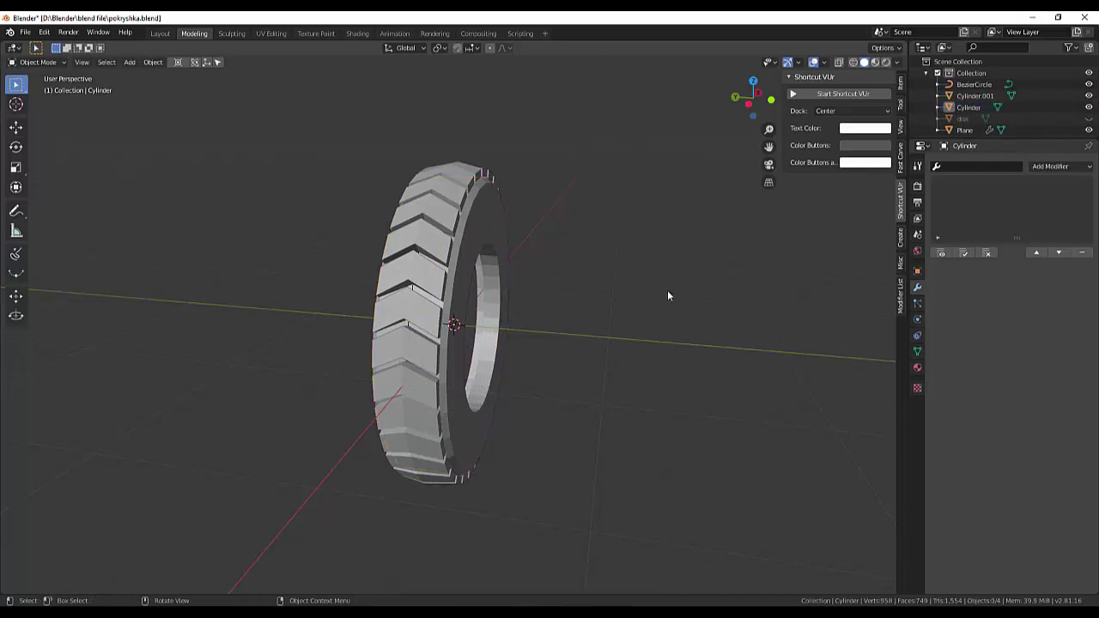
pyautogui.moveTo(667, 290)
pyautogui.mouseDown(button='middle')
pyautogui.moveTo(610, 320)
pyautogui.moveTo(515, 276)
pyautogui.mouseUp(button='middle')
pyautogui.click(431, 298)
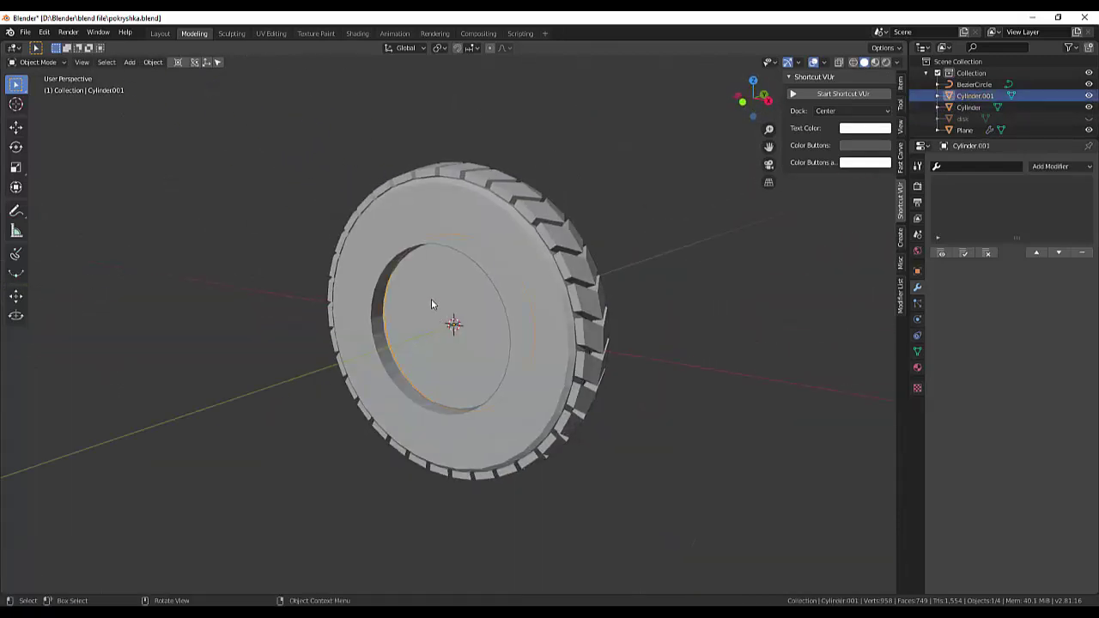
pyautogui.press('g')
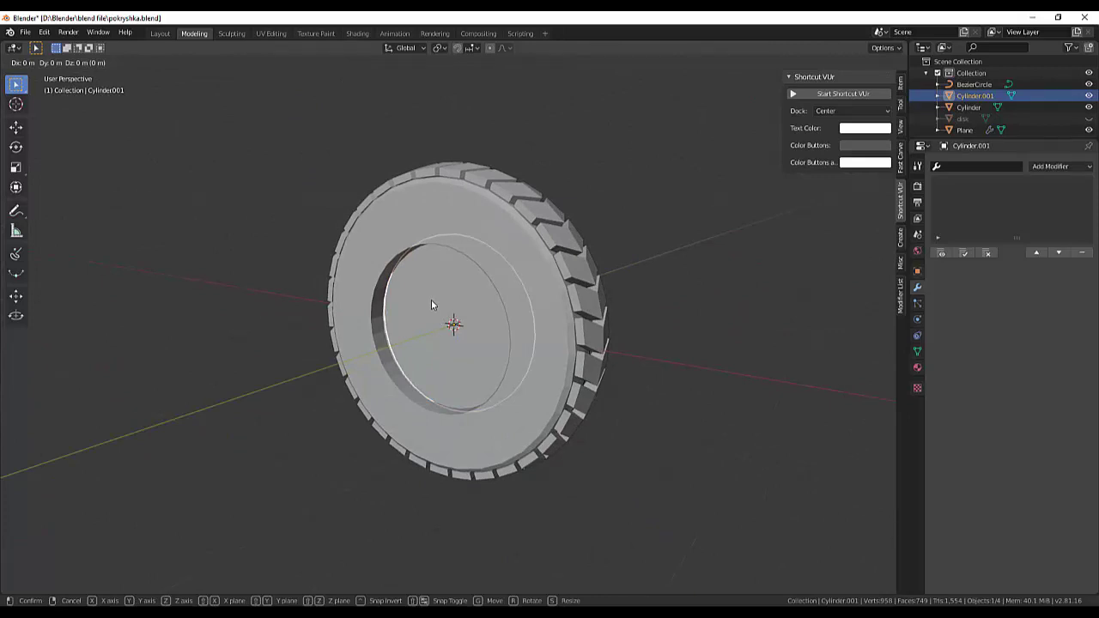
# Slide the disc out along Y to stand in front of the tire, viewed edge-on.
pyautogui.press('y')
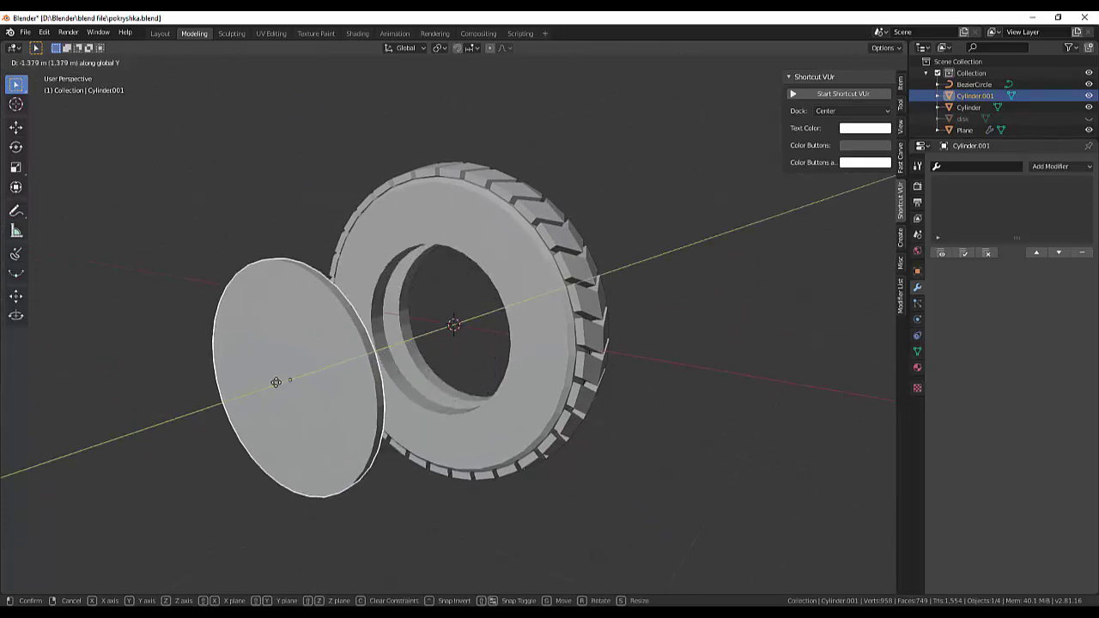
pyautogui.click(324, 384)
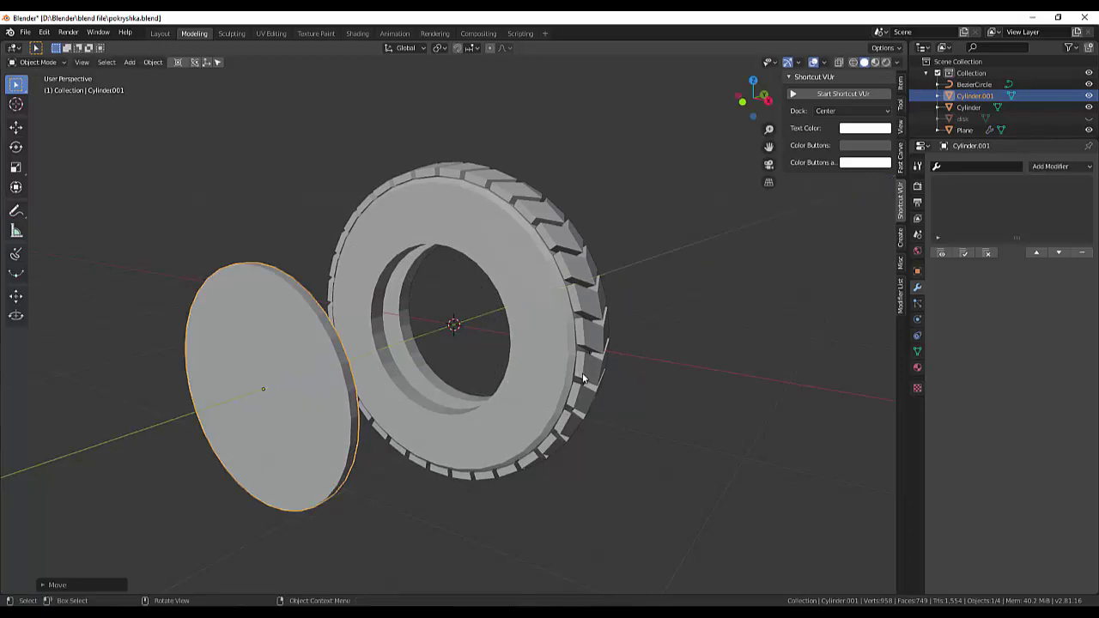
pyautogui.moveTo(582, 374); pyautogui.dragTo(587, 386, button='middle')
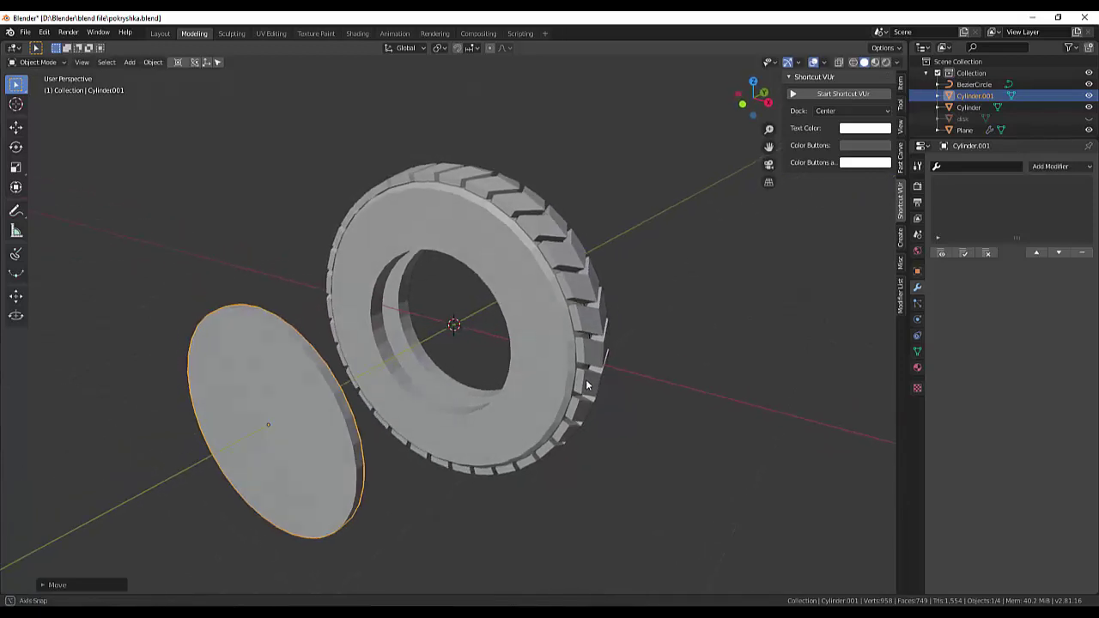
pyautogui.moveTo(586, 385)
pyautogui.mouseDown(button='middle')
pyautogui.moveTo(558, 375)
pyautogui.moveTo(519, 386)
pyautogui.moveTo(552, 380)
pyautogui.mouseUp(button='middle')
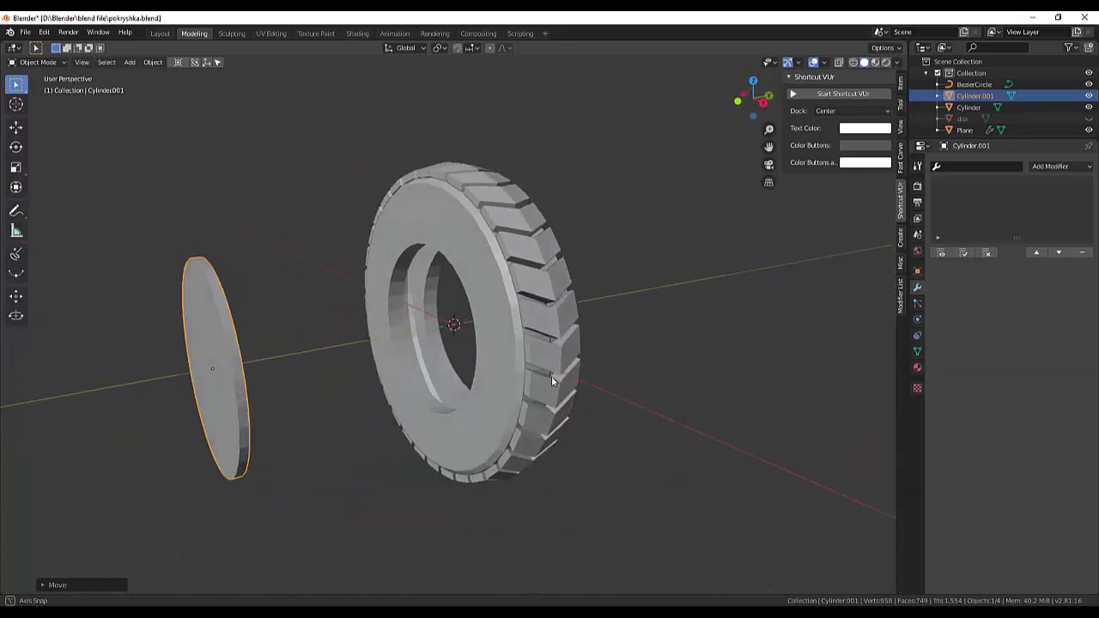
pyautogui.moveTo(551, 381)
pyautogui.mouseDown(button='middle')
pyautogui.moveTo(525, 397)
pyautogui.moveTo(476, 401)
pyautogui.mouseUp(button='middle')
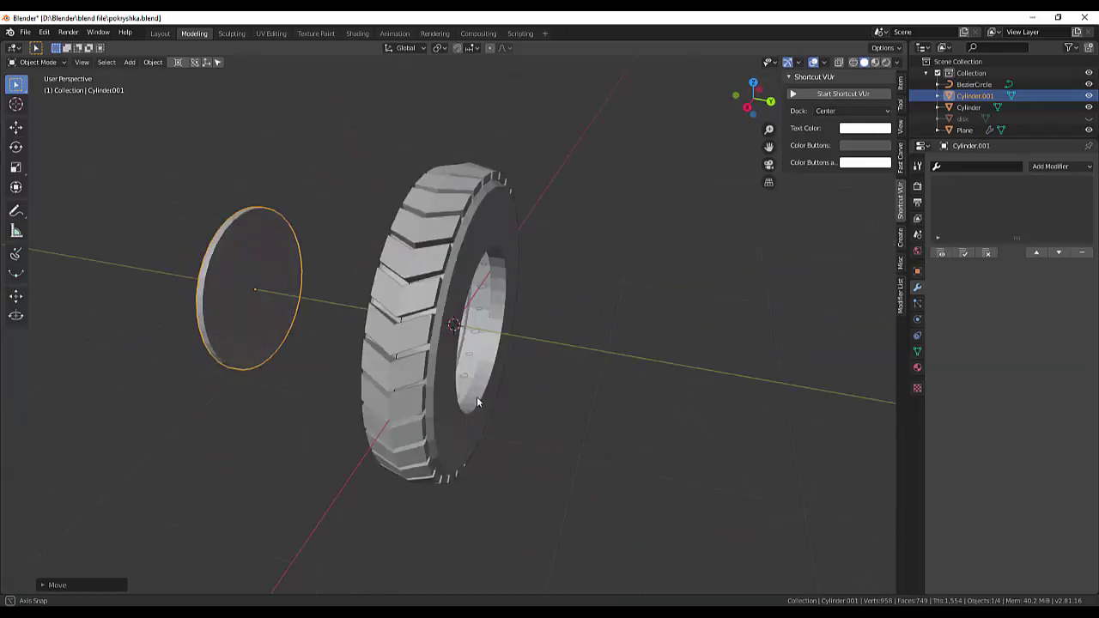
pyautogui.moveTo(477, 397)
pyautogui.mouseDown(button='middle')
pyautogui.moveTo(564, 386)
pyautogui.moveTo(416, 416)
pyautogui.mouseUp(button='middle')
pyautogui.click(215, 401)
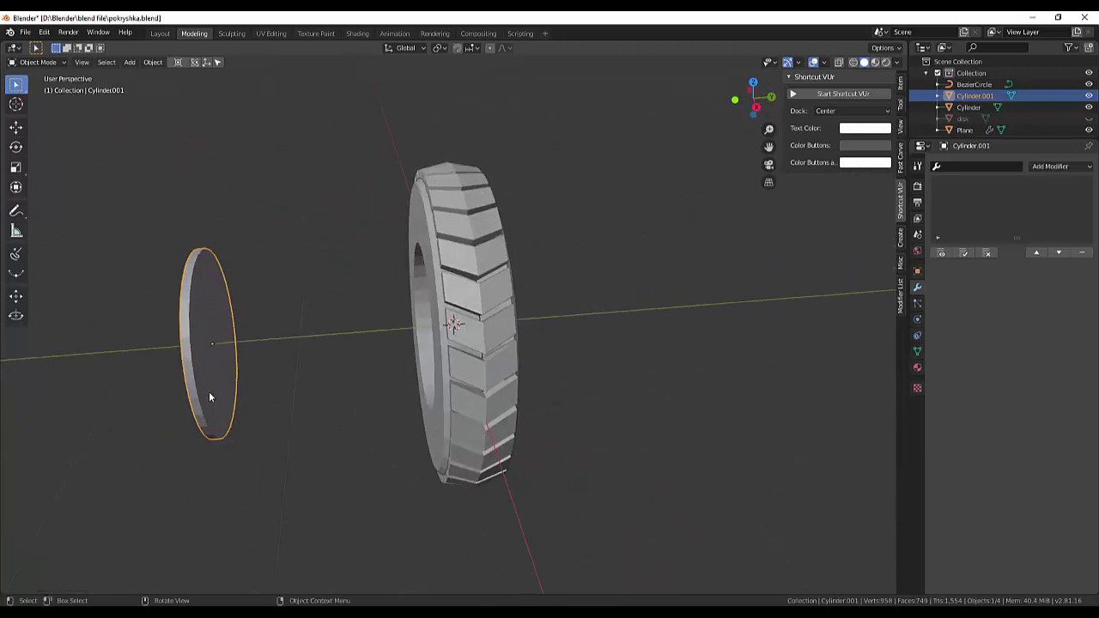
pyautogui.click(17, 67)
pyautogui.click(317, 175)
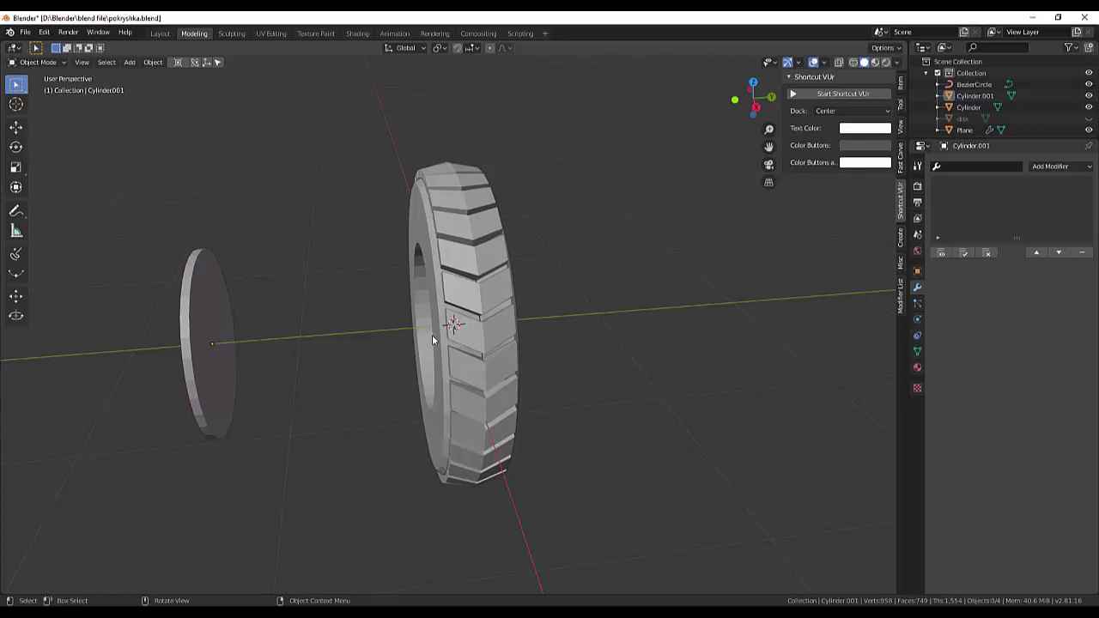
pyautogui.click(32, 64)
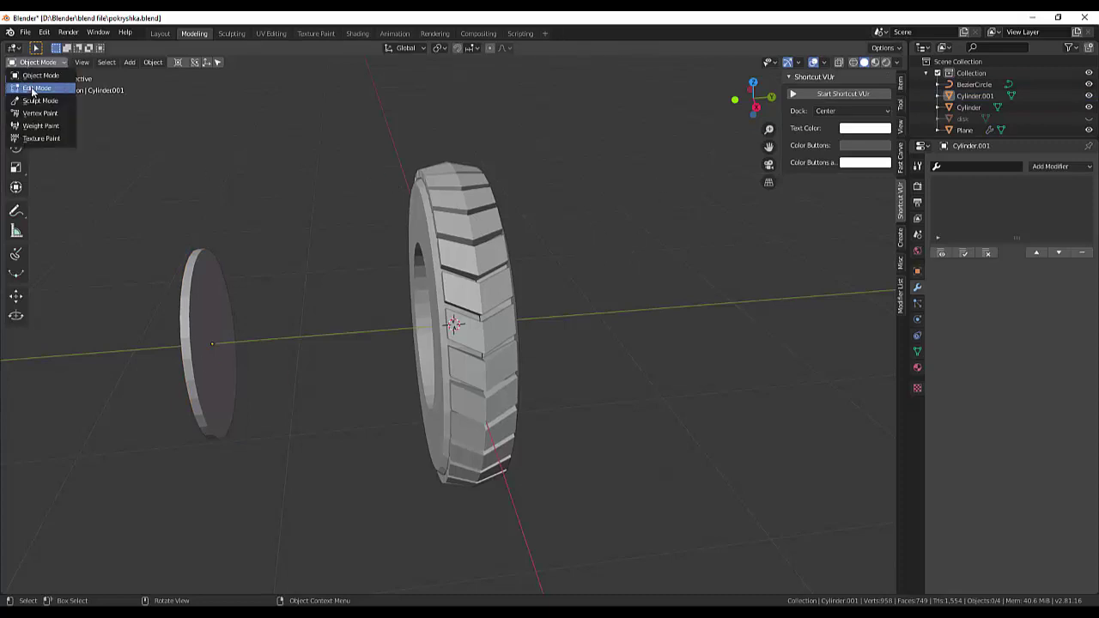
# In Edit Mode, inset the disc's front face to create a ring.
pyautogui.click(32, 90)
pyautogui.click(203, 328)
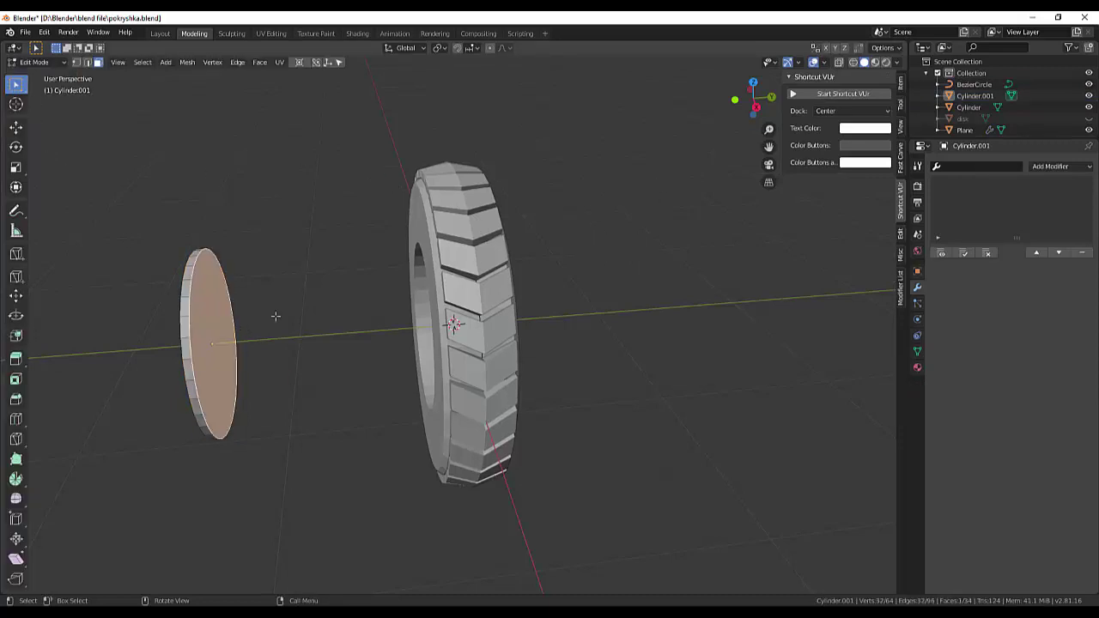
pyautogui.press('i')
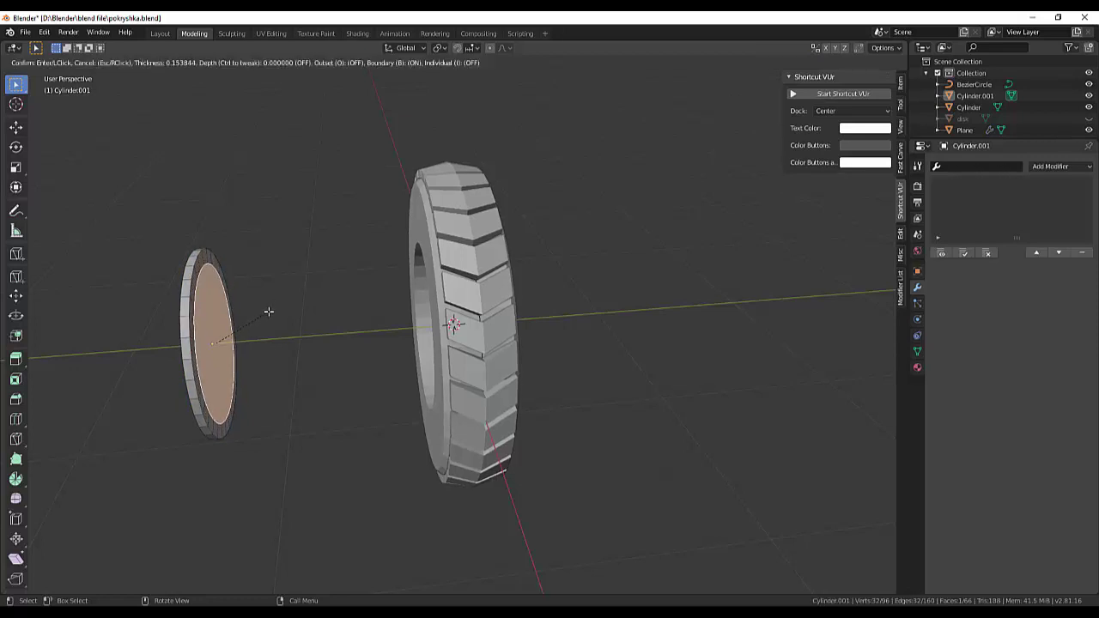
pyautogui.click(269, 310)
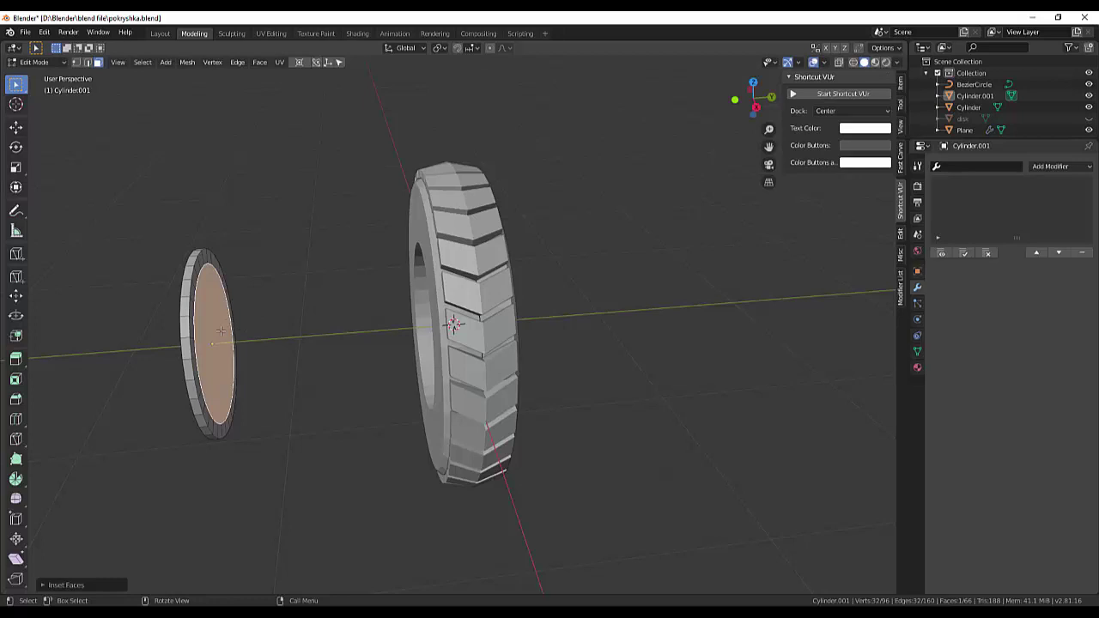
# Extrude the inset face outward into a stepped hub and return to Object Mode.
pyautogui.press('e')
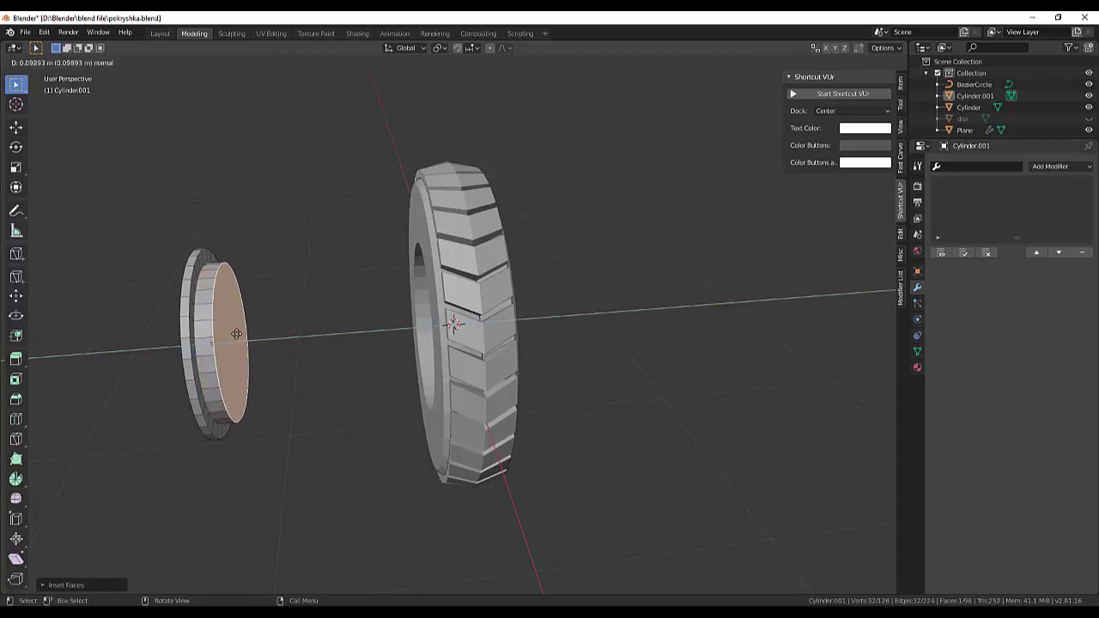
pyautogui.click(236, 334)
pyautogui.moveTo(663, 303)
pyautogui.mouseDown(button='middle')
pyautogui.moveTo(682, 314)
pyautogui.moveTo(733, 286)
pyautogui.moveTo(675, 306)
pyautogui.moveTo(593, 274)
pyautogui.moveTo(711, 310)
pyautogui.moveTo(730, 297)
pyautogui.moveTo(690, 306)
pyautogui.moveTo(662, 280)
pyautogui.mouseUp(button='middle')
pyautogui.click(359, 378)
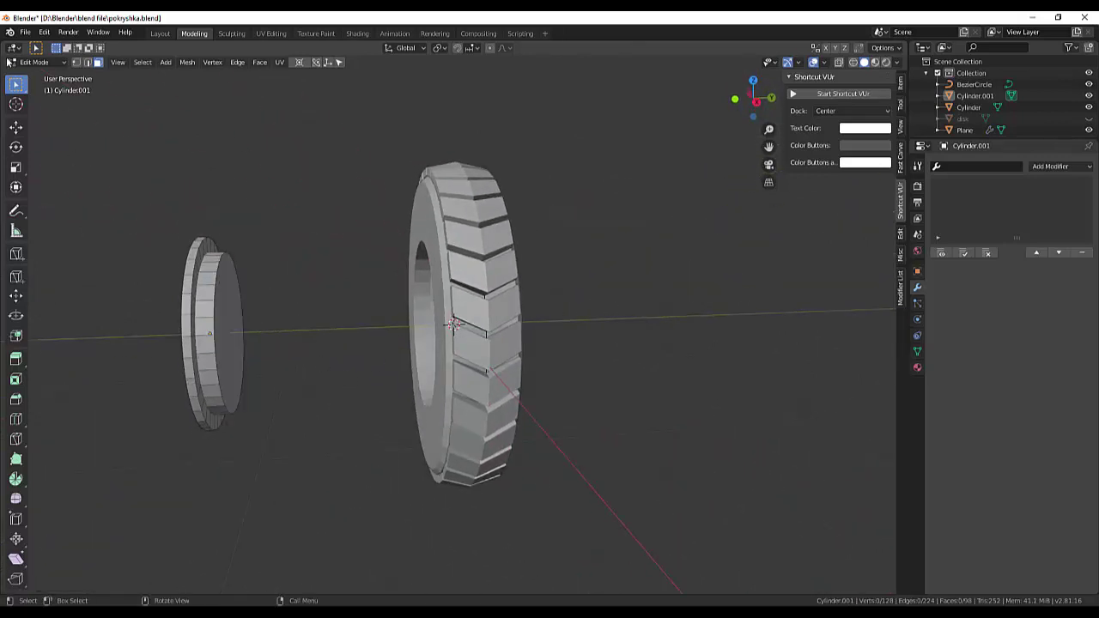
pyautogui.click(31, 63)
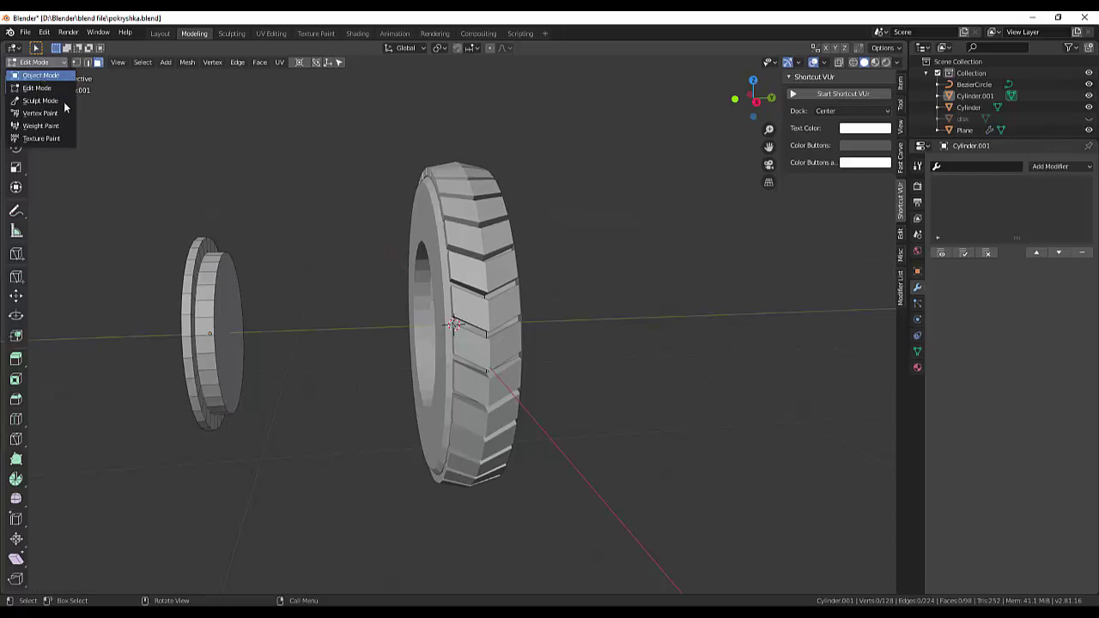
pyautogui.click(41, 76)
# From the right-side view, move the disc along Y into the tire.
pyautogui.click(213, 320)
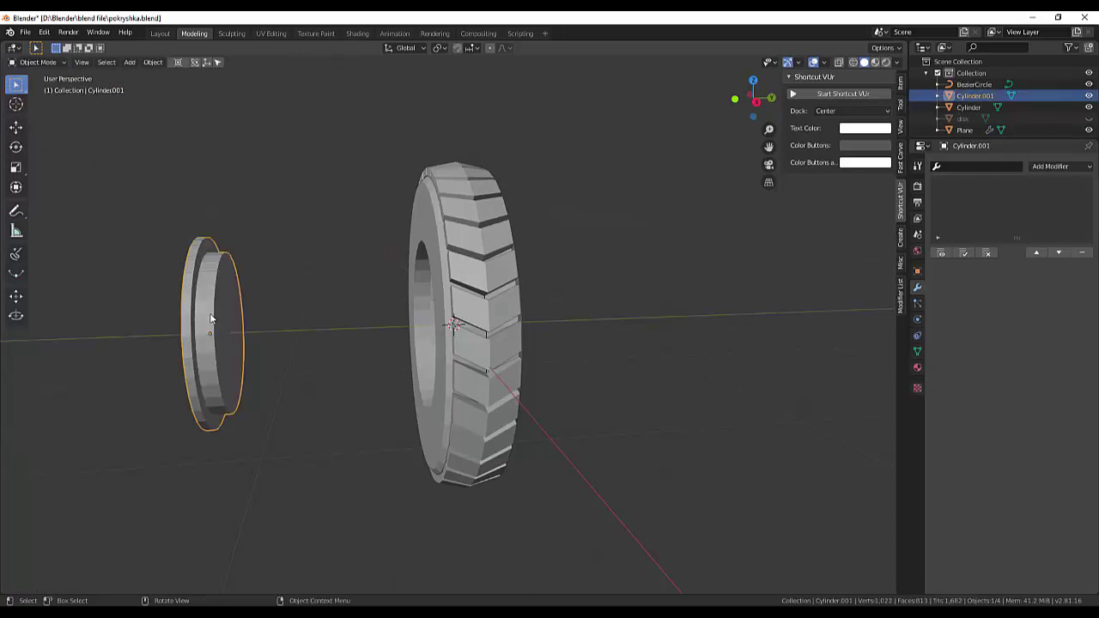
pyautogui.press('KP_3')
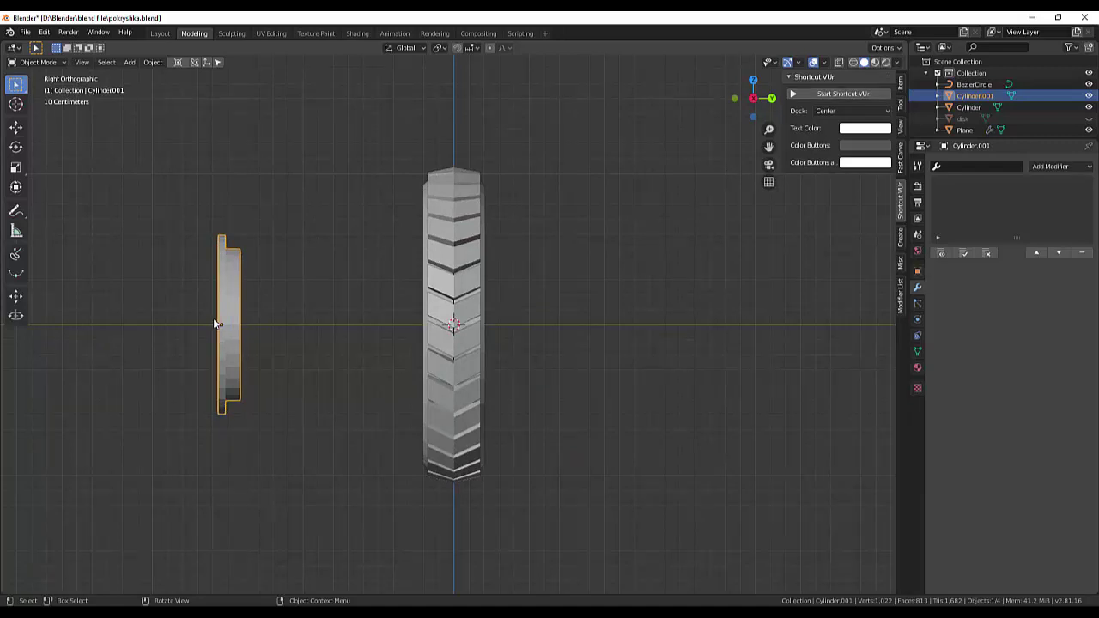
pyautogui.press('g')
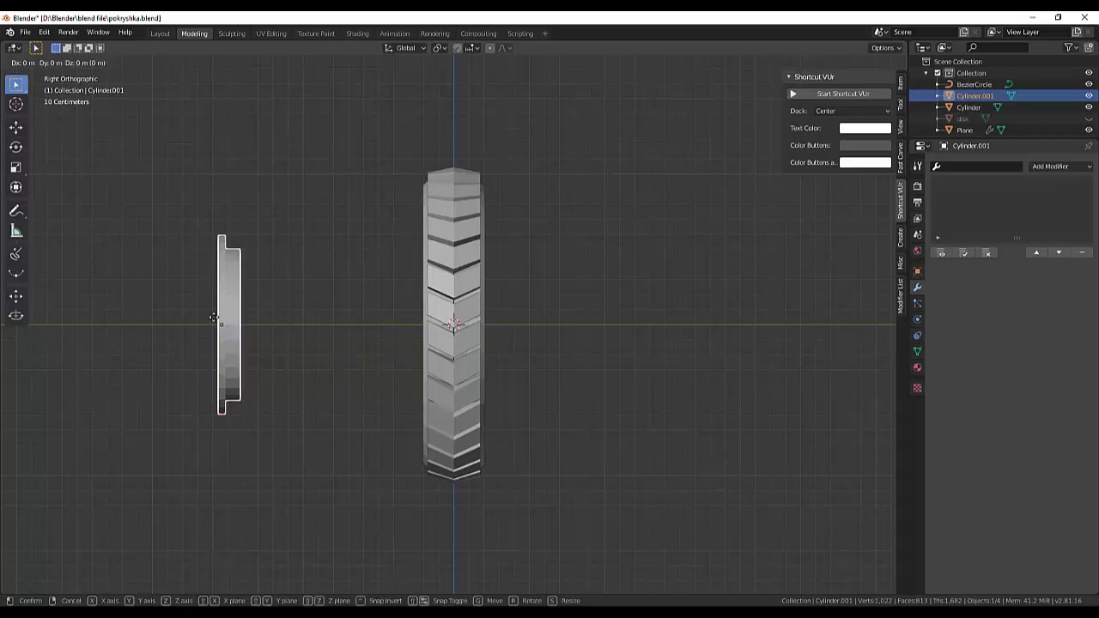
pyautogui.press('y')
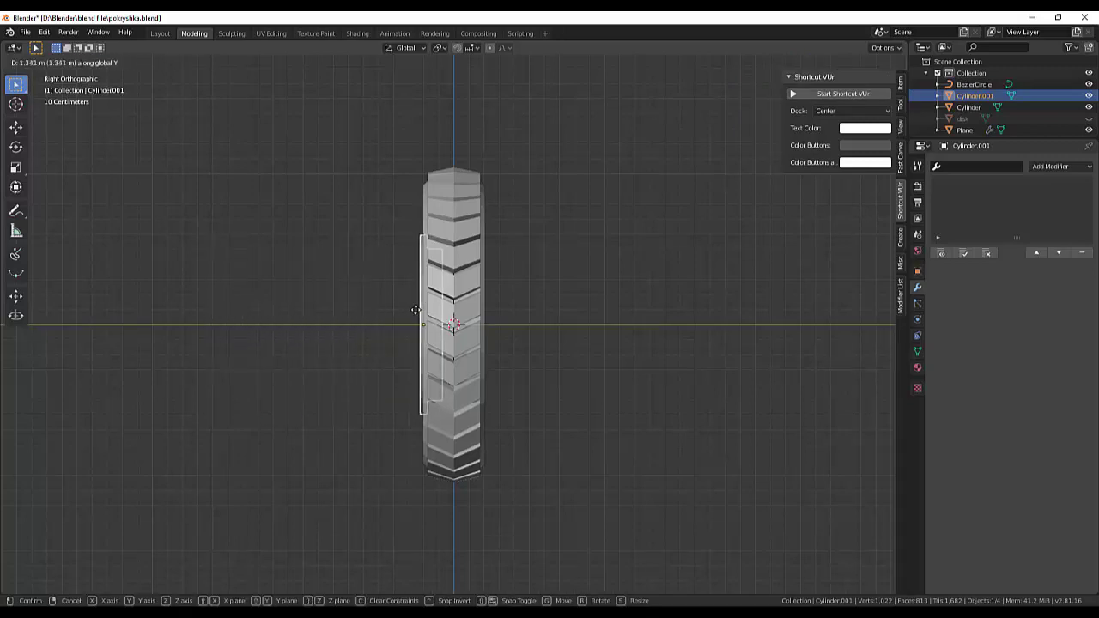
pyautogui.click(411, 310)
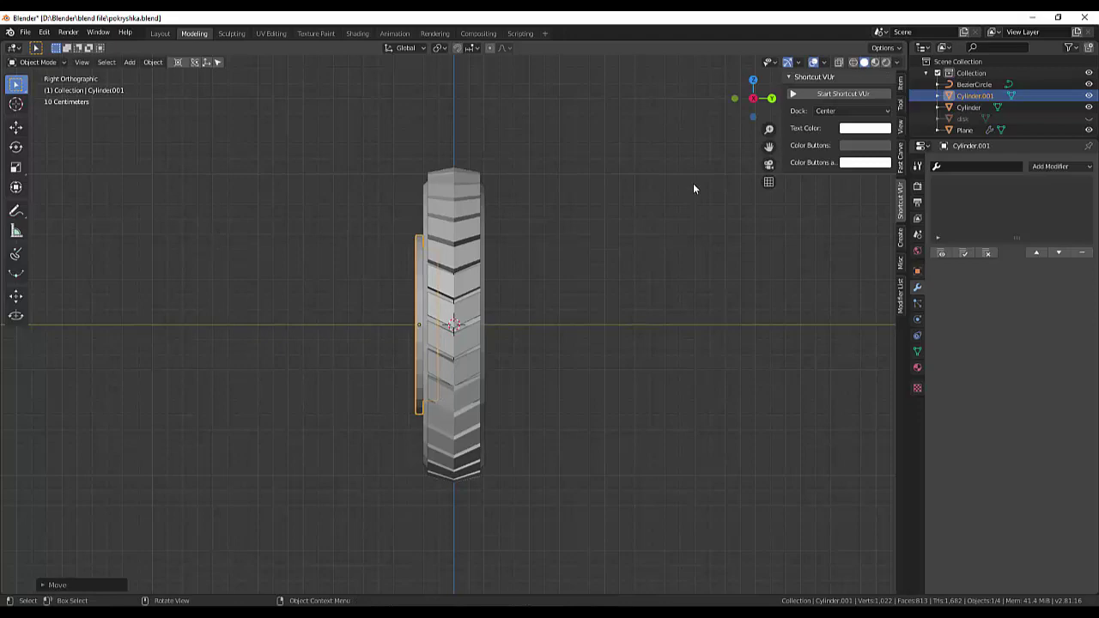
# Inspect the disc's fit inside the tire in wireframe, then return to solid display.
pyautogui.click(852, 61)
pyautogui.moveTo(556, 290); pyautogui.dragTo(552, 271, button='middle')
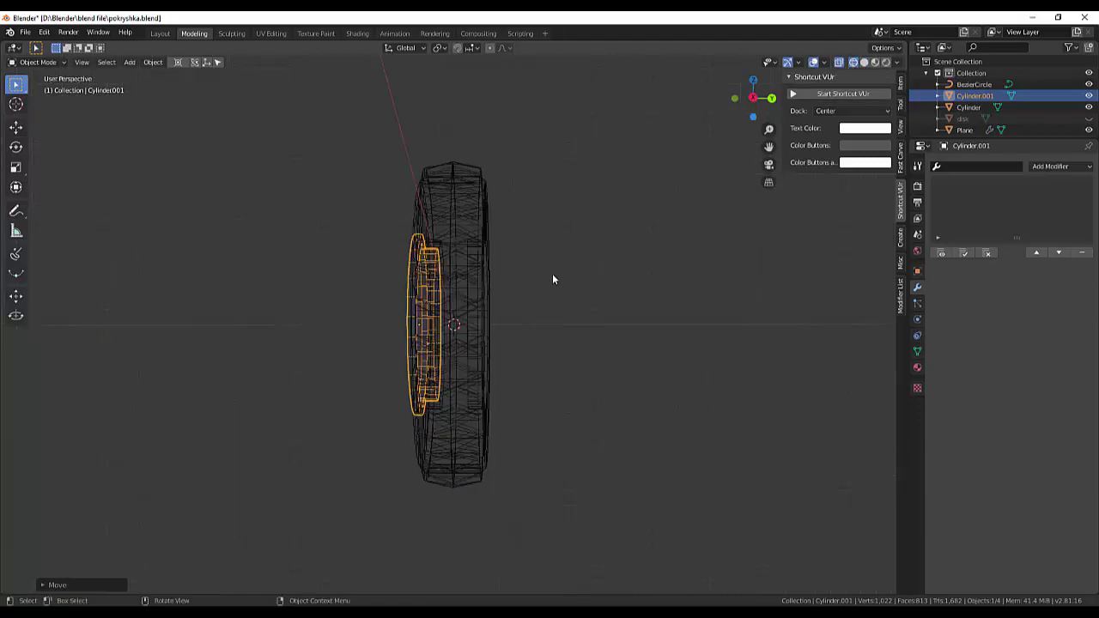
pyautogui.scroll(5, 551, 272)
pyautogui.scroll(4, 550, 271)
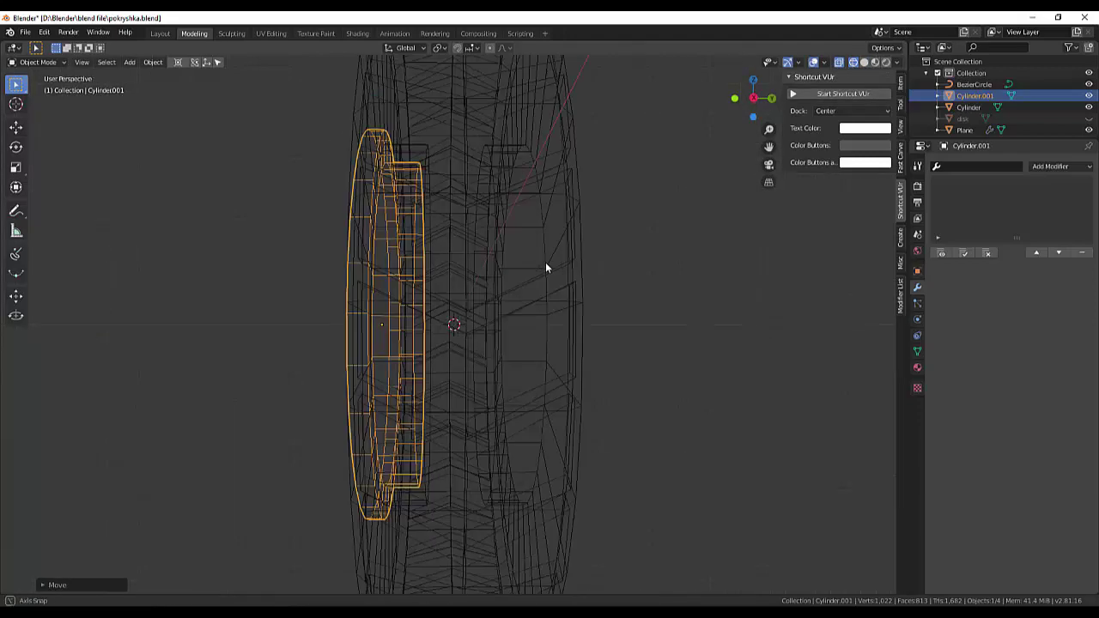
pyautogui.moveTo(545, 262)
pyautogui.mouseDown(button='middle')
pyautogui.moveTo(591, 285)
pyautogui.moveTo(621, 342)
pyautogui.moveTo(658, 371)
pyautogui.moveTo(698, 351)
pyautogui.moveTo(796, 226)
pyautogui.moveTo(793, 241)
pyautogui.moveTo(695, 305)
pyautogui.moveTo(613, 290)
pyautogui.moveTo(582, 307)
pyautogui.mouseUp(button='middle')
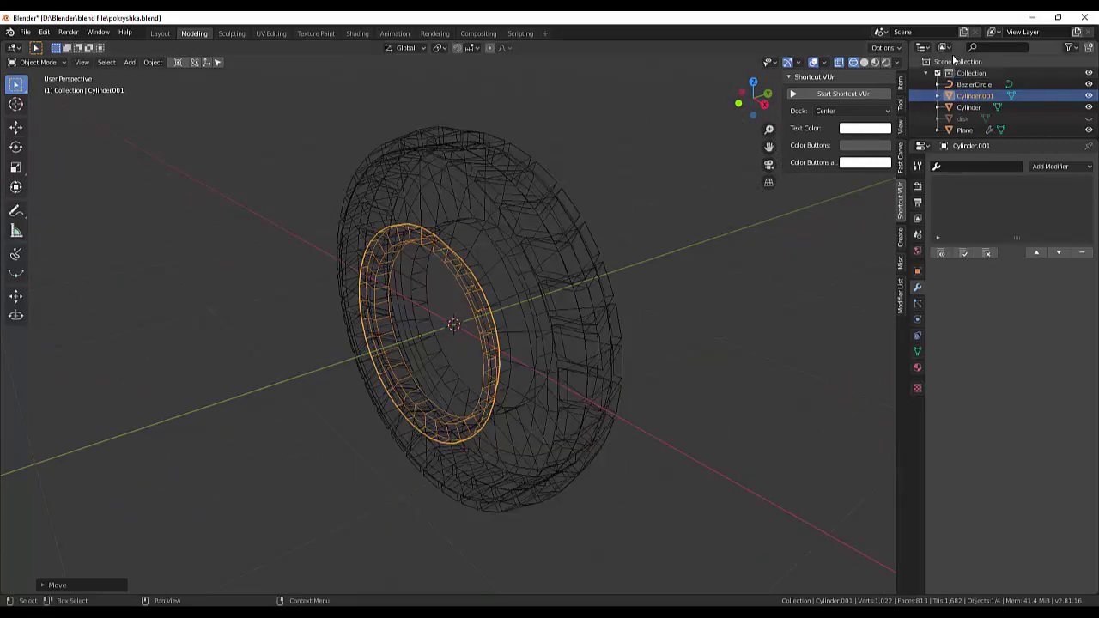
pyautogui.click(864, 62)
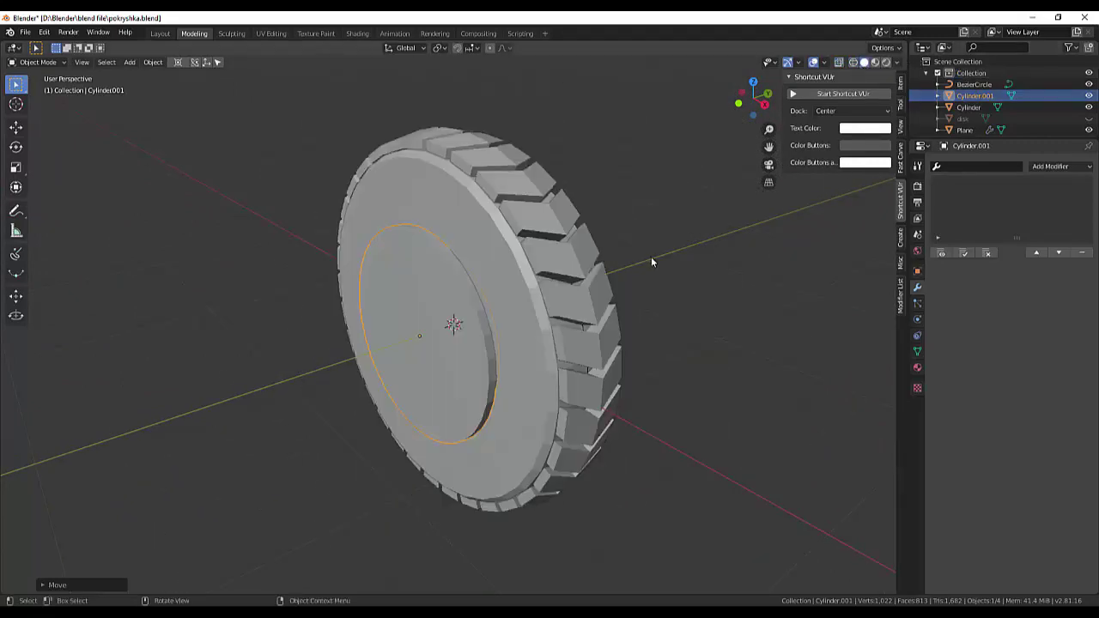
pyautogui.scroll(-3, 468, 344)
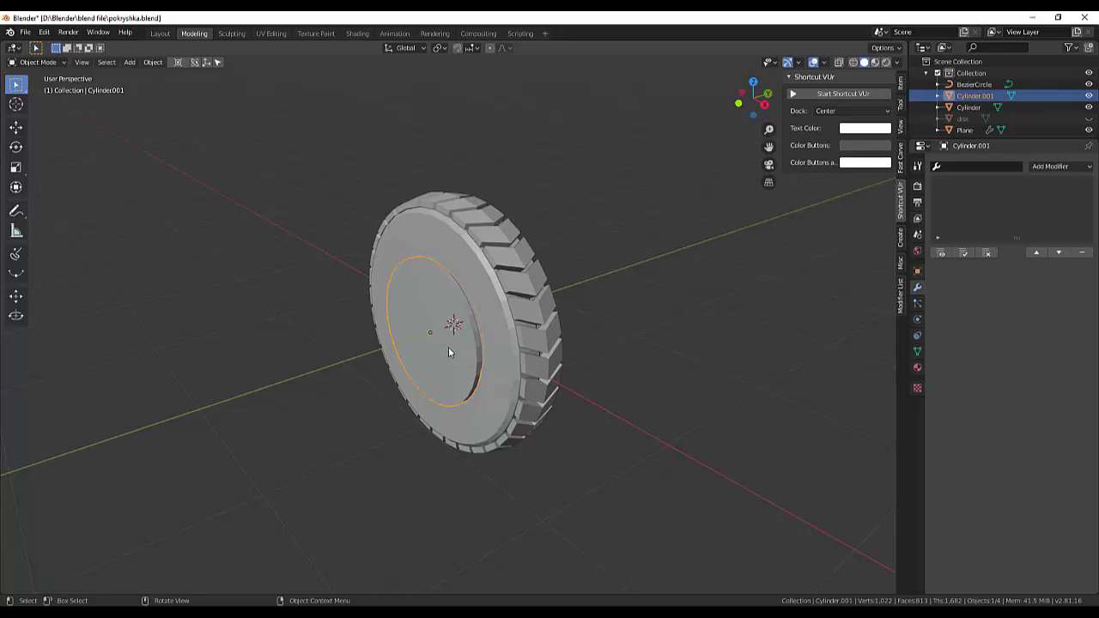
# Move the disc back out beside the tire and enter Edit Mode on its mesh.
pyautogui.press('g')
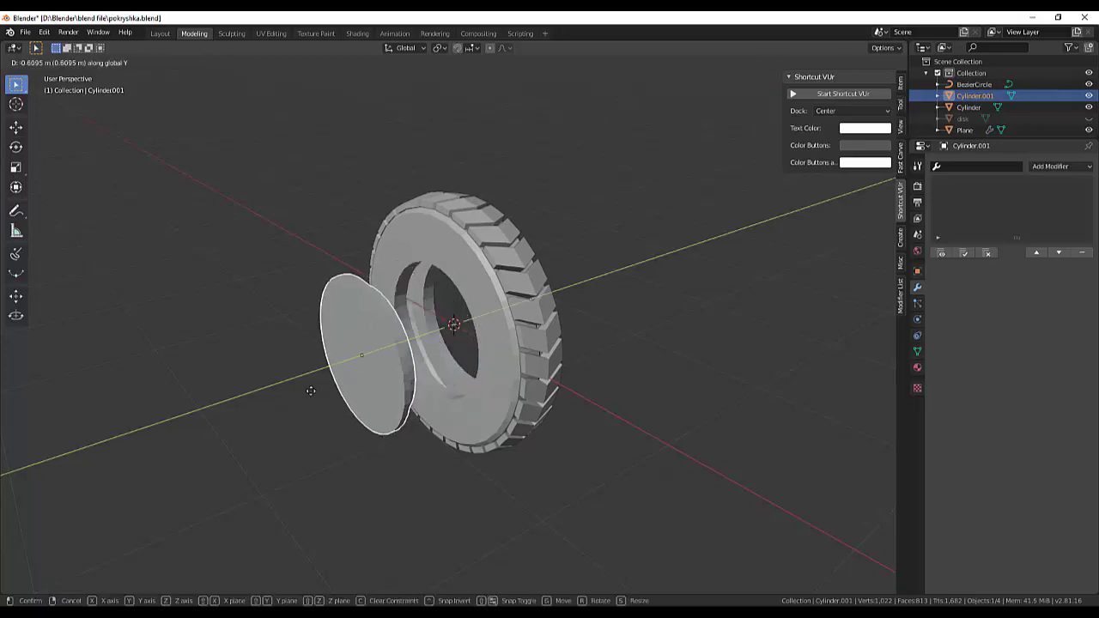
pyautogui.click(314, 396)
pyautogui.moveTo(363, 369)
pyautogui.mouseDown(button='middle')
pyautogui.moveTo(322, 392)
pyautogui.moveTo(309, 370)
pyautogui.mouseUp(button='middle')
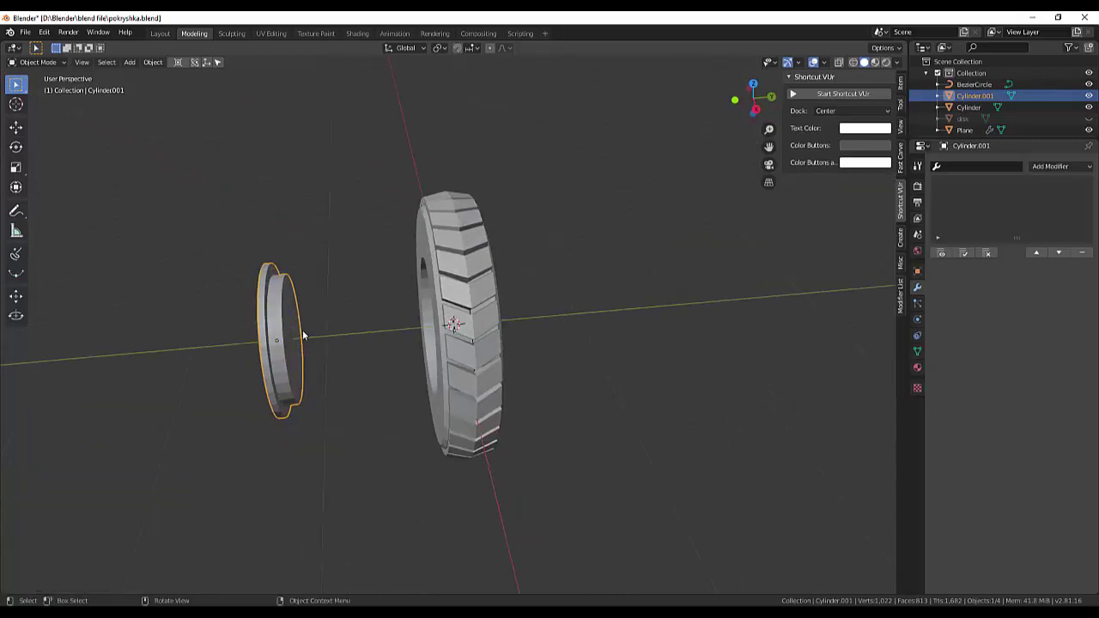
pyautogui.click(49, 104)
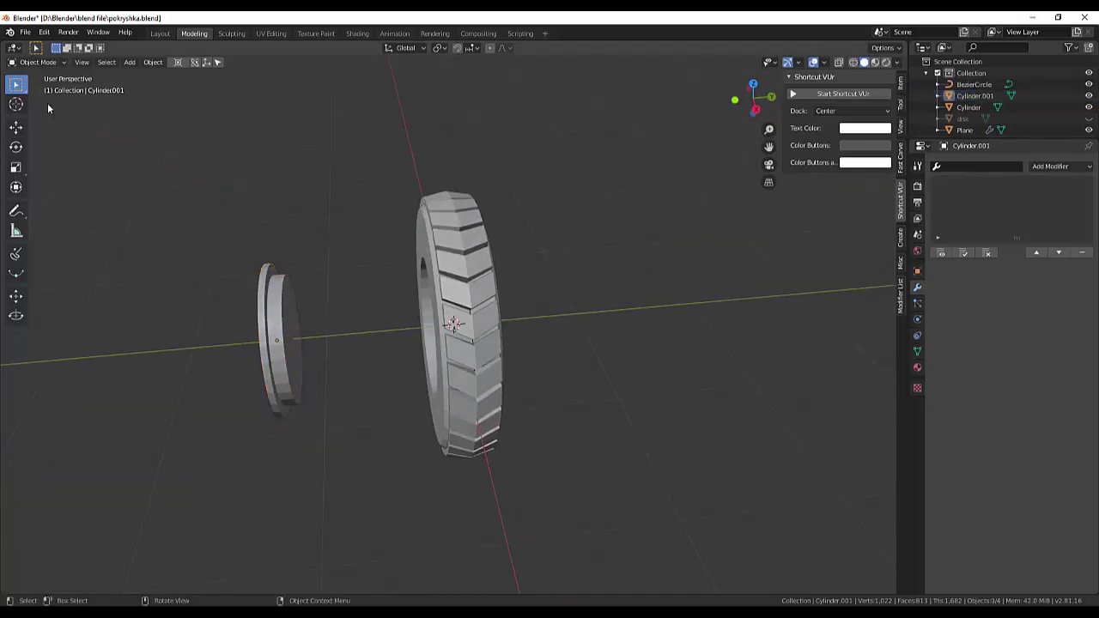
pyautogui.click(39, 62)
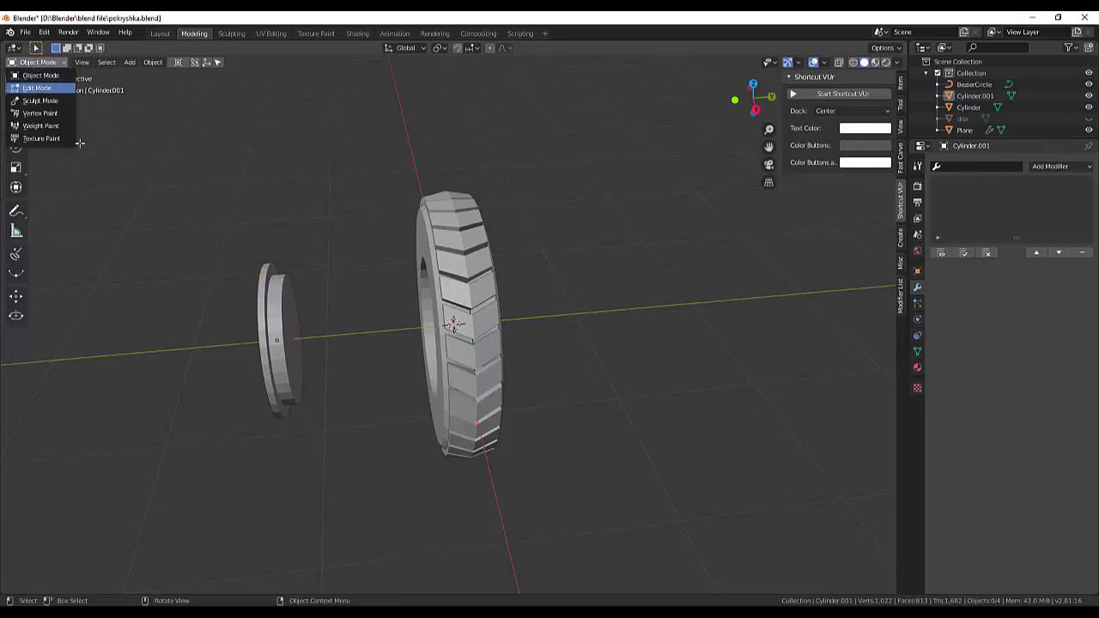
pyautogui.click(38, 74)
# Move the disc's raised end face 0.07345 m outward along Y to deepen the hub.
pyautogui.click(291, 361)
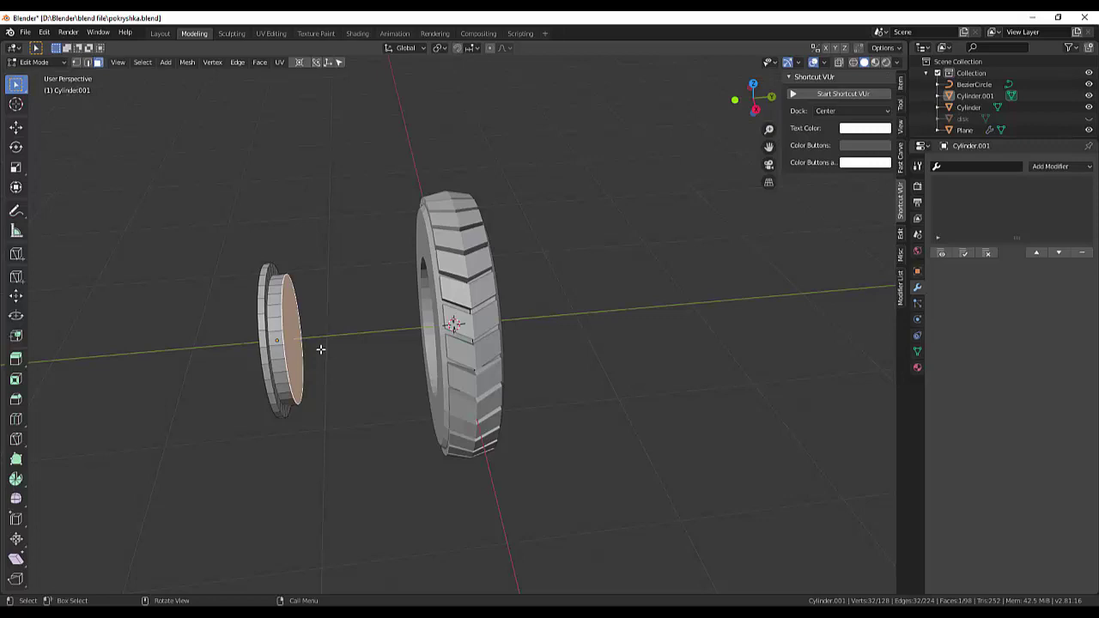
pyautogui.press('g')
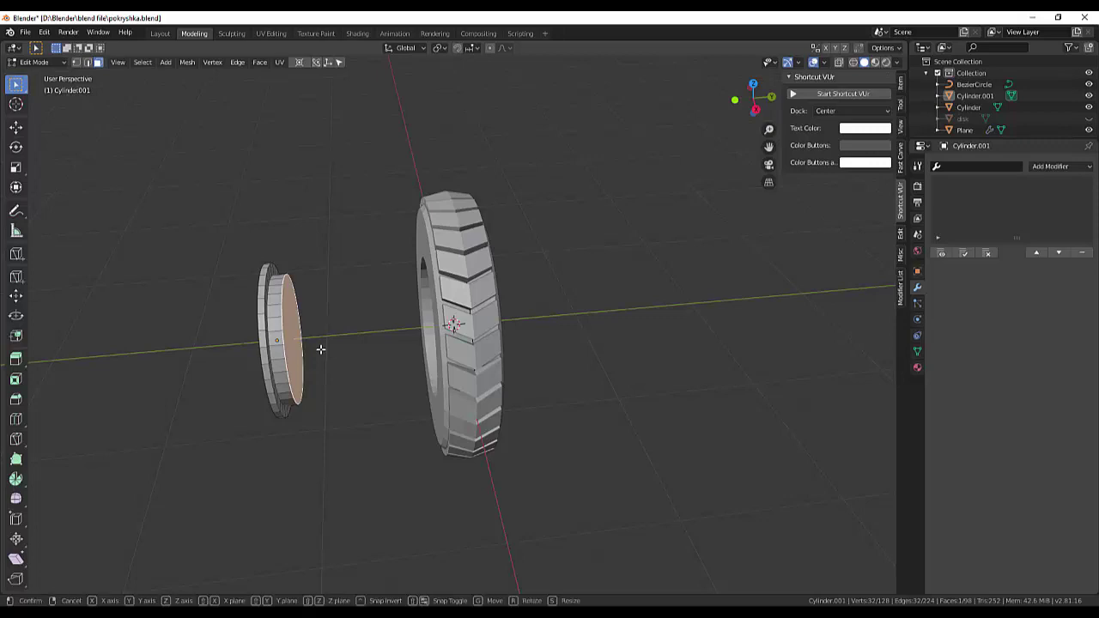
pyautogui.press('y')
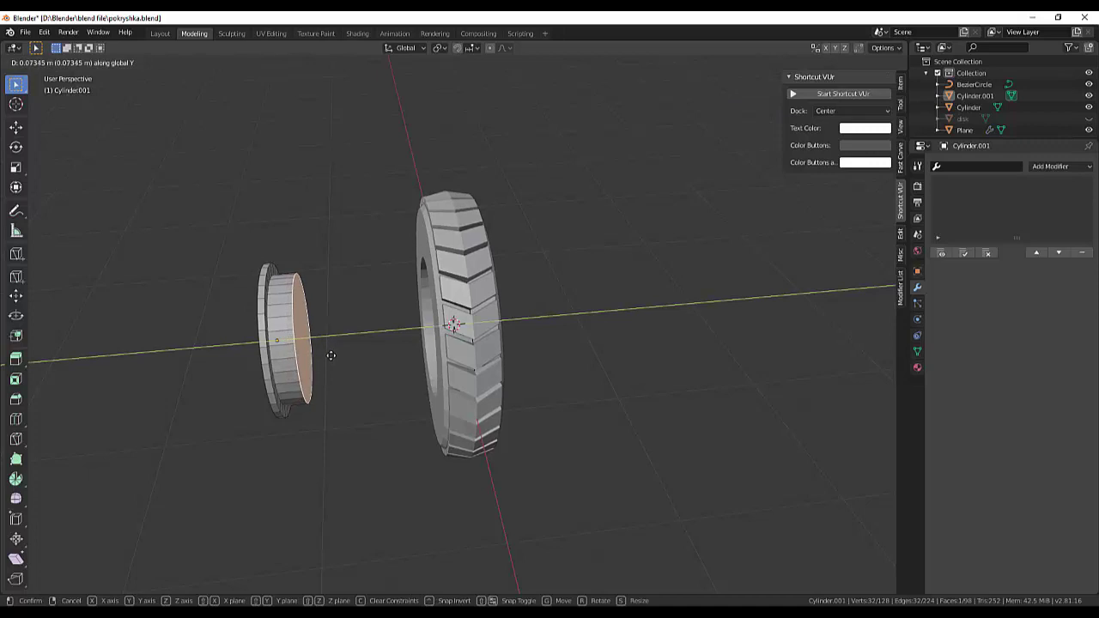
pyautogui.click(327, 355)
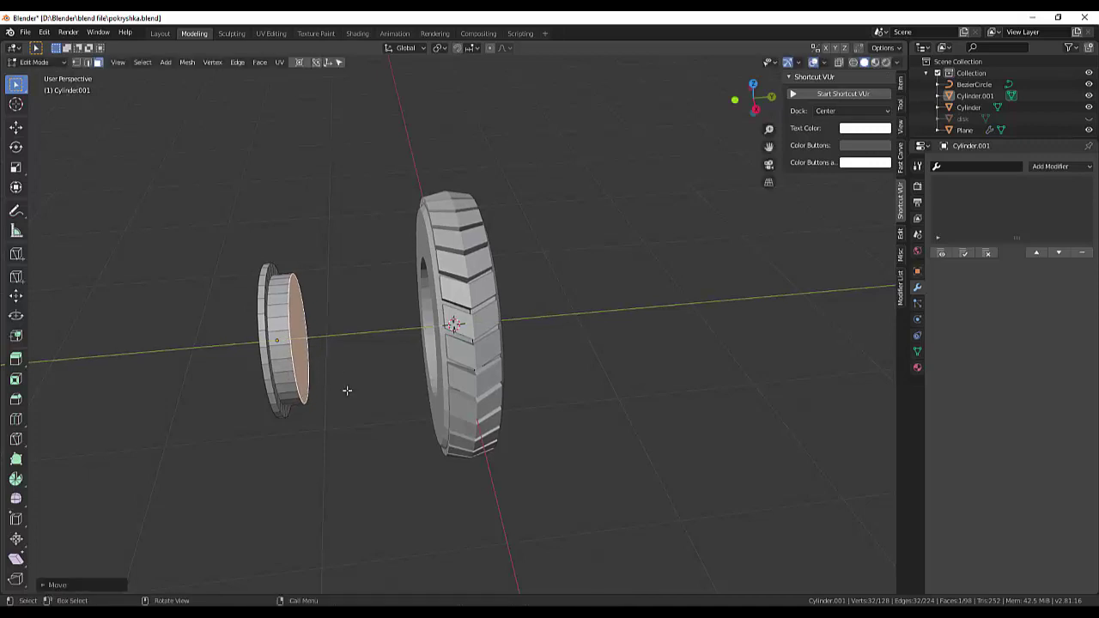
pyautogui.moveTo(348, 392)
pyautogui.mouseDown(button='middle')
pyautogui.moveTo(449, 383)
pyautogui.moveTo(439, 437)
pyautogui.moveTo(472, 404)
pyautogui.moveTo(454, 321)
pyautogui.moveTo(456, 367)
pyautogui.moveTo(370, 352)
pyautogui.mouseUp(button='middle')
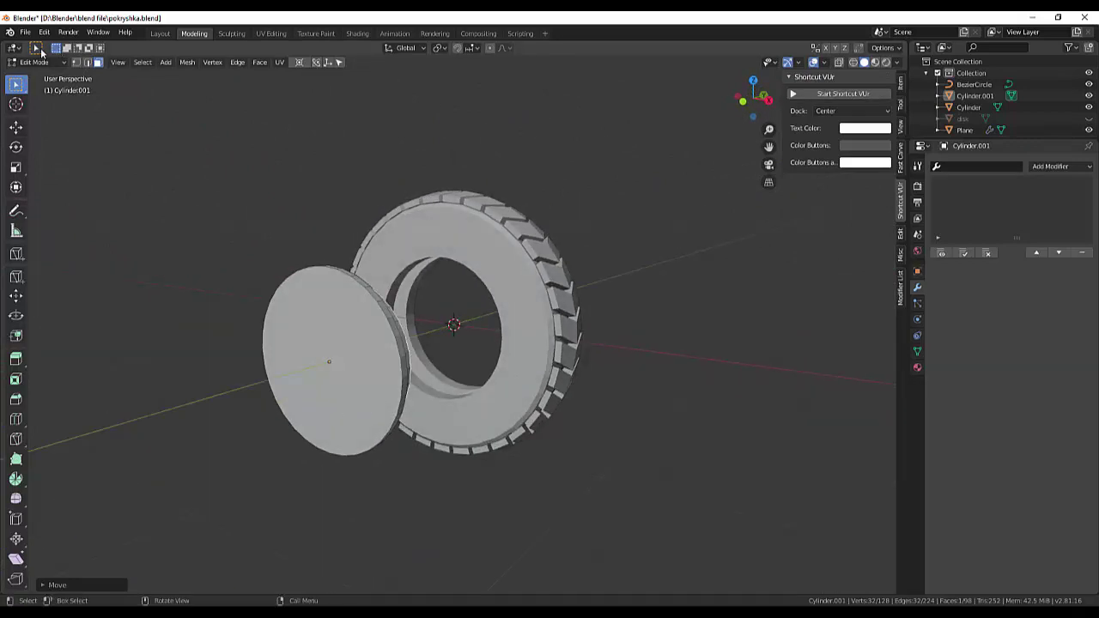
# Inset the disc's flat face and extrude its centre about 0.17 m inward.
pyautogui.click(384, 396)
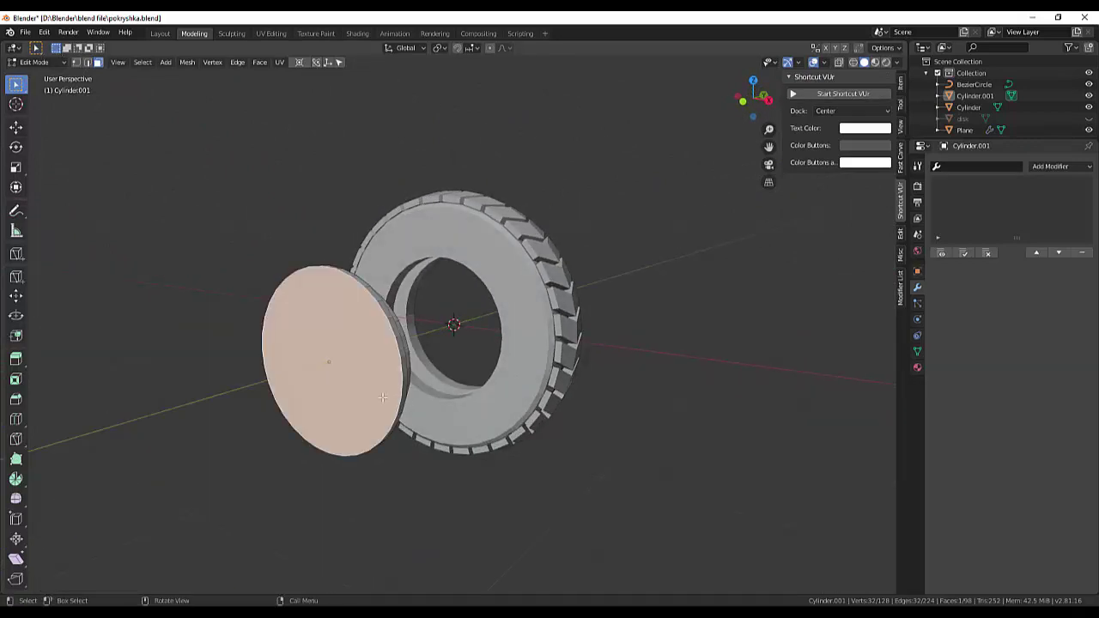
pyautogui.press('i')
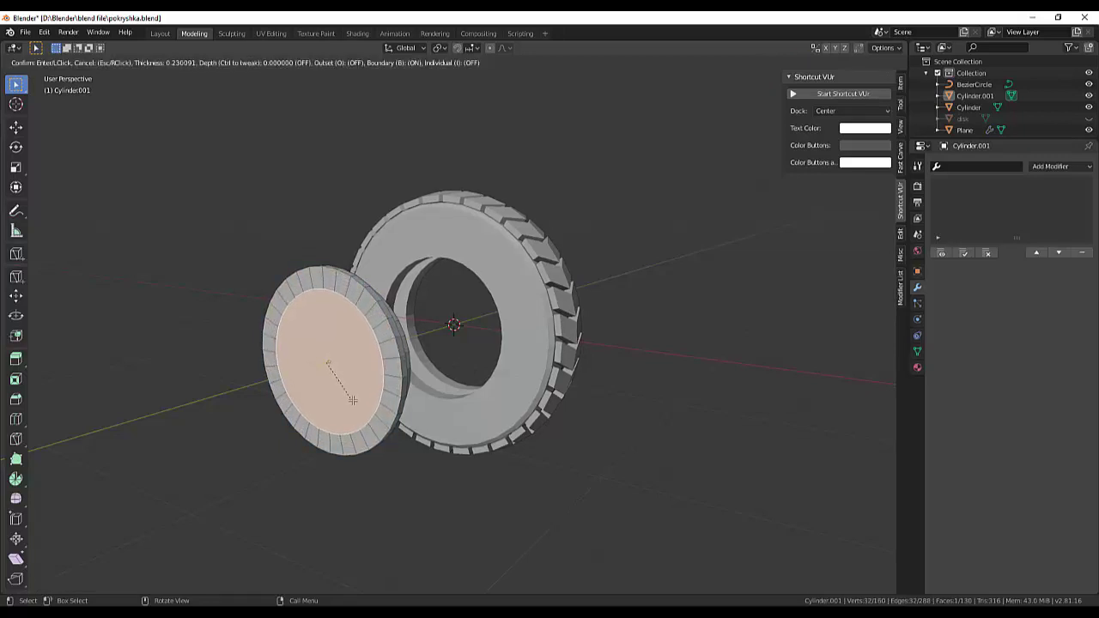
pyautogui.click(342, 384)
pyautogui.moveTo(732, 385)
pyautogui.mouseDown(button='middle')
pyautogui.moveTo(687, 441)
pyautogui.moveTo(650, 449)
pyautogui.moveTo(719, 373)
pyautogui.moveTo(875, 383)
pyautogui.mouseUp(button='middle')
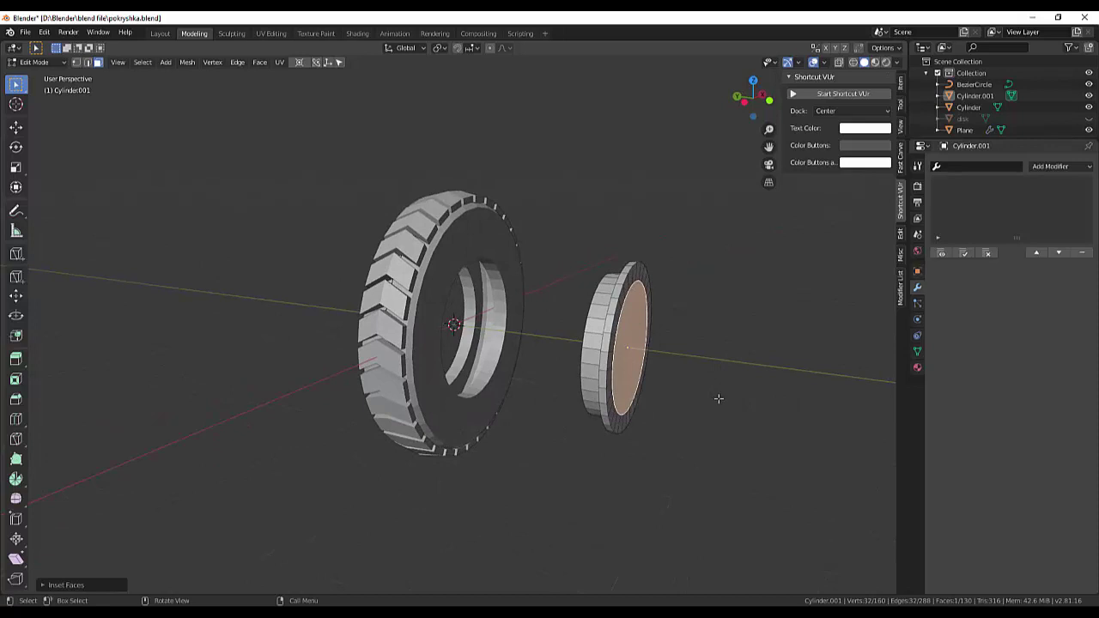
pyautogui.press('e')
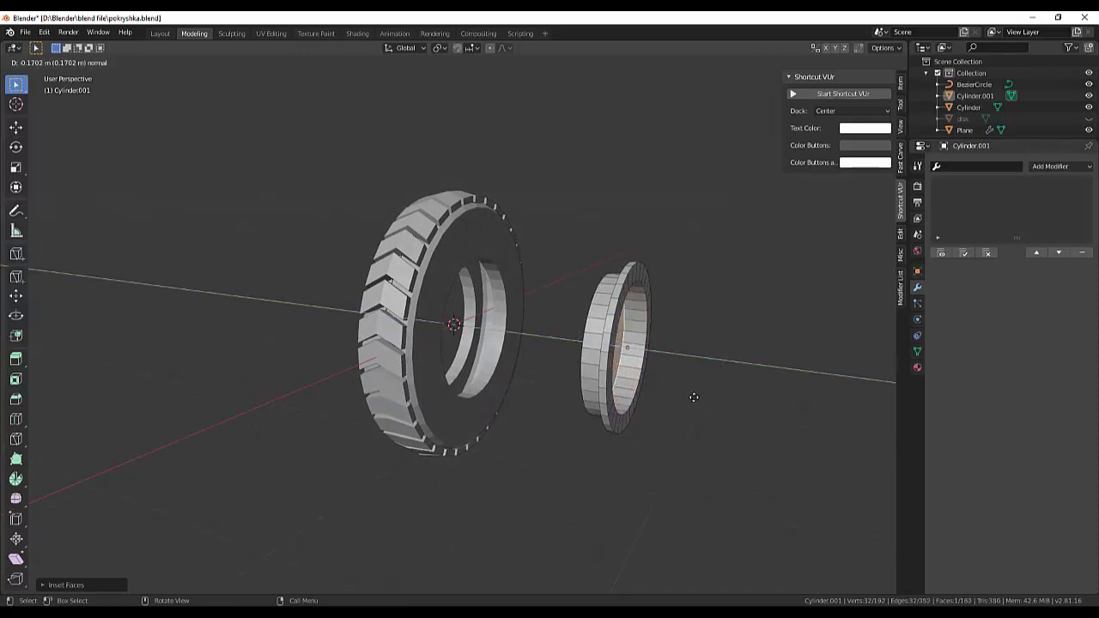
pyautogui.click(695, 398)
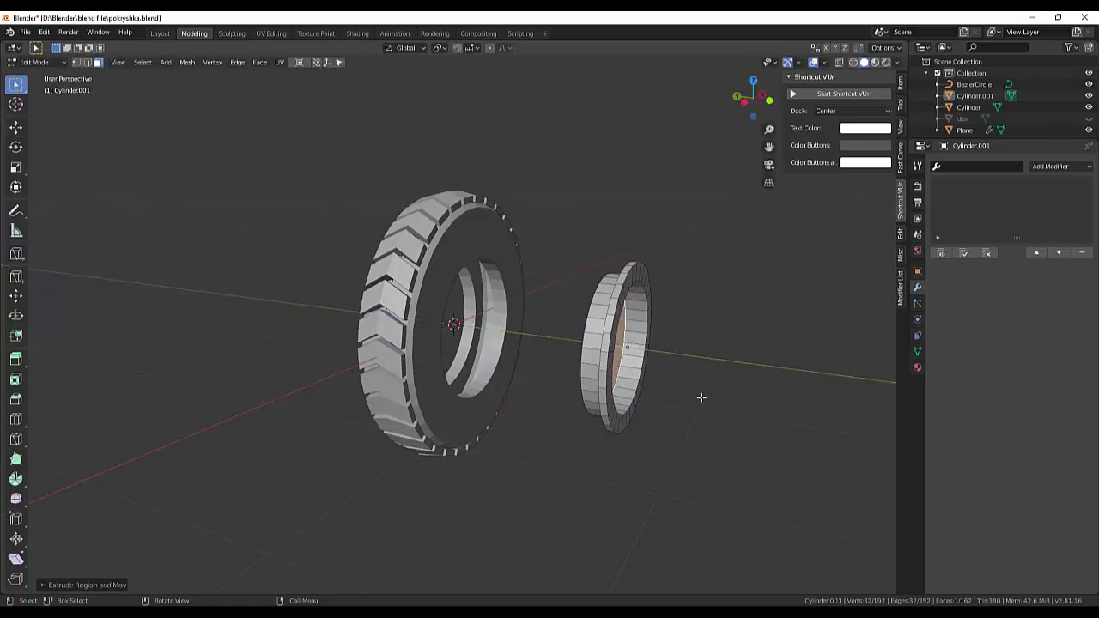
pyautogui.moveTo(778, 341); pyautogui.dragTo(695, 322, button='middle')
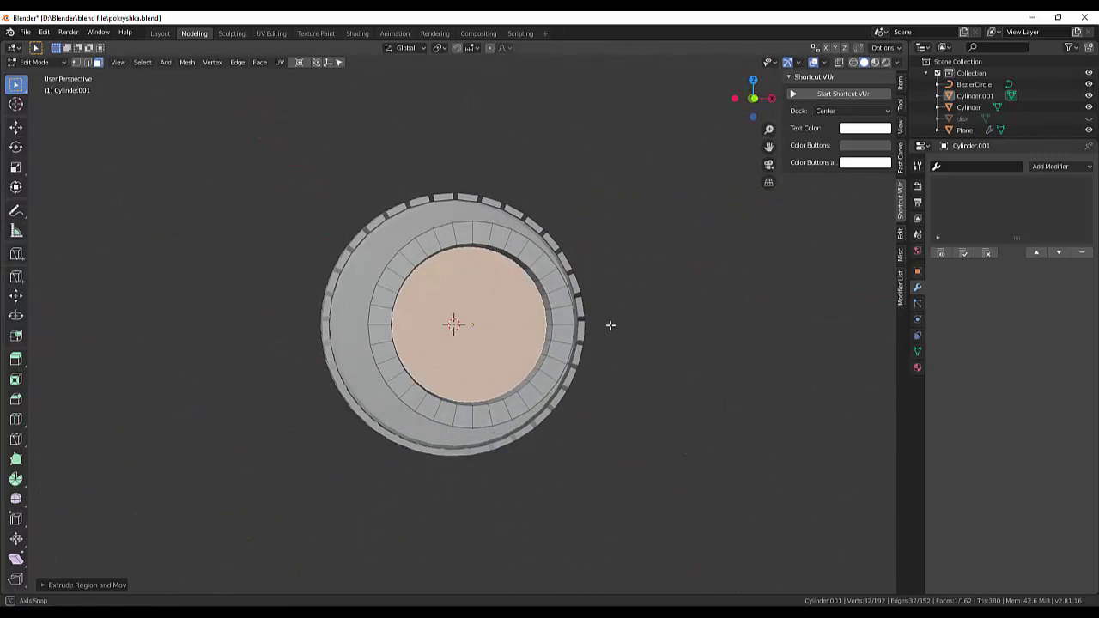
# Inset the hub's front face and extrude it outward into a central boss.
pyautogui.moveTo(609, 324)
pyautogui.mouseDown(button='middle')
pyautogui.moveTo(737, 347)
pyautogui.moveTo(510, 368)
pyautogui.mouseUp(button='middle')
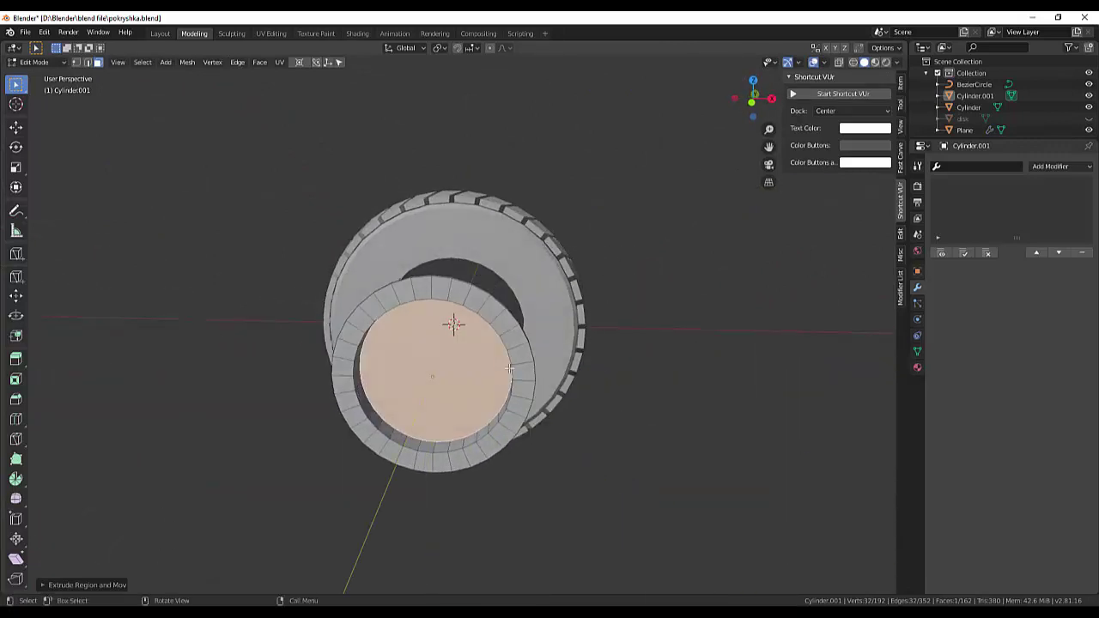
pyautogui.click(482, 375)
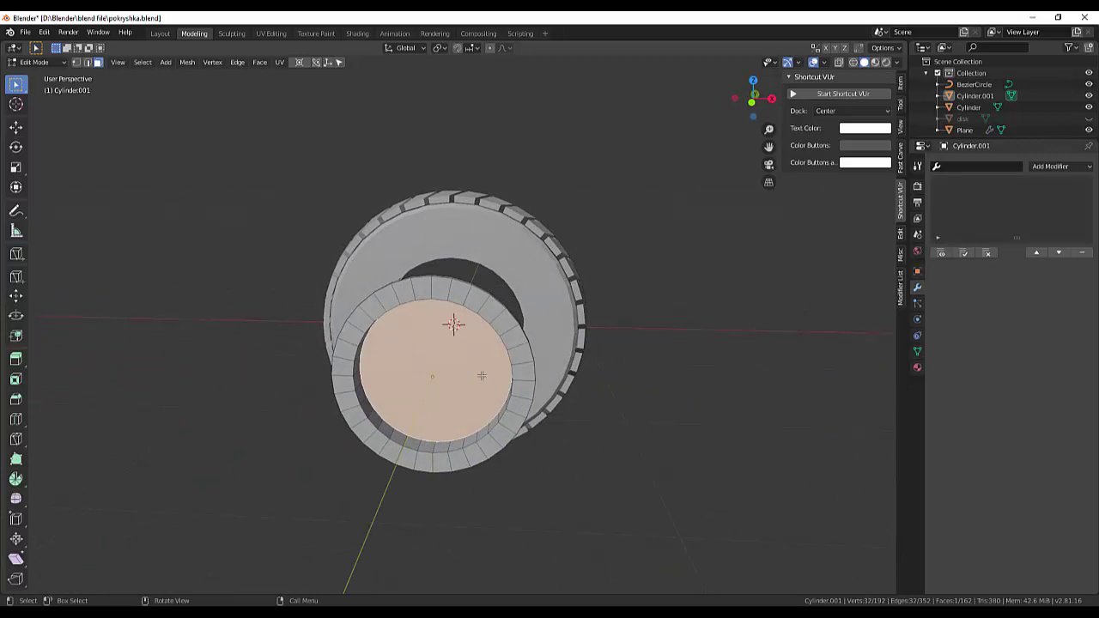
pyautogui.press('i')
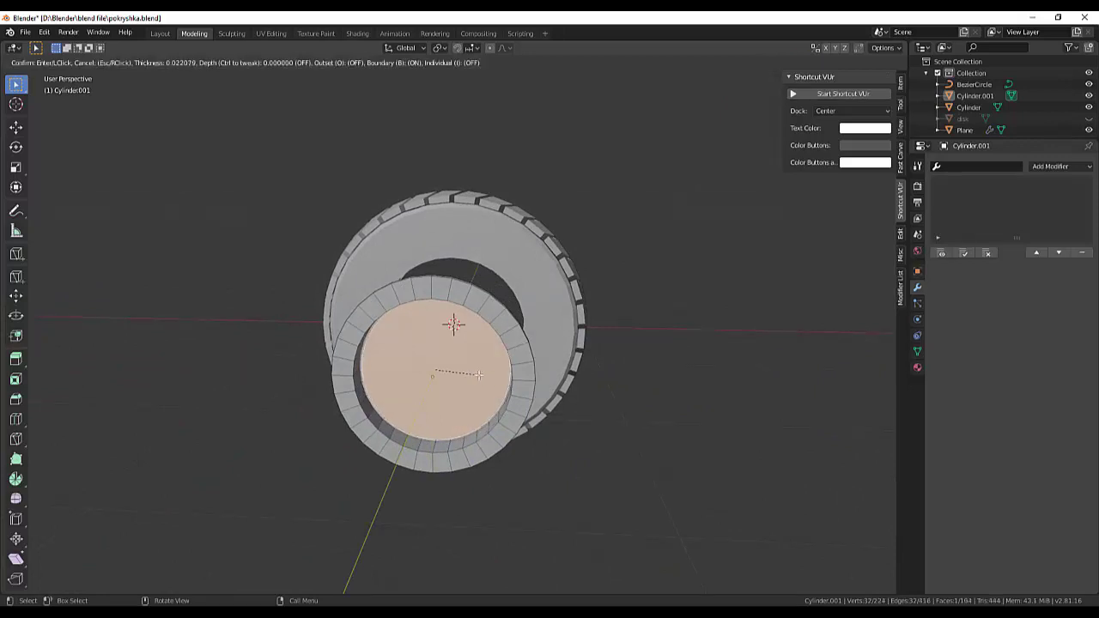
pyautogui.click(432, 369)
pyautogui.moveTo(685, 353); pyautogui.dragTo(762, 323, button='middle')
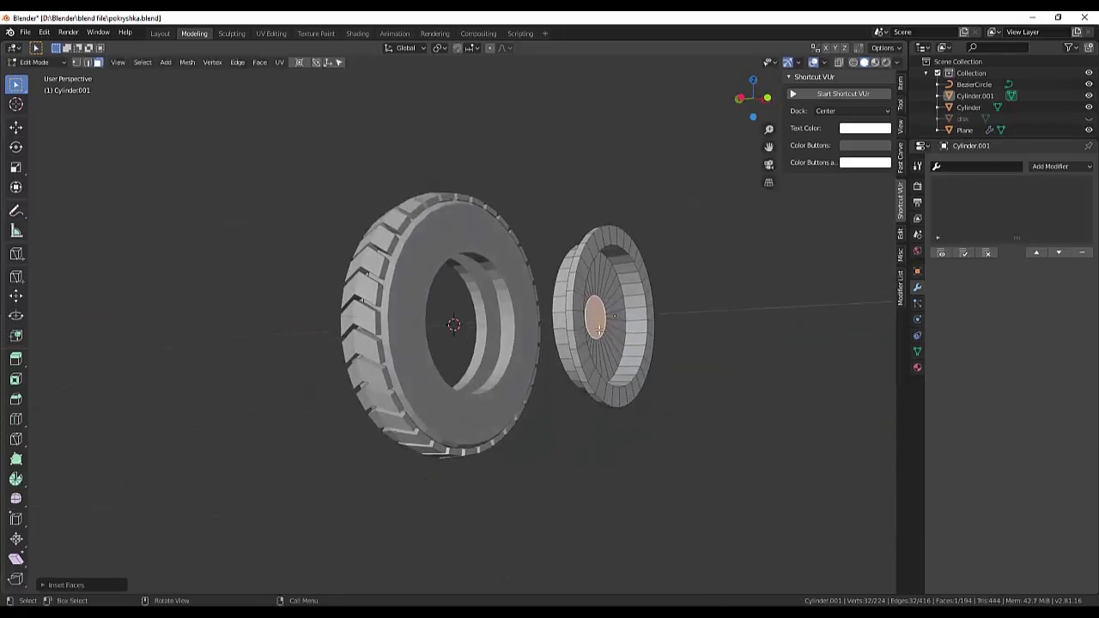
pyautogui.press('e')
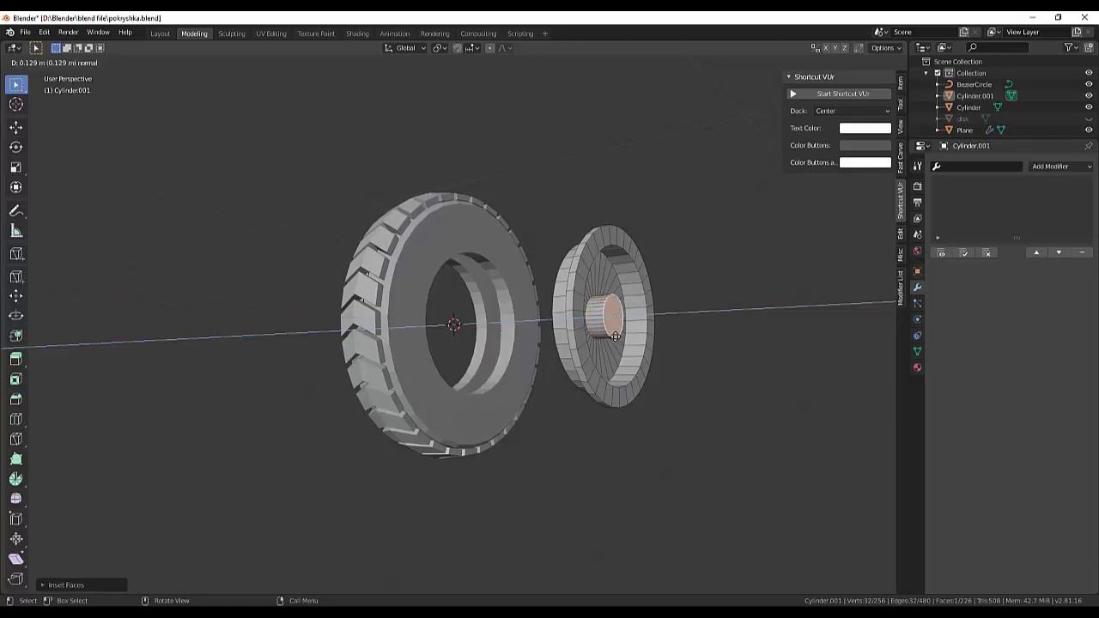
pyautogui.click(614, 337)
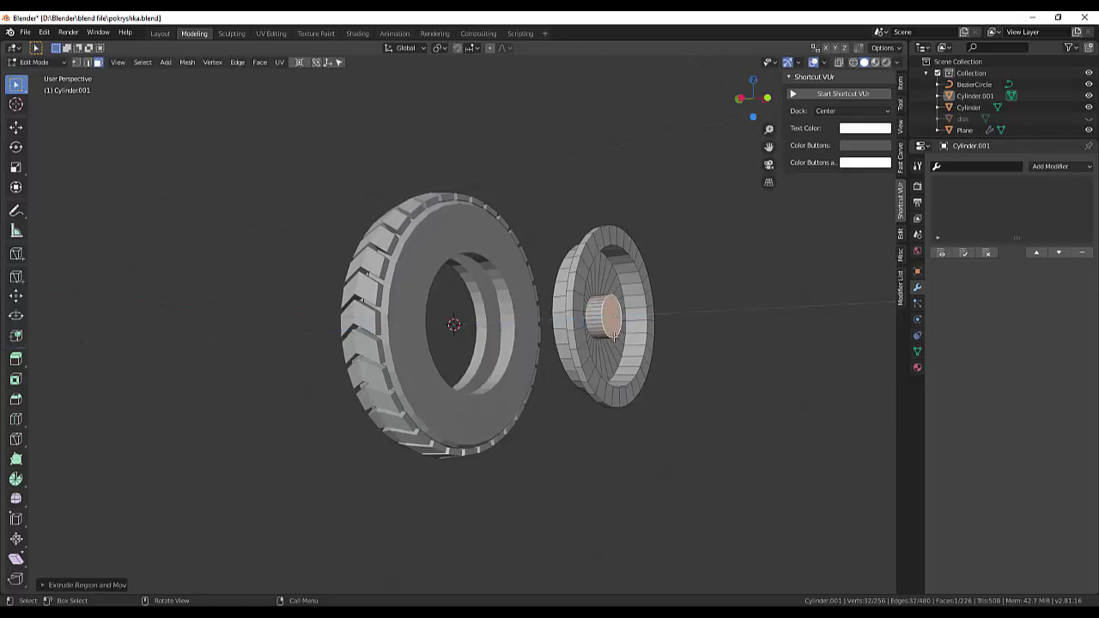
# Inset the boss's end face and push the inner face in to form an axle hole.
pyautogui.press('i')
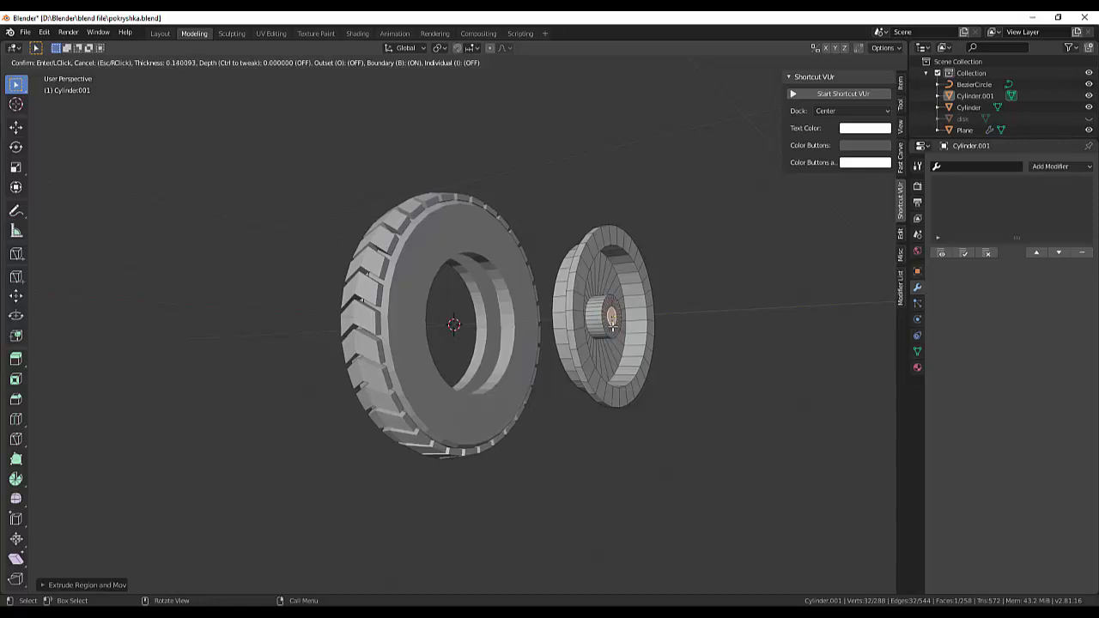
pyautogui.click(612, 328)
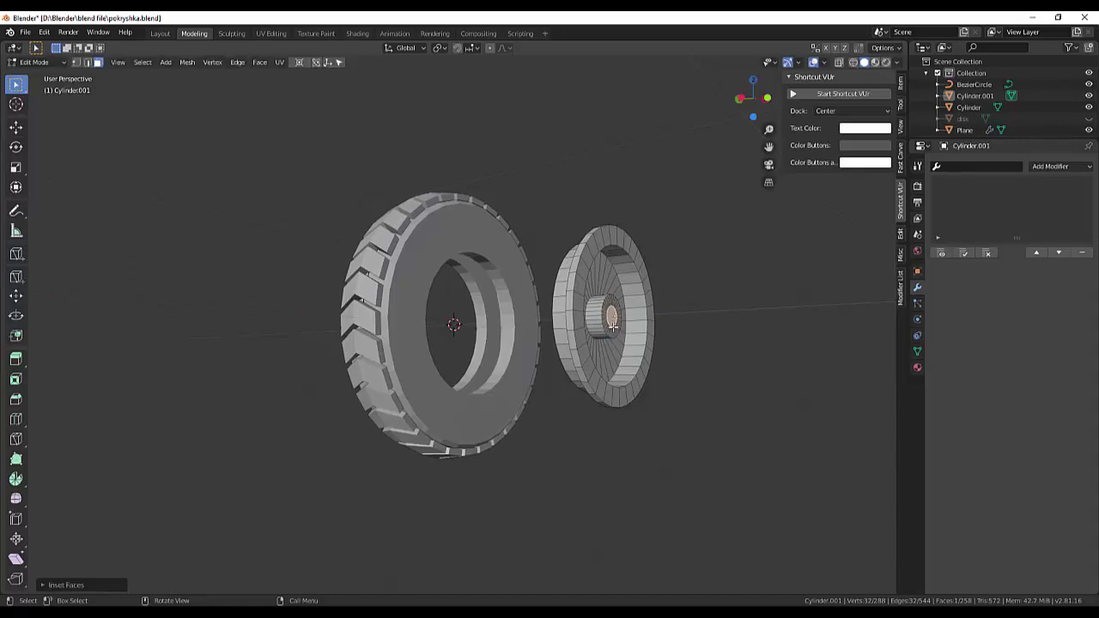
pyautogui.press('e')
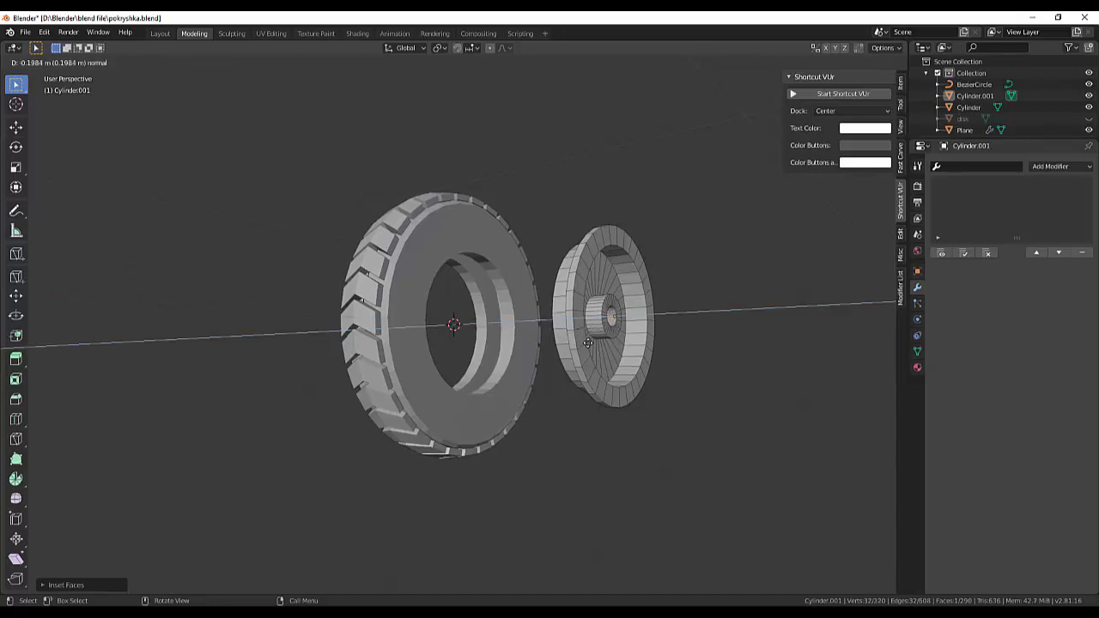
pyautogui.click(592, 343)
pyautogui.moveTo(777, 347)
pyautogui.mouseDown(button='middle')
pyautogui.moveTo(565, 403)
pyautogui.moveTo(704, 355)
pyautogui.moveTo(727, 372)
pyautogui.moveTo(778, 377)
pyautogui.moveTo(695, 338)
pyautogui.moveTo(664, 337)
pyautogui.moveTo(618, 361)
pyautogui.mouseUp(button='middle')
pyautogui.scroll(3, 690, 372)
pyautogui.scroll(-3, 688, 372)
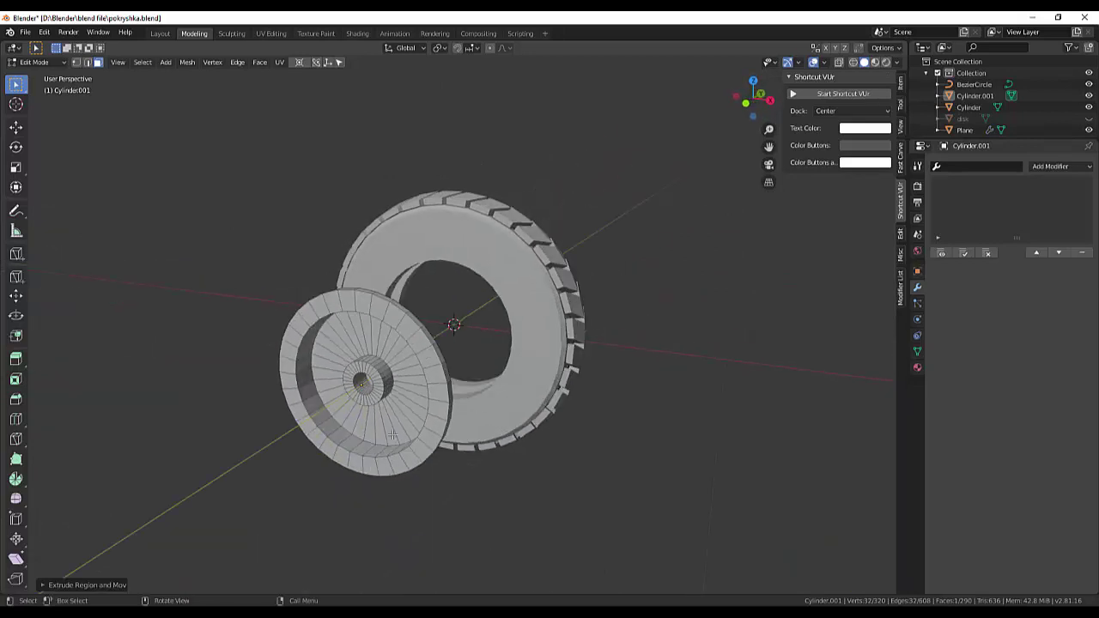
pyautogui.click(329, 413)
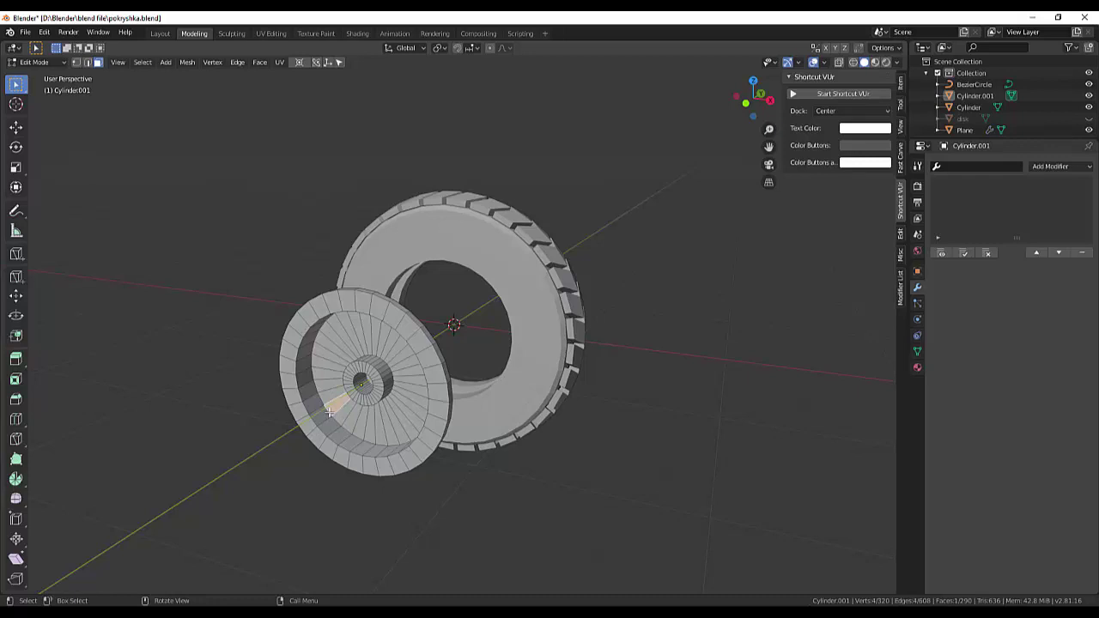
pyautogui.click(86, 62)
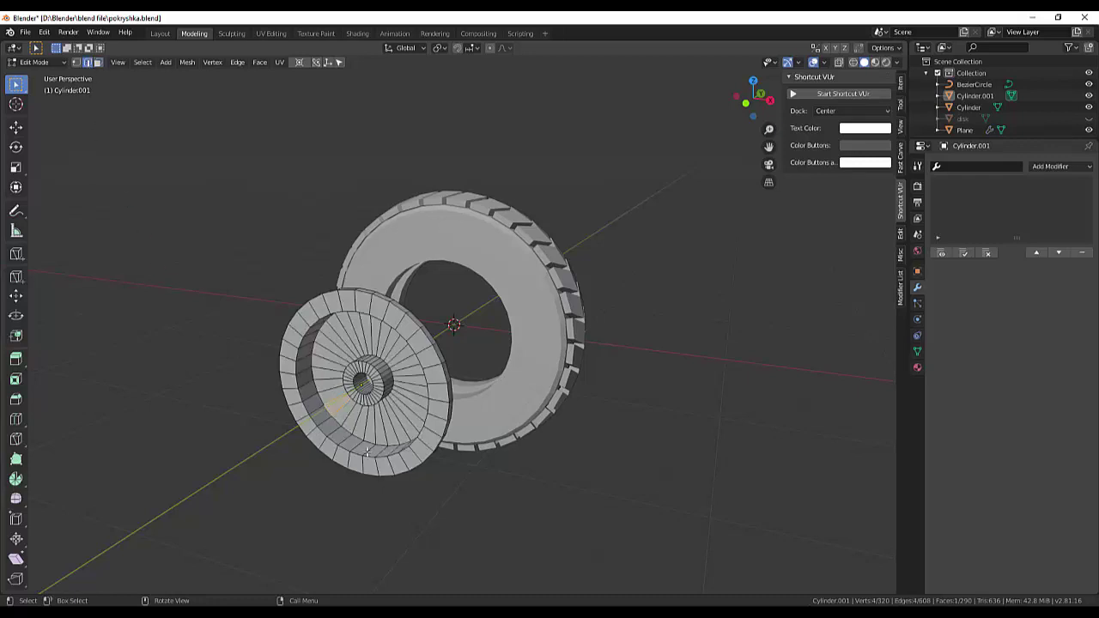
pyautogui.click(321, 398)
pyautogui.press('alt')
pyautogui.keyDown('alt'); pyautogui.click(321, 399); pyautogui.keyUp('alt')
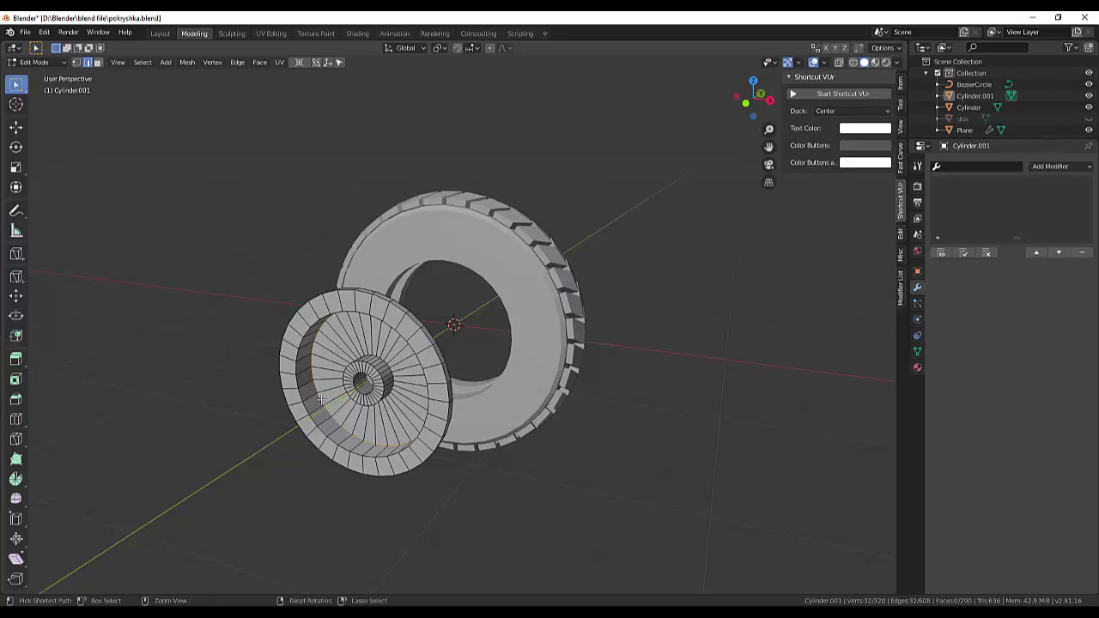
pyautogui.hotkey('ctrl', 'b')
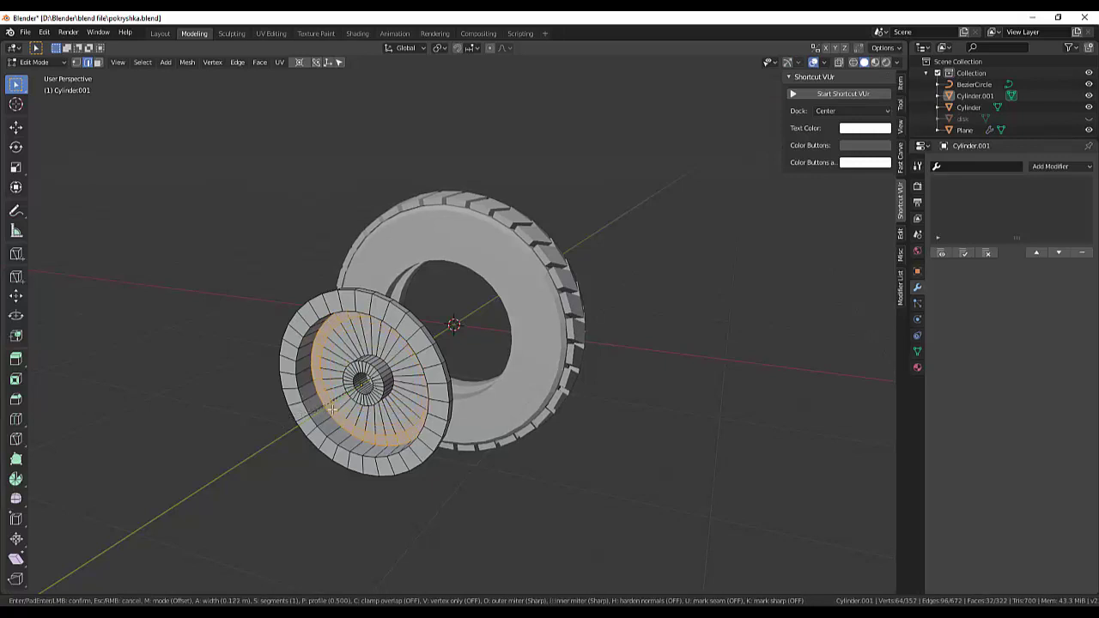
pyautogui.press('Escape')
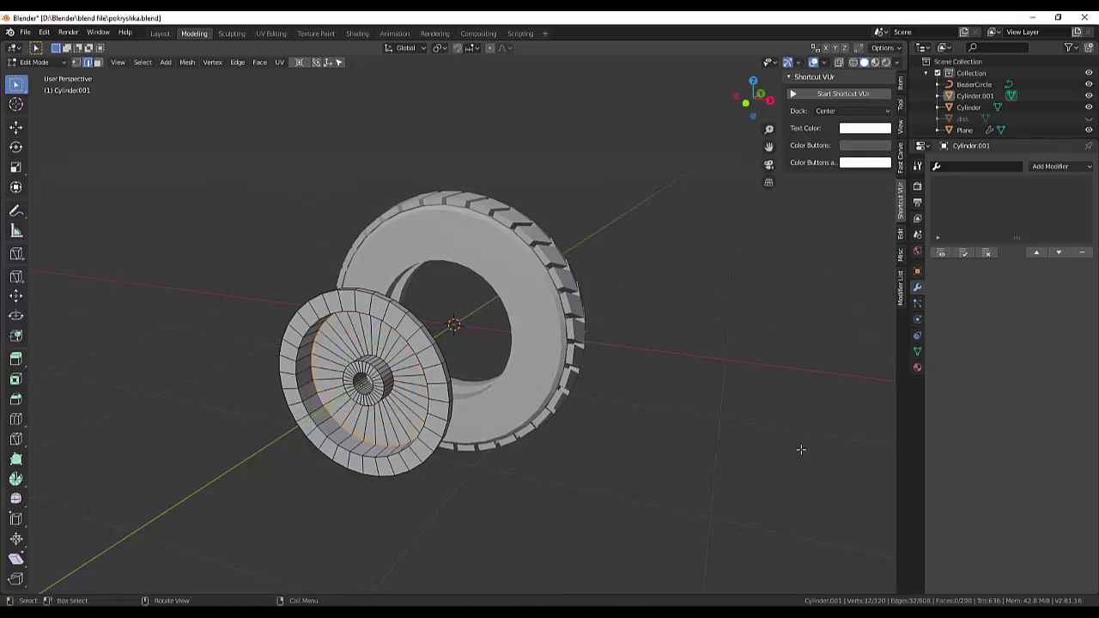
pyautogui.click(800, 449)
pyautogui.moveTo(584, 459)
pyautogui.mouseDown(button='middle')
pyautogui.moveTo(768, 395)
pyautogui.moveTo(876, 386)
pyautogui.moveTo(741, 338)
pyautogui.mouseUp(button='middle')
pyautogui.moveTo(560, 226); pyautogui.dragTo(726, 474)
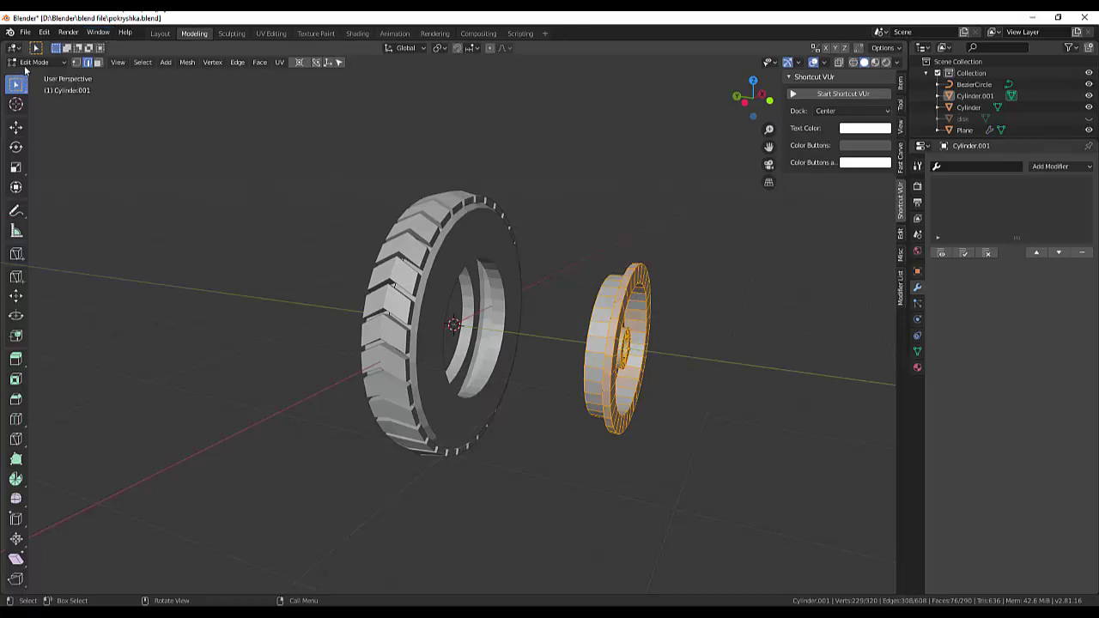
# Return to Object Mode and apply Cylinder.001's transforms via Object > Apply.
pyautogui.click(35, 62)
pyautogui.click(39, 77)
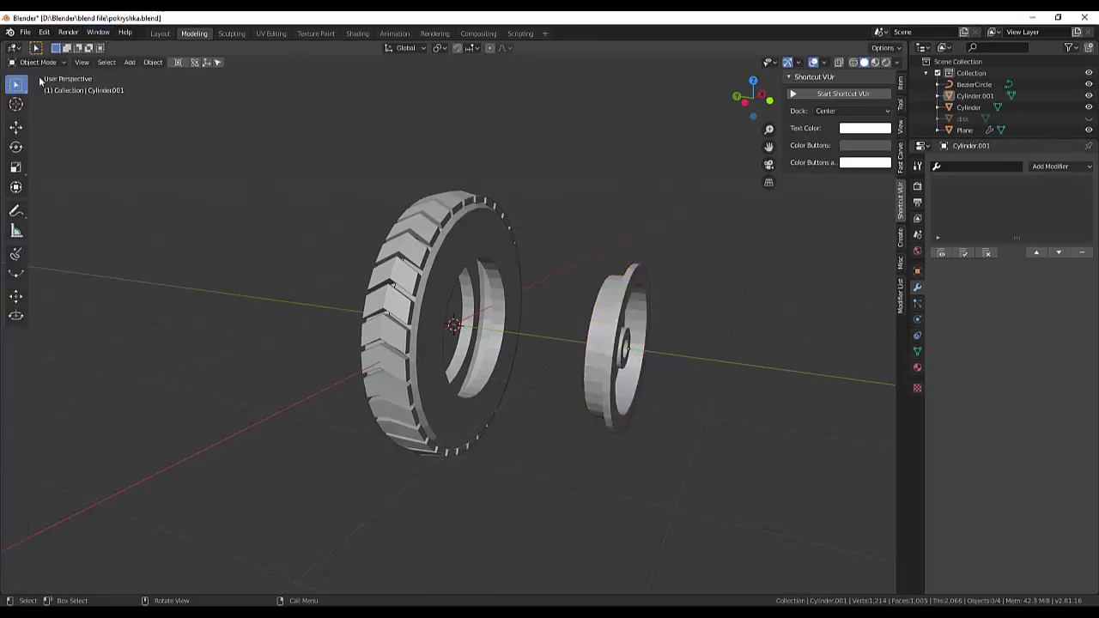
pyautogui.click(603, 358)
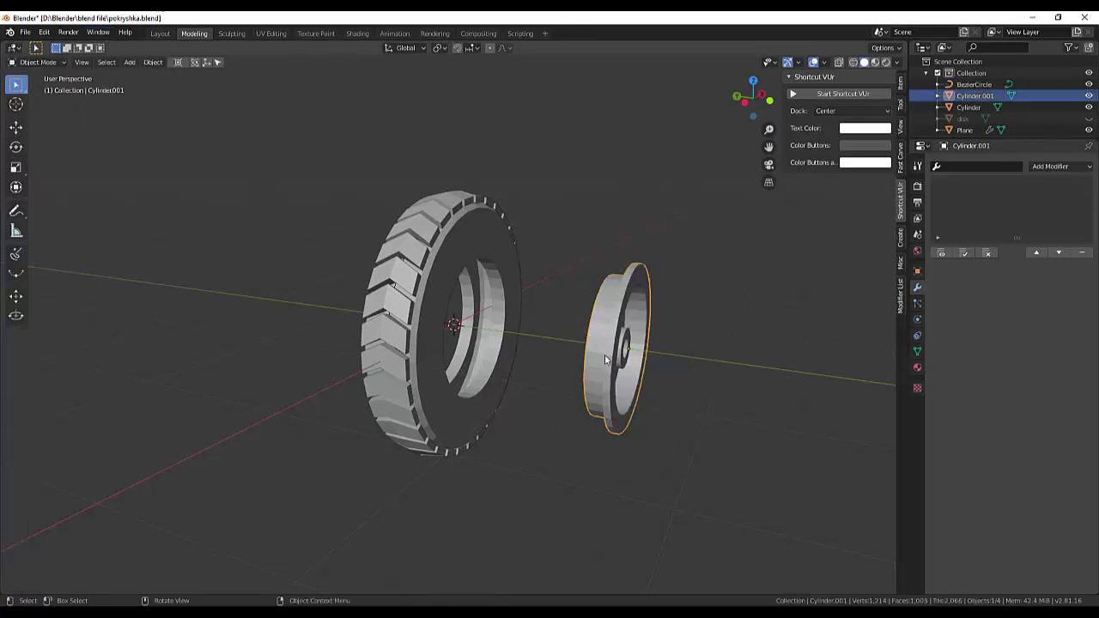
pyautogui.click(152, 63)
pyautogui.moveTo(192, 121)
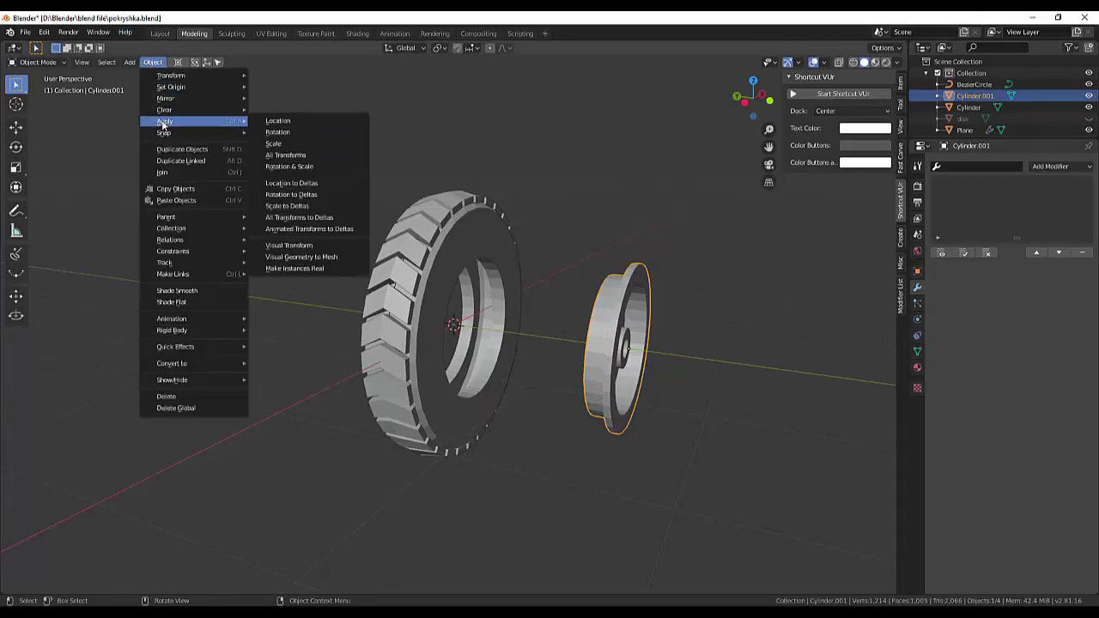
pyautogui.click(298, 156)
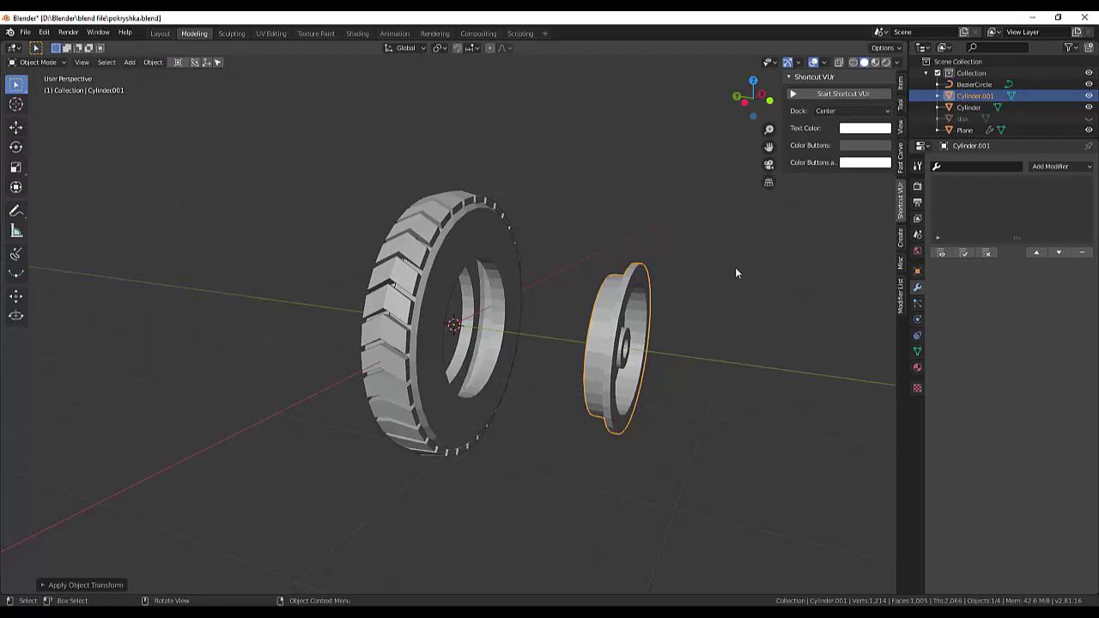
pyautogui.click(772, 365)
pyautogui.scroll(4, 768, 333)
pyautogui.scroll(-3, 769, 333)
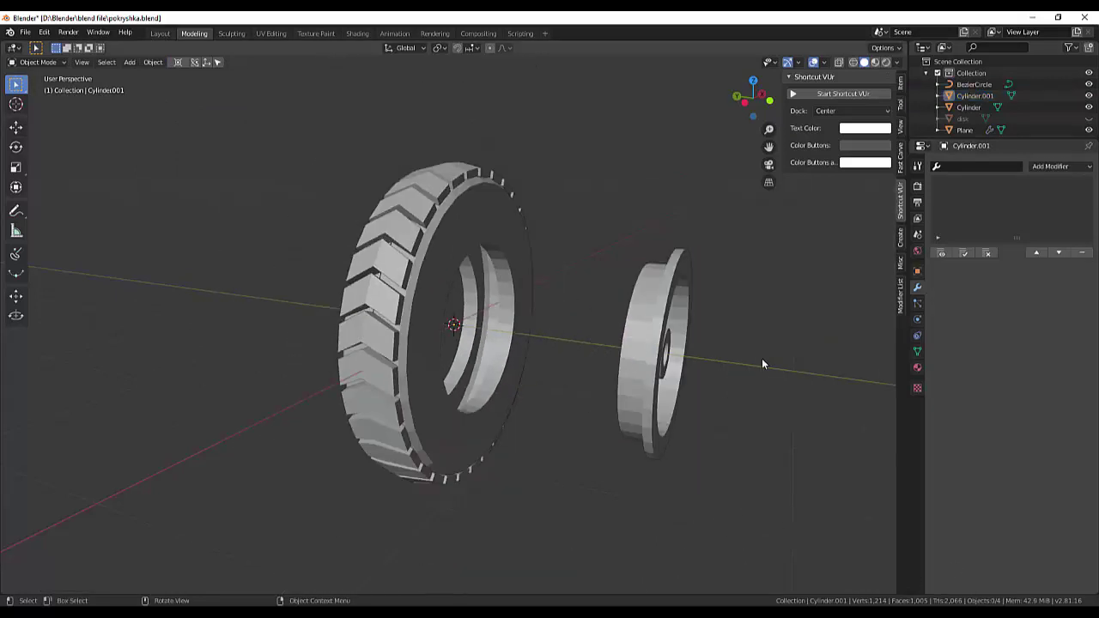
pyautogui.moveTo(762, 362)
pyautogui.mouseDown(button='middle')
pyautogui.moveTo(632, 381)
pyautogui.moveTo(719, 350)
pyautogui.mouseUp(button='middle')
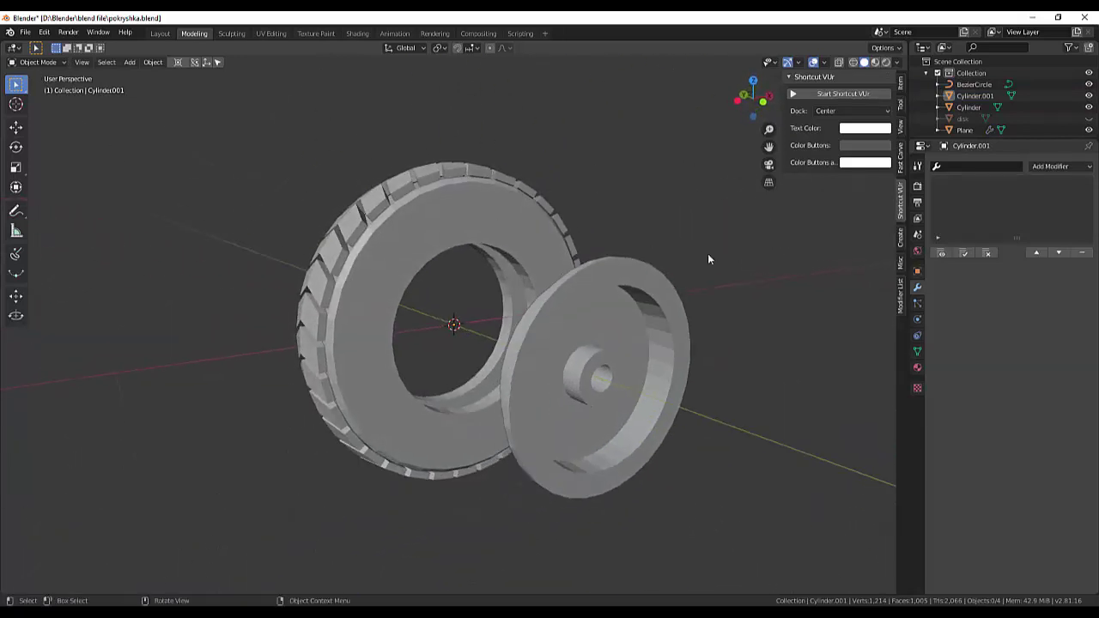
pyautogui.click(683, 328)
pyautogui.click(1041, 167)
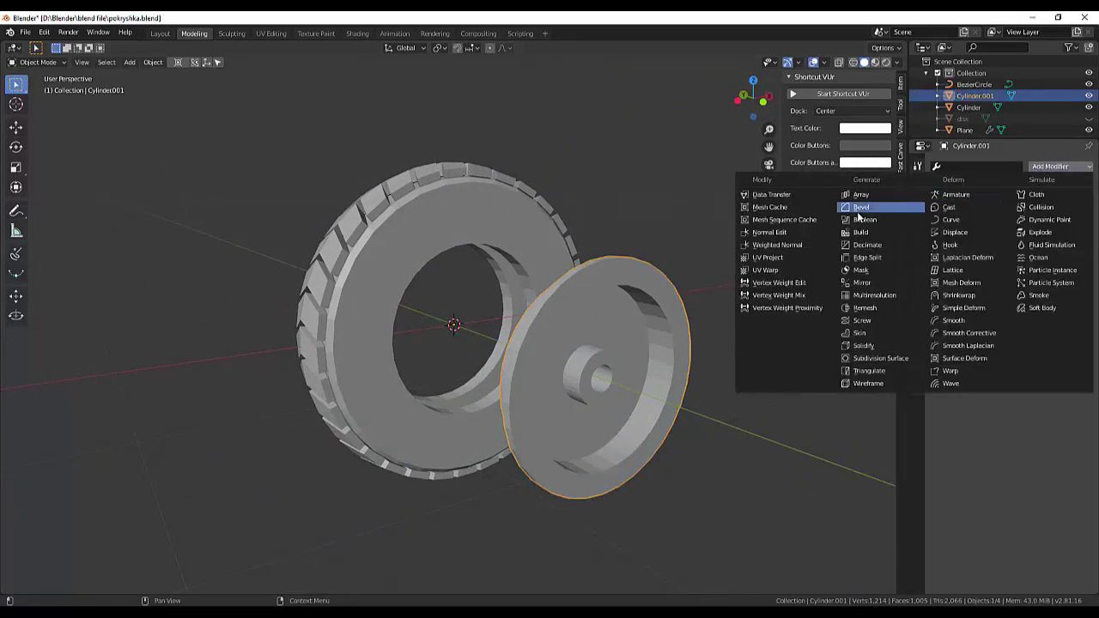
pyautogui.click(859, 209)
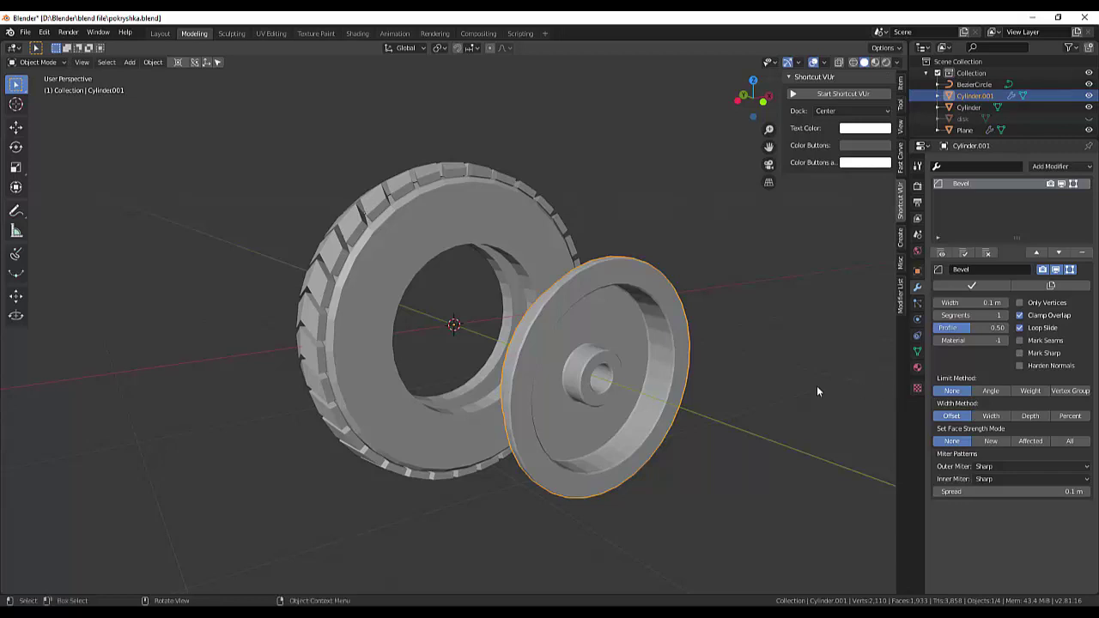
pyautogui.moveTo(971, 302); pyautogui.dragTo(988, 302)
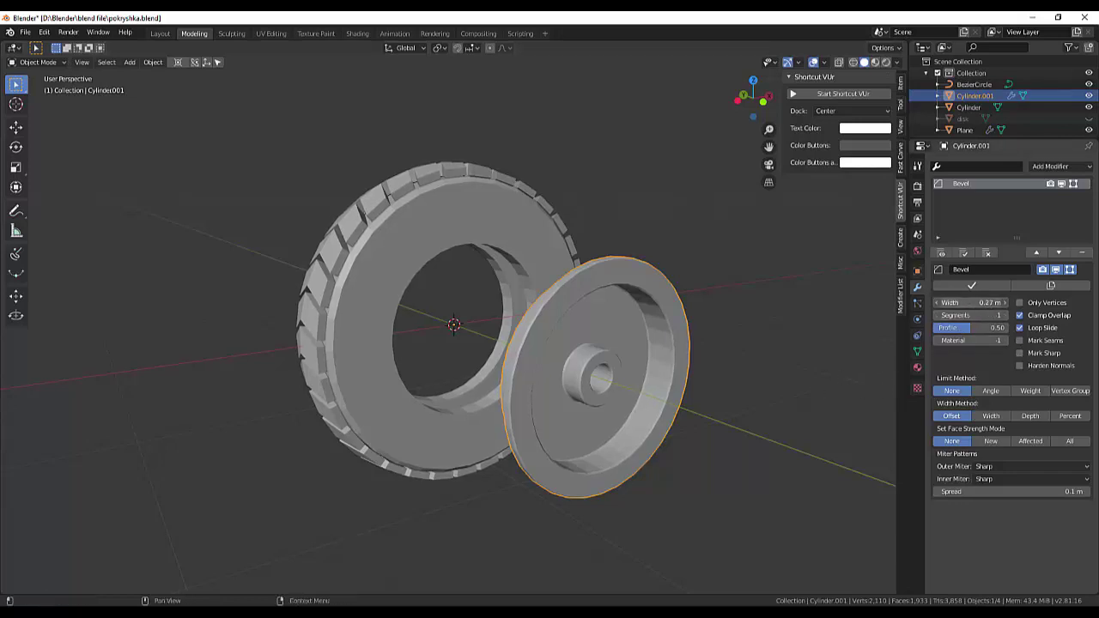
pyautogui.moveTo(979, 303); pyautogui.dragTo(957, 302)
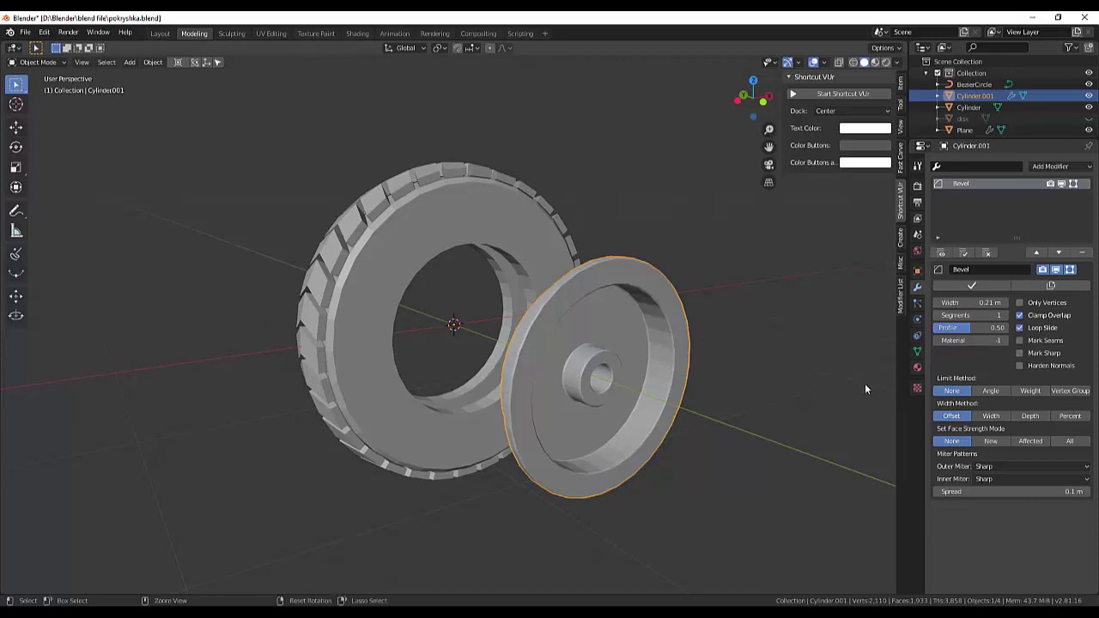
pyautogui.hotkey('ctrl', 'z')
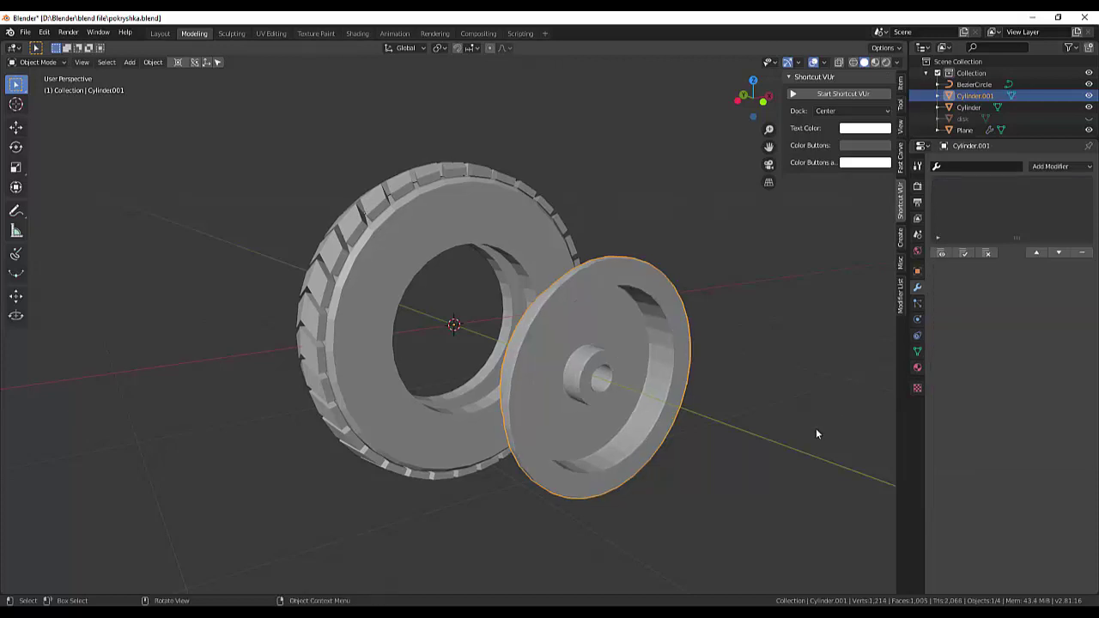
pyautogui.click(781, 444)
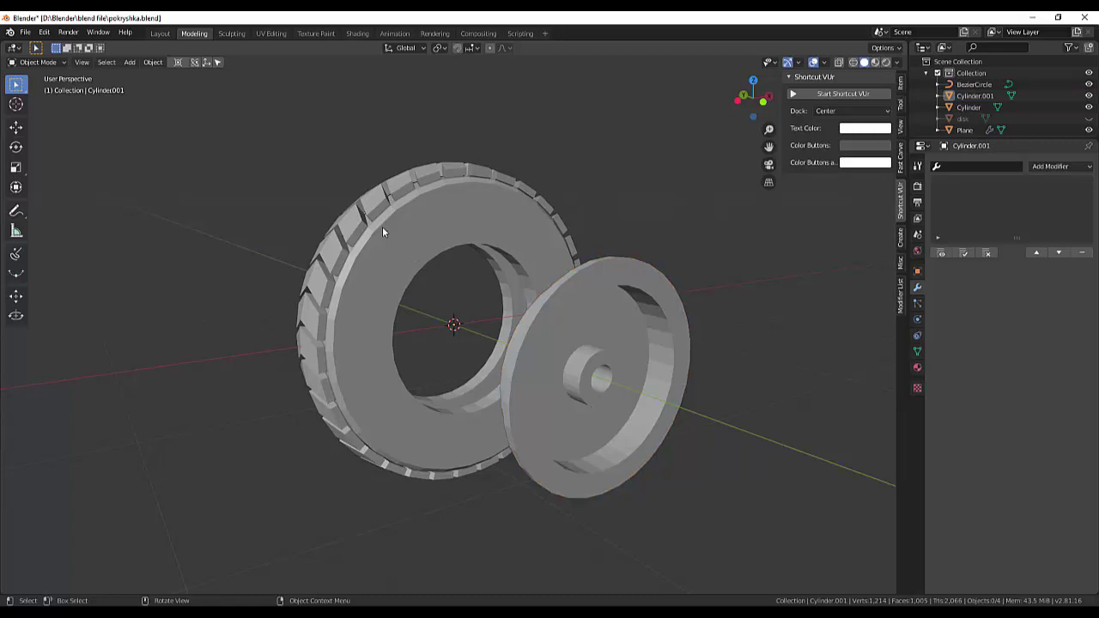
pyautogui.click(31, 62)
# Apply all transforms to the hub Cylinder.001, then bring up the interaction mode list.
pyautogui.click(33, 62)
pyautogui.click(152, 63)
pyautogui.moveTo(165, 121)
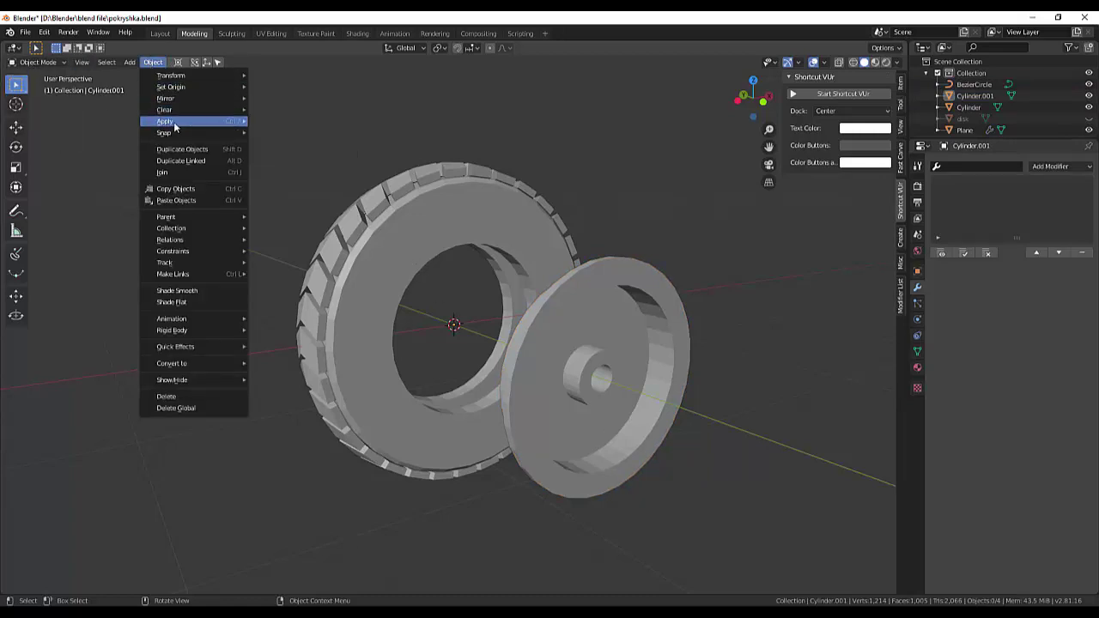
pyautogui.click(285, 155)
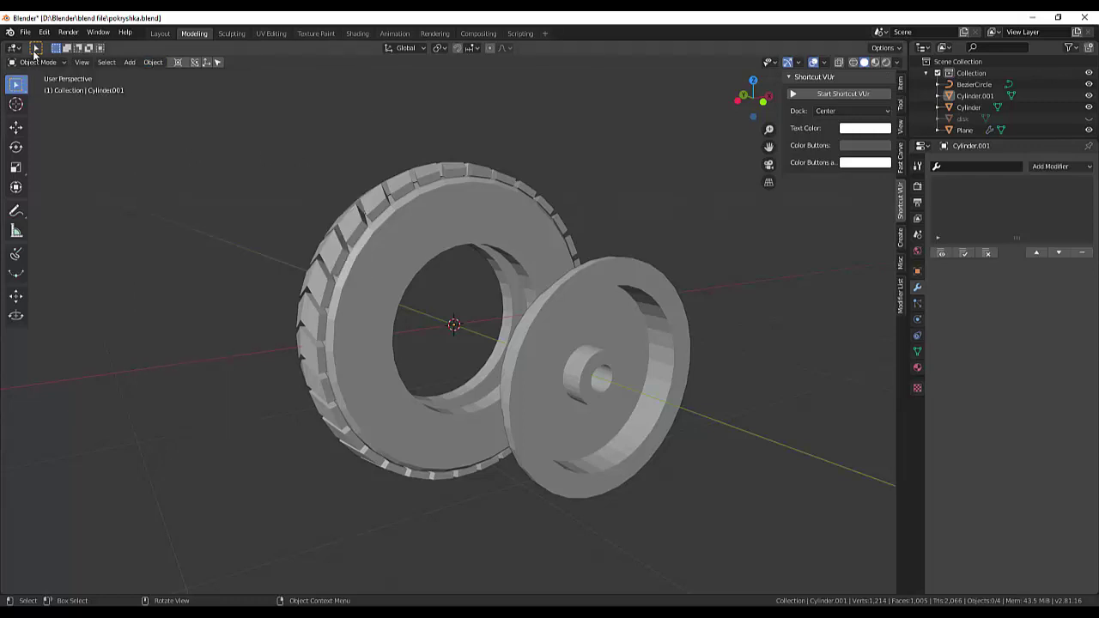
pyautogui.click(24, 66)
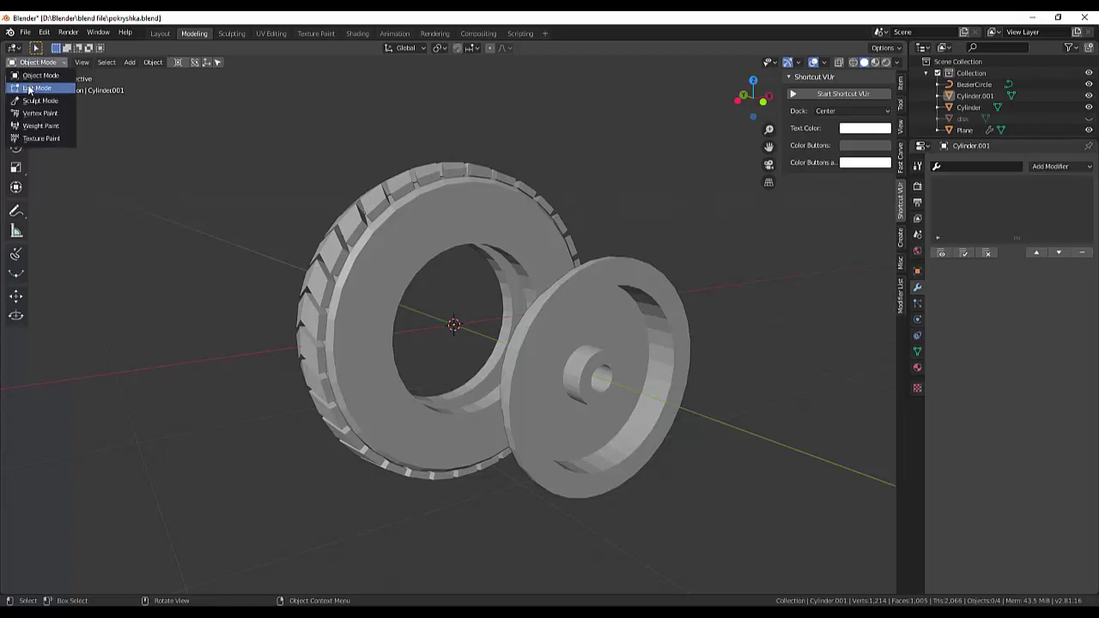
# Put the hub in Edit Mode and try a bevel on an inner edge loop, then cancel it.
pyautogui.click(36, 81)
pyautogui.click(777, 511)
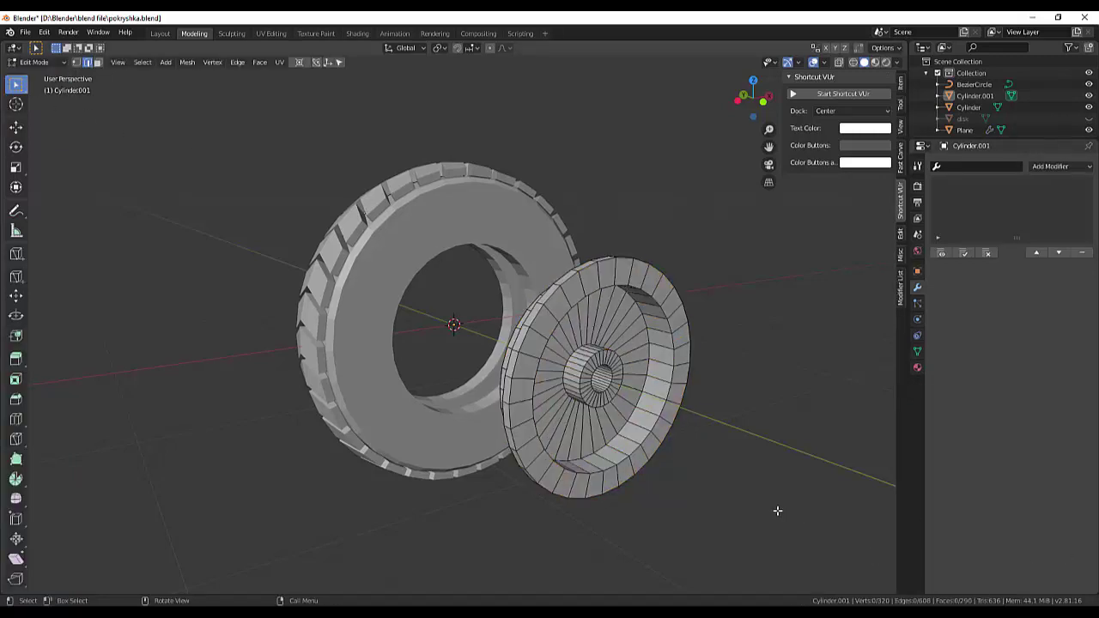
pyautogui.scroll(1, 775, 509)
pyautogui.scroll(1, 768, 515)
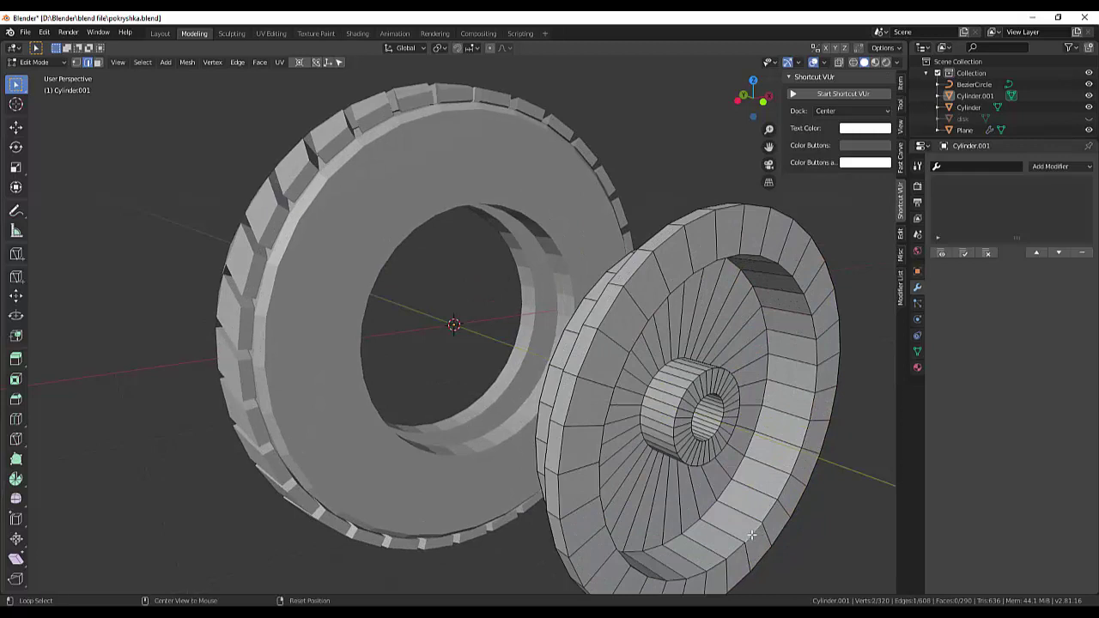
pyautogui.keyDown('alt'); pyautogui.click(751, 535); pyautogui.keyUp('alt')
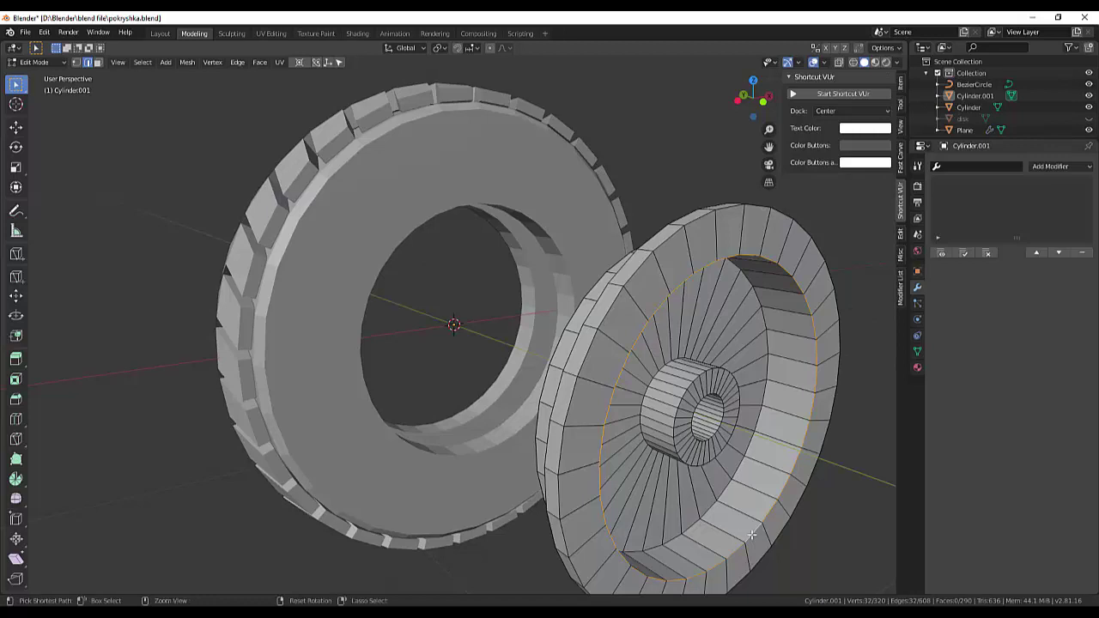
pyautogui.hotkey('ctrl', 'b')
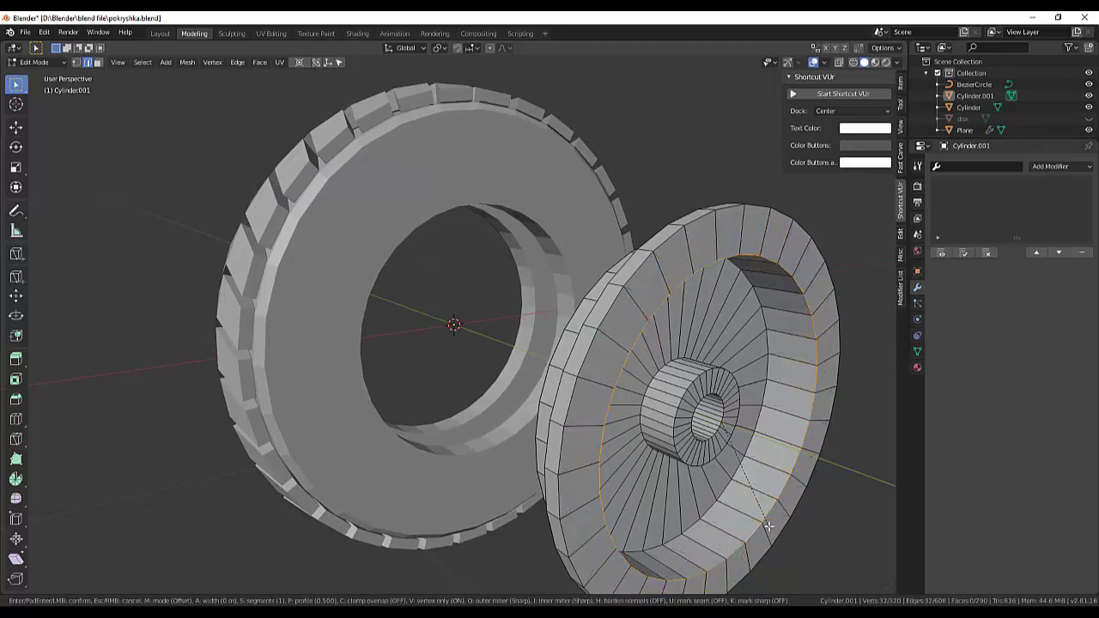
pyautogui.rightClick(769, 525)
# From a side-on view, box-select the hub disc's rim geometry.
pyautogui.scroll(-4, 827, 481)
pyautogui.scroll(-1, 820, 480)
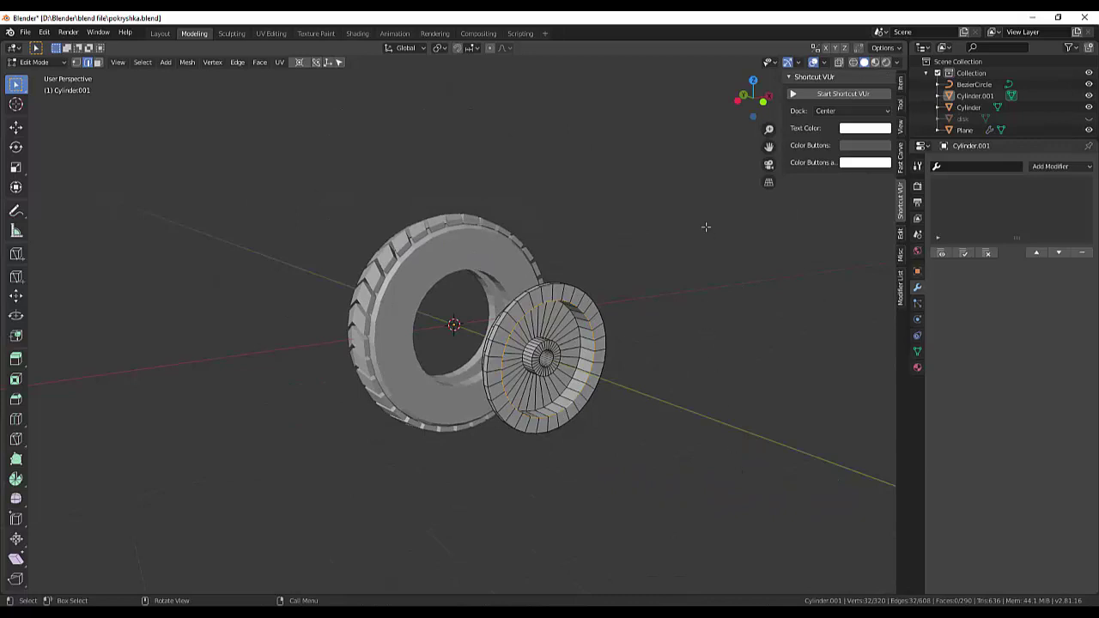
pyautogui.moveTo(706, 227); pyautogui.dragTo(738, 265, button='middle')
pyautogui.moveTo(569, 262); pyautogui.dragTo(670, 434)
pyautogui.moveTo(551, 267); pyautogui.dragTo(685, 463)
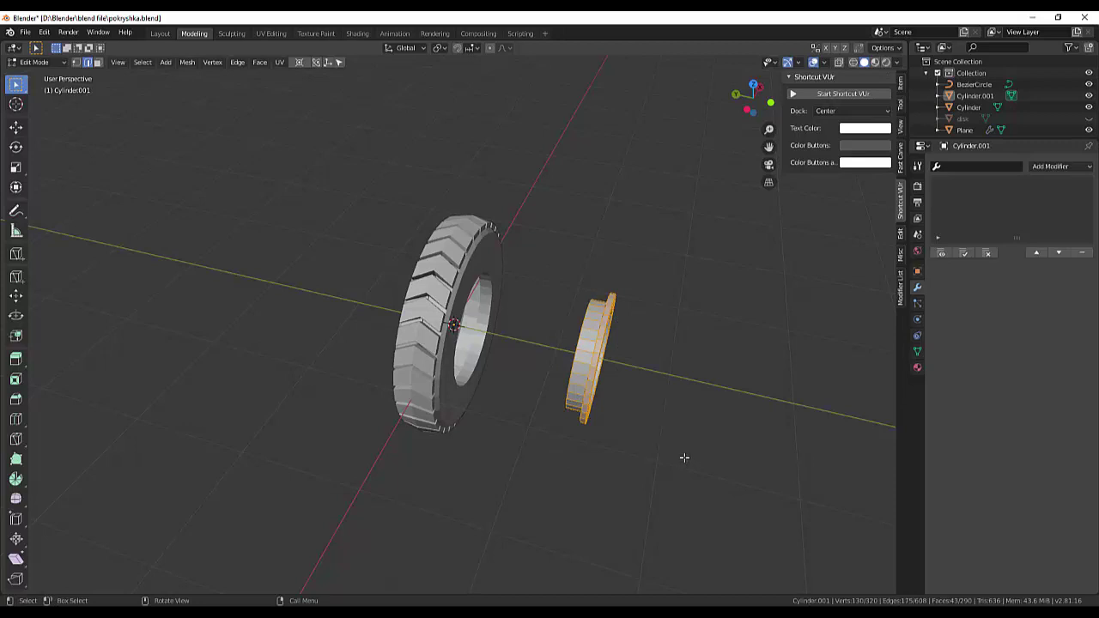
# Show the sidebar's Modifier List tab and open its Add Modifier list.
pyautogui.click(900, 296)
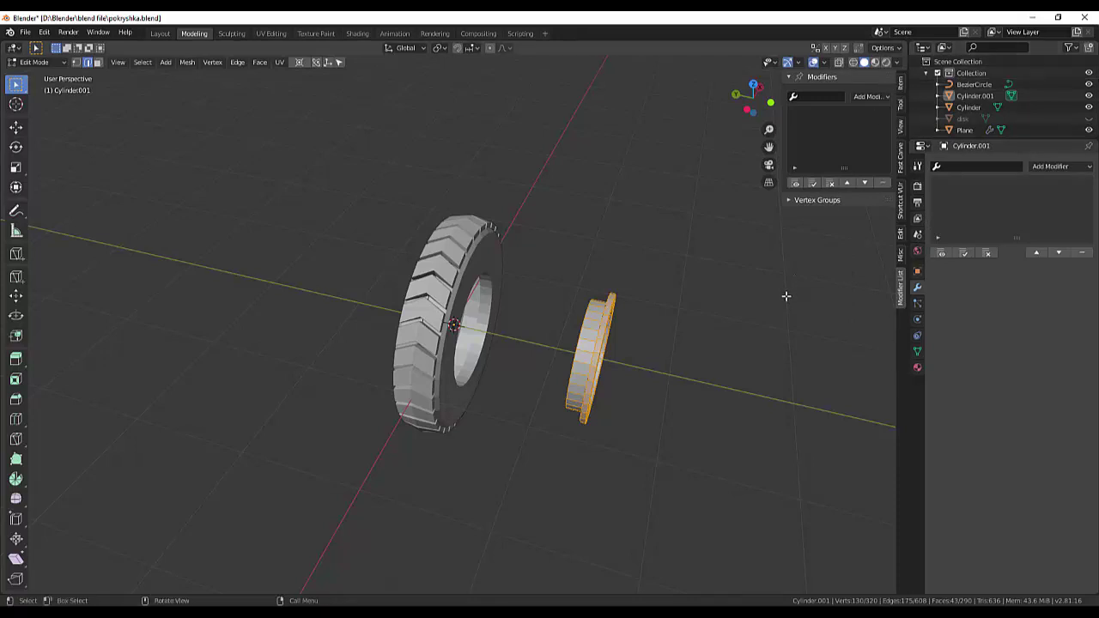
pyautogui.click(867, 97)
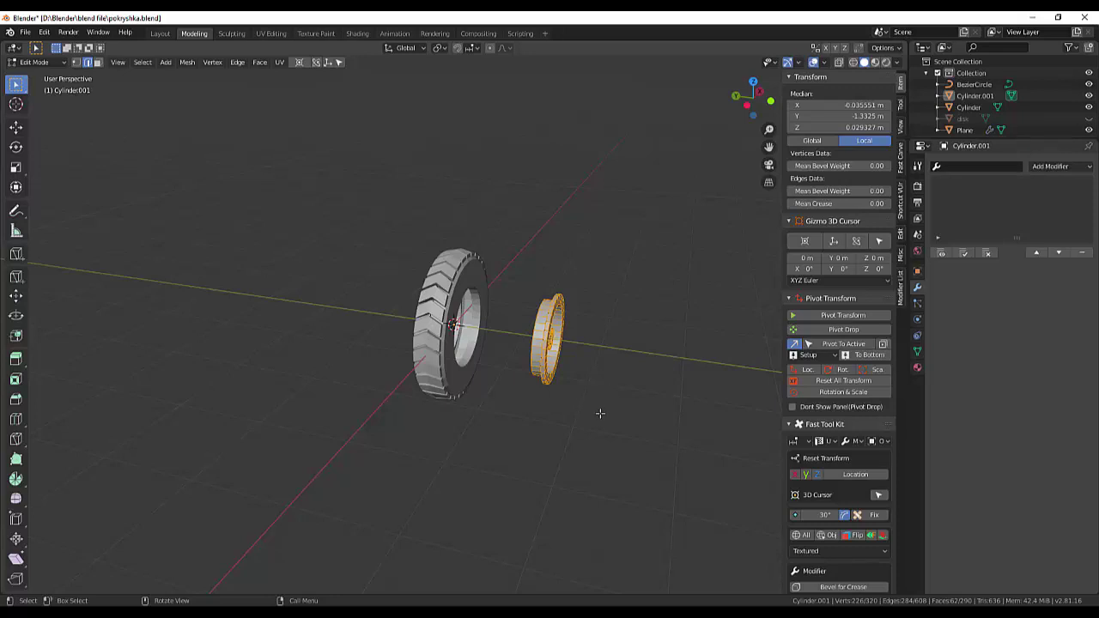
# Merge the selected hub vertices by distance at 0.009 m, then deselect everything.
pyautogui.hotkey('alt', 'm')
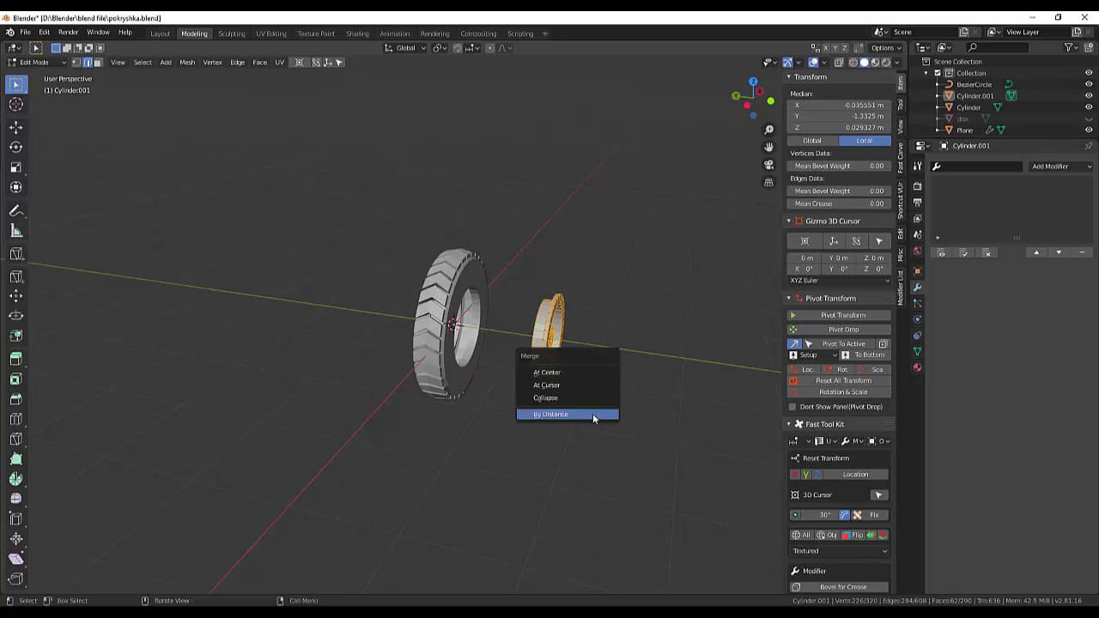
pyautogui.click(566, 415)
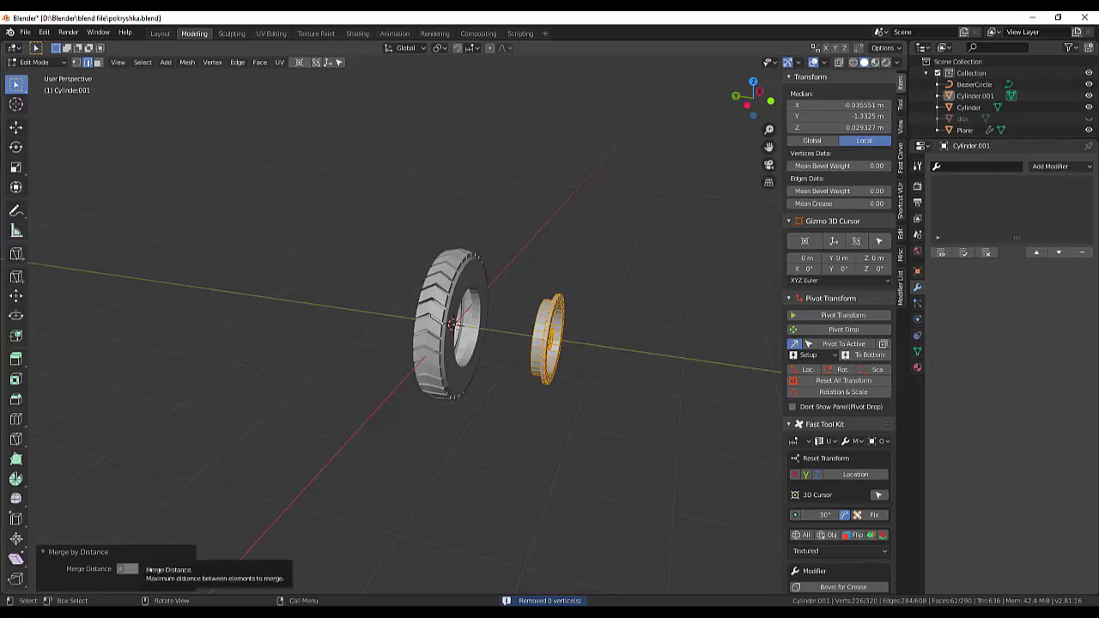
pyautogui.moveTo(155, 570); pyautogui.dragTo(172, 569)
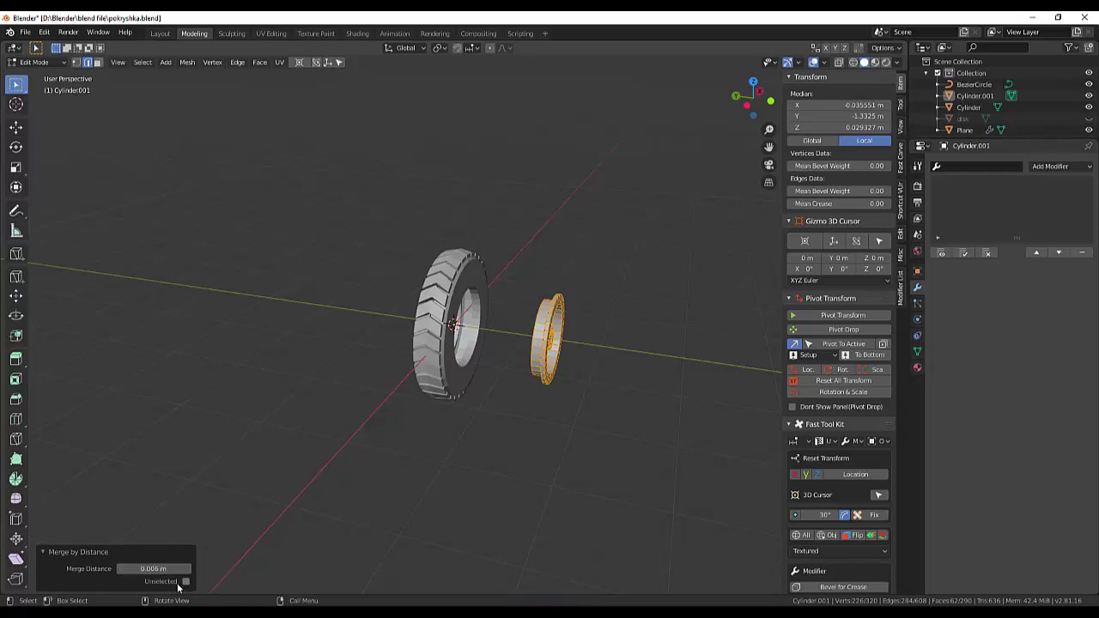
pyautogui.click(159, 569)
pyautogui.click(143, 569)
pyautogui.write('9')
pyautogui.press('Return')
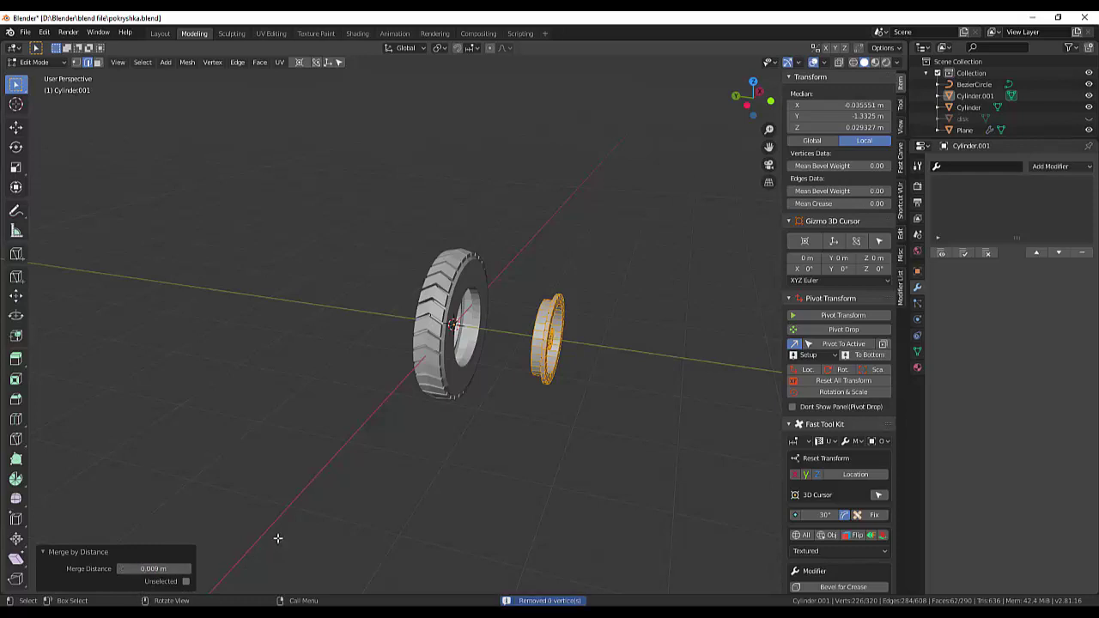
pyautogui.click(400, 538)
# From an angled view, clear the hub's selection and loop-select its outer rim edge.
pyautogui.scroll(5, 575, 479)
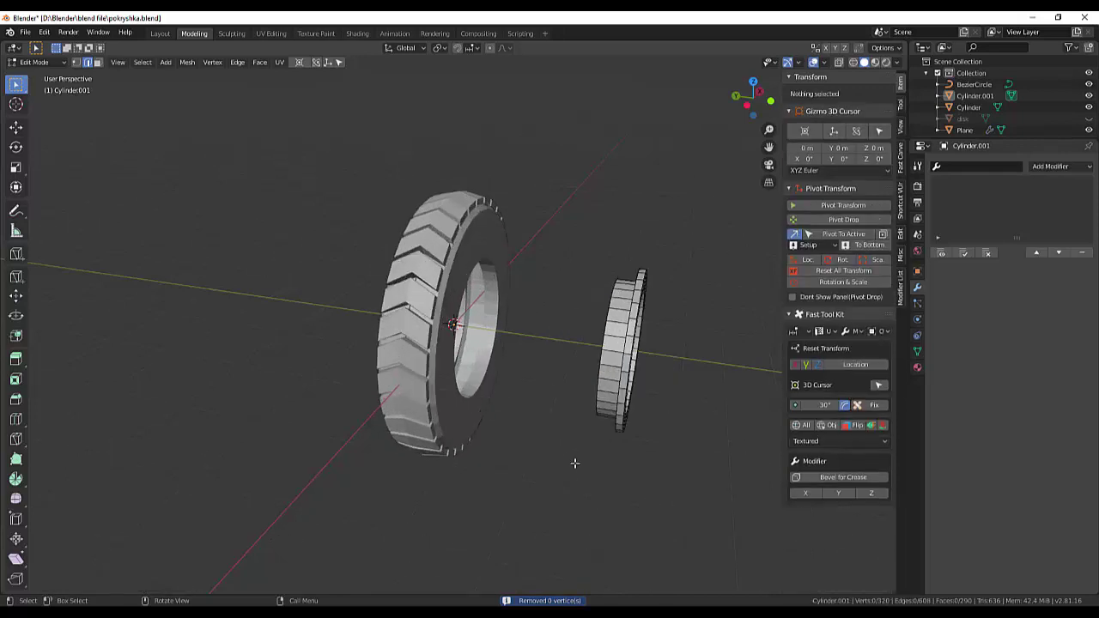
pyautogui.scroll(1, 596, 443)
pyautogui.moveTo(684, 273)
pyautogui.mouseDown(button='middle')
pyautogui.moveTo(622, 225)
pyautogui.moveTo(634, 239)
pyautogui.mouseUp(button='middle')
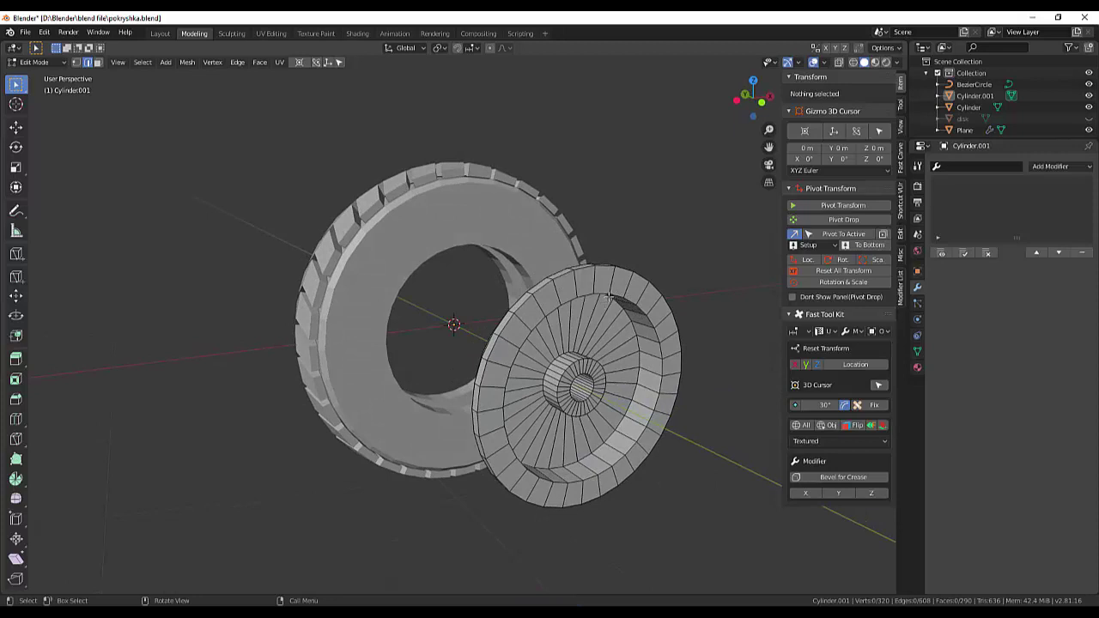
pyautogui.moveTo(662, 254)
pyautogui.mouseDown(button='middle')
pyautogui.moveTo(680, 267)
pyautogui.moveTo(681, 253)
pyautogui.mouseUp(button='middle')
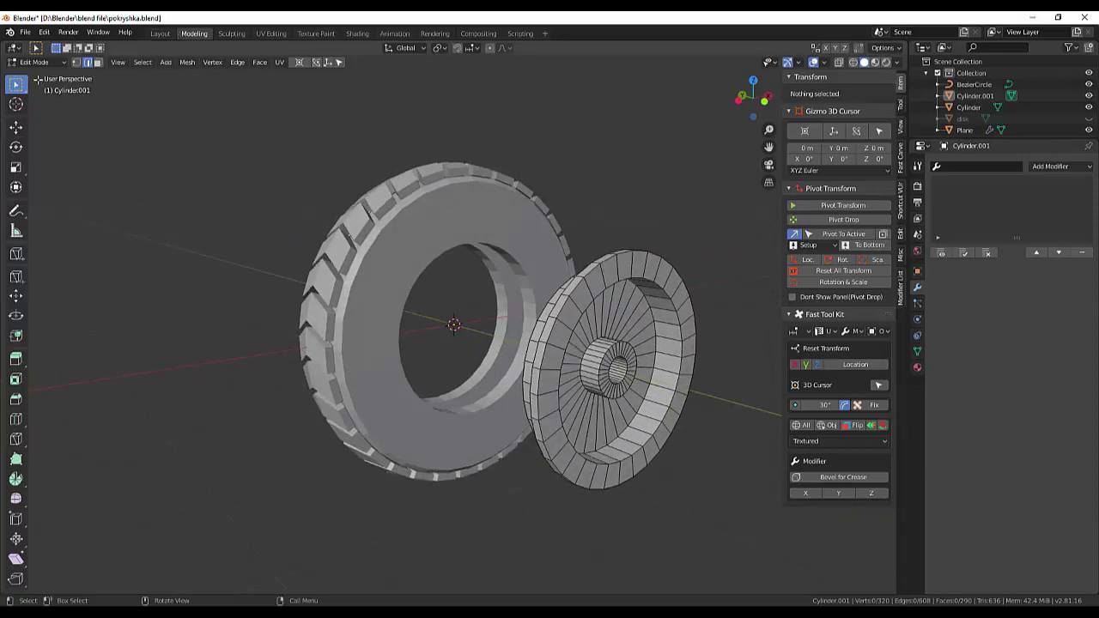
pyautogui.click(562, 310)
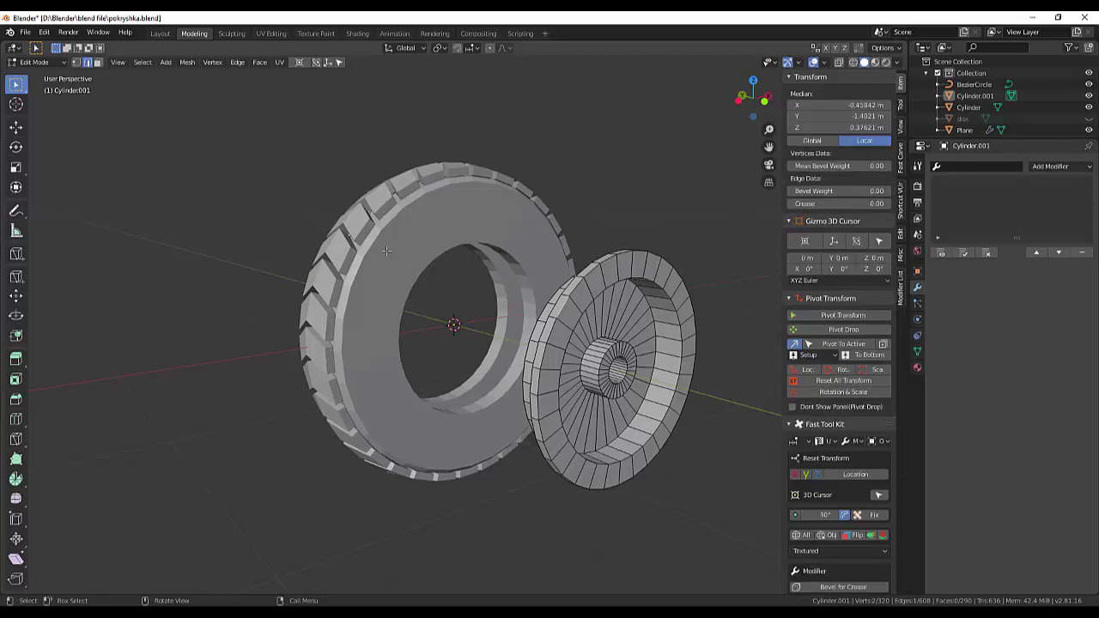
pyautogui.hotkey('ctrl', 'l')
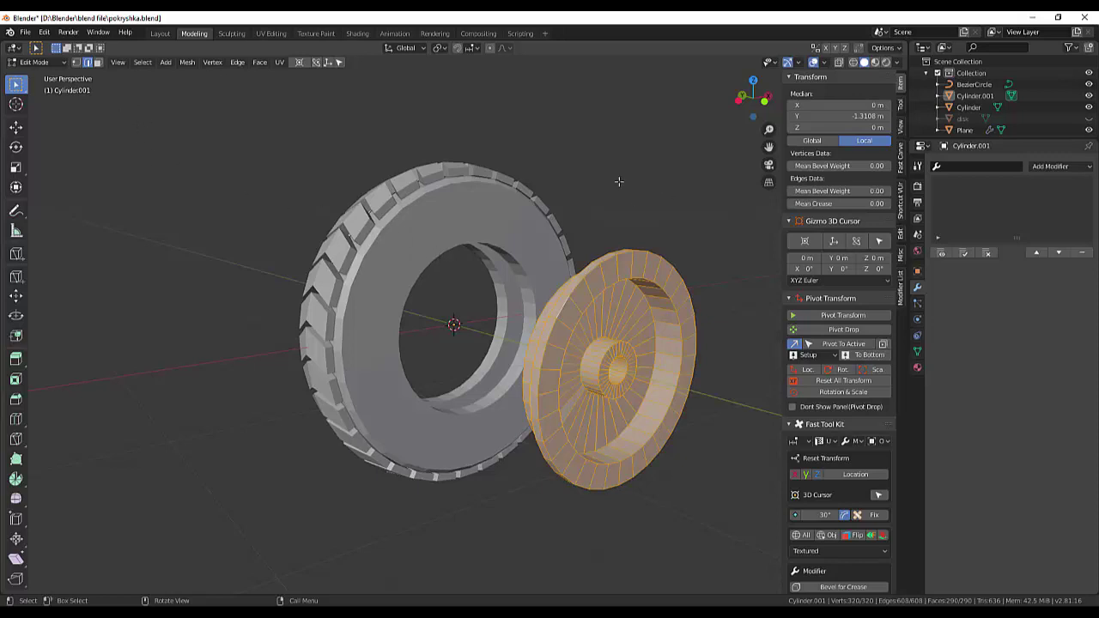
pyautogui.hotkey('alt', 'a')
pyautogui.click(564, 306)
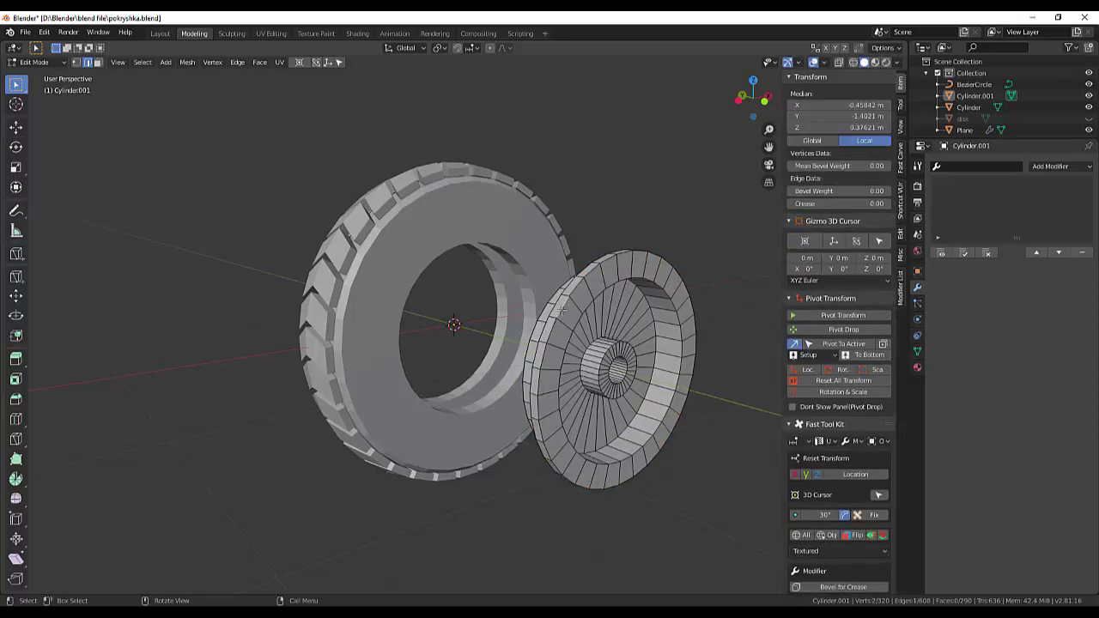
pyautogui.keyDown('alt'); pyautogui.click(561, 307); pyautogui.keyUp('alt')
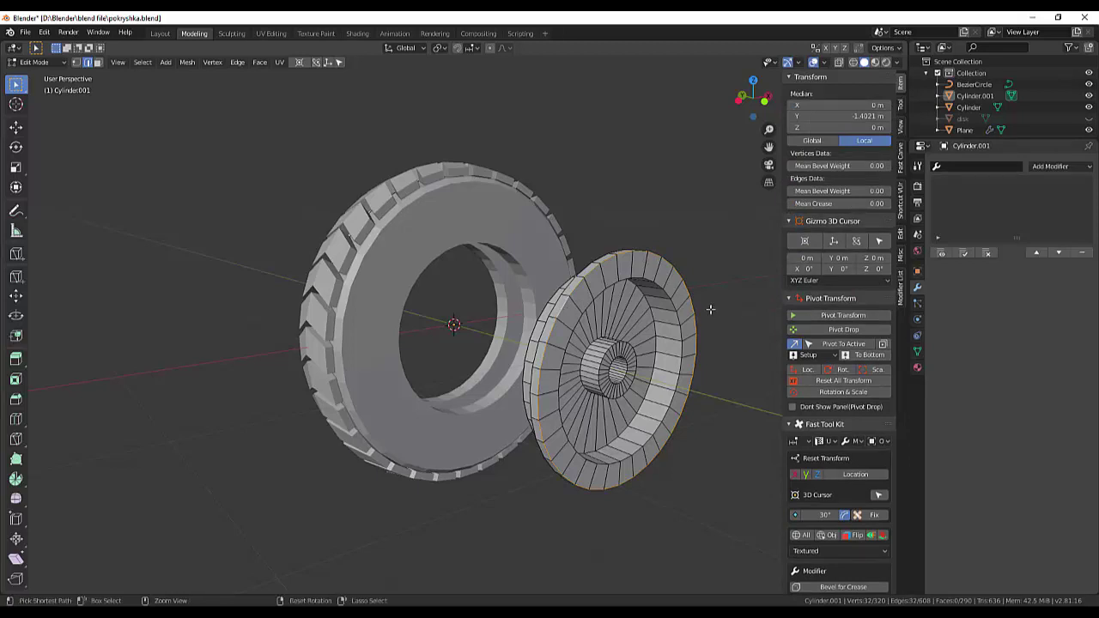
# Bevel the hub's outer rim loop 0.0335 m wide with 4 segments.
pyautogui.hotkey('ctrl', 'b')
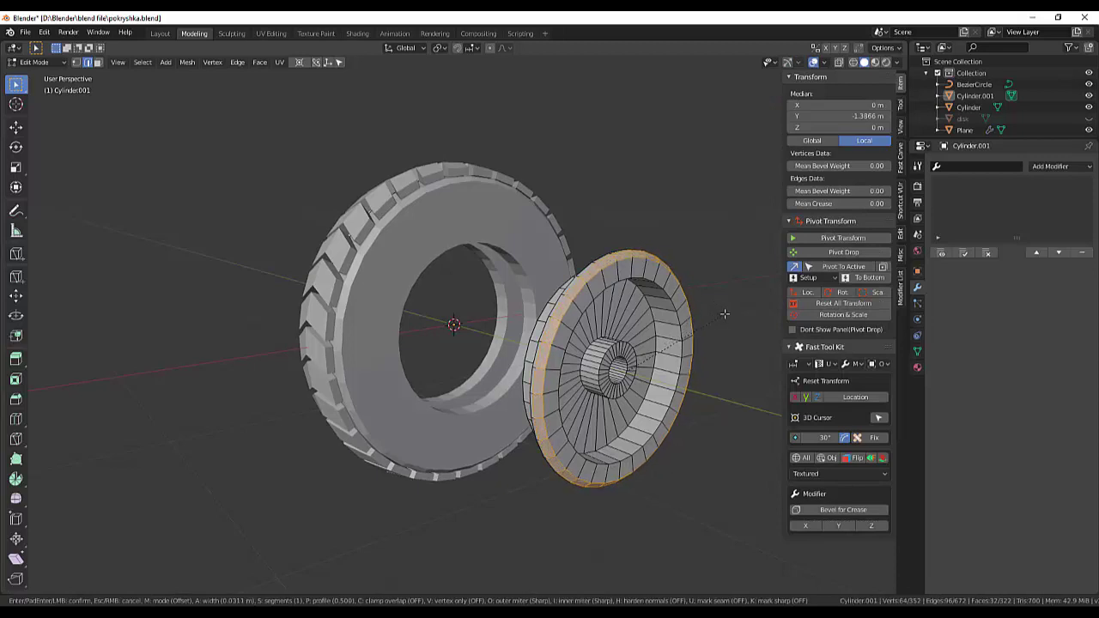
pyautogui.scroll(3, 724, 314)
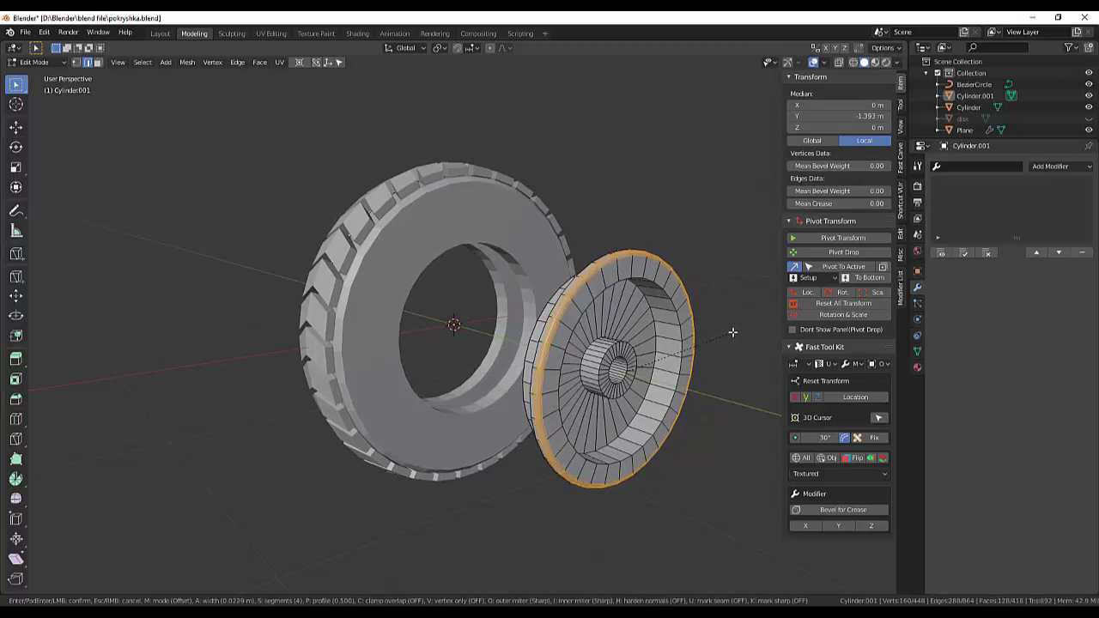
pyautogui.click(735, 331)
pyautogui.moveTo(736, 327); pyautogui.dragTo(223, 305, button='middle')
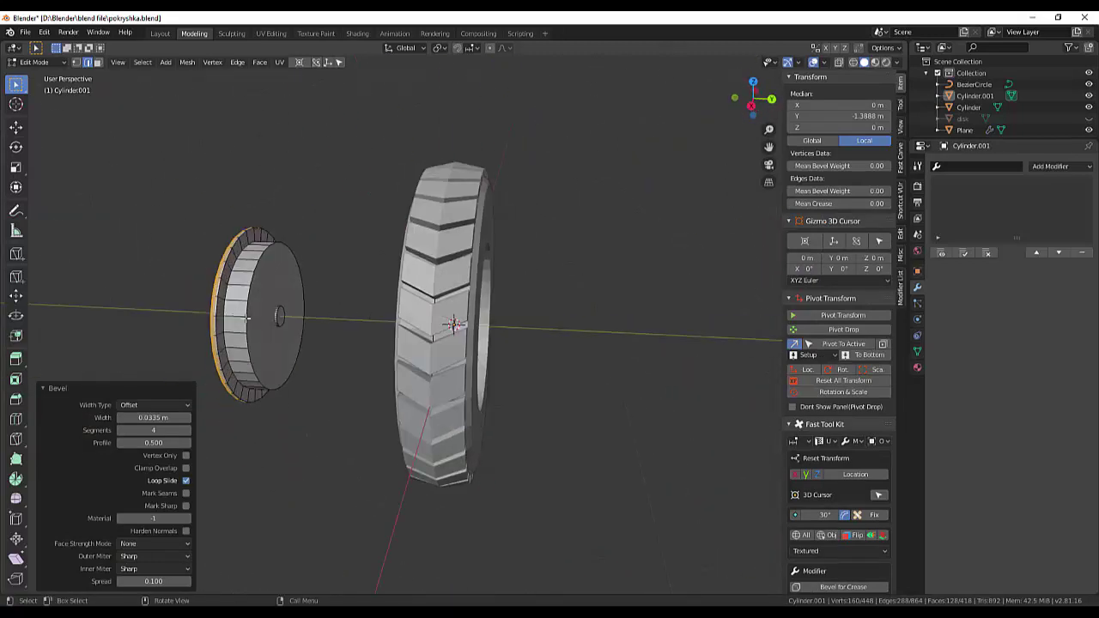
pyautogui.scroll(2, 212, 319)
pyautogui.moveTo(206, 272); pyautogui.dragTo(236, 295, button='middle')
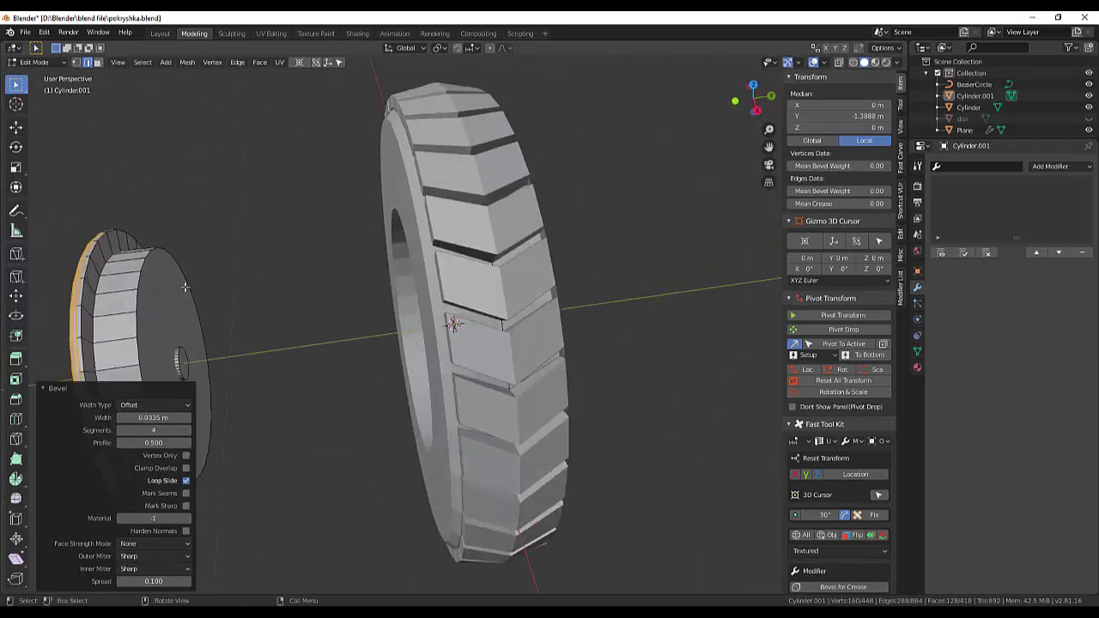
# Bevel the hub's flat face edge loop 0.0525 m wide with 4 segments.
pyautogui.click(139, 280)
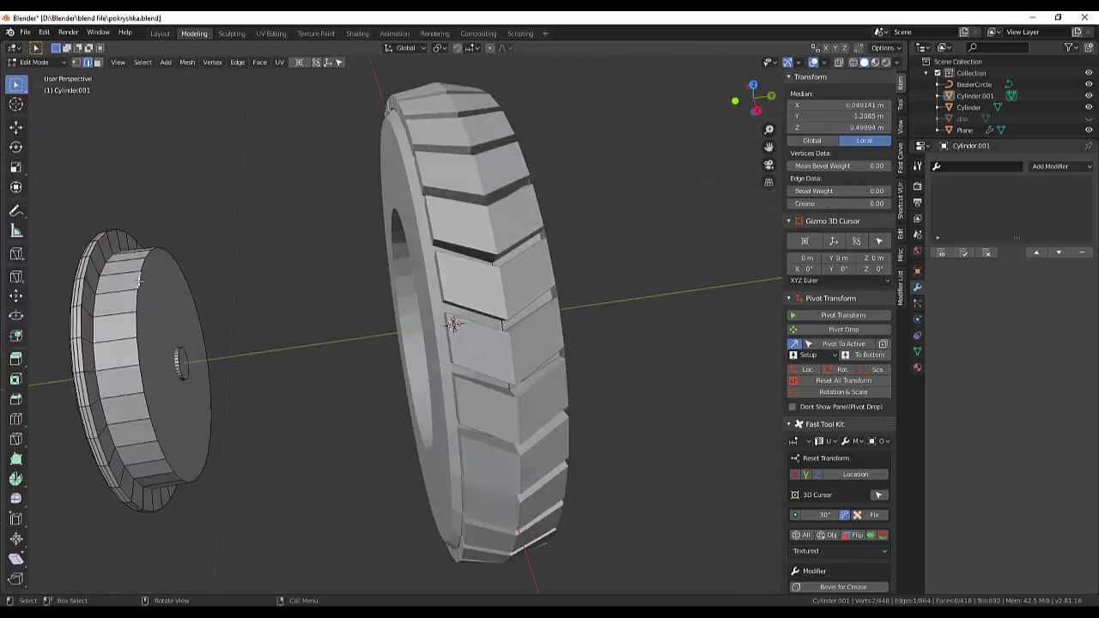
pyautogui.keyDown('alt'); pyautogui.click(163, 278); pyautogui.keyUp('alt')
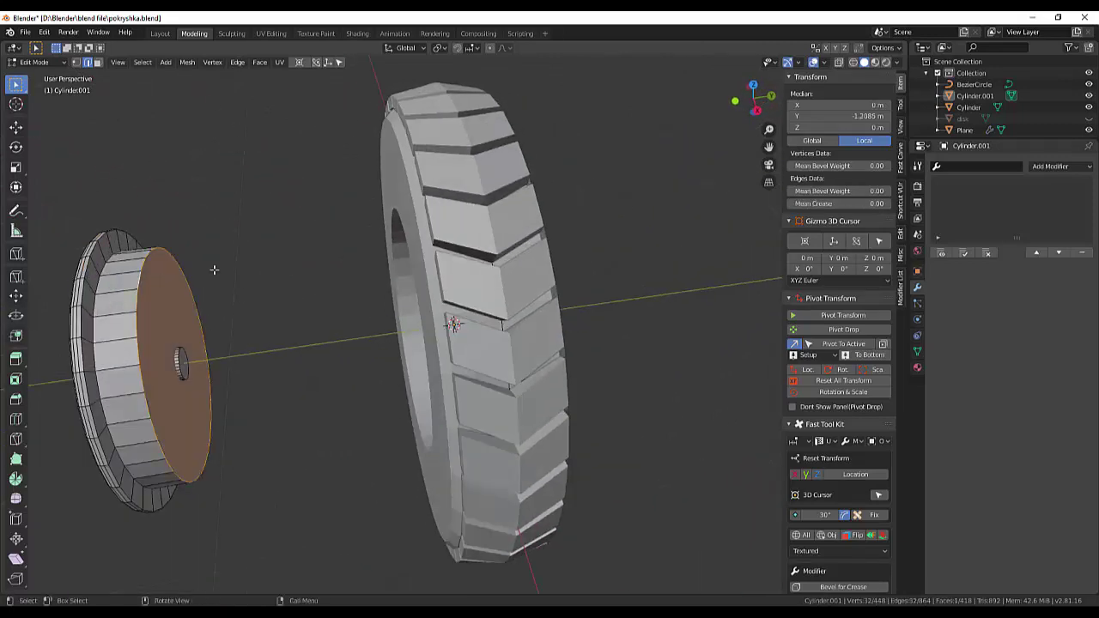
pyautogui.hotkey('ctrl', 'b')
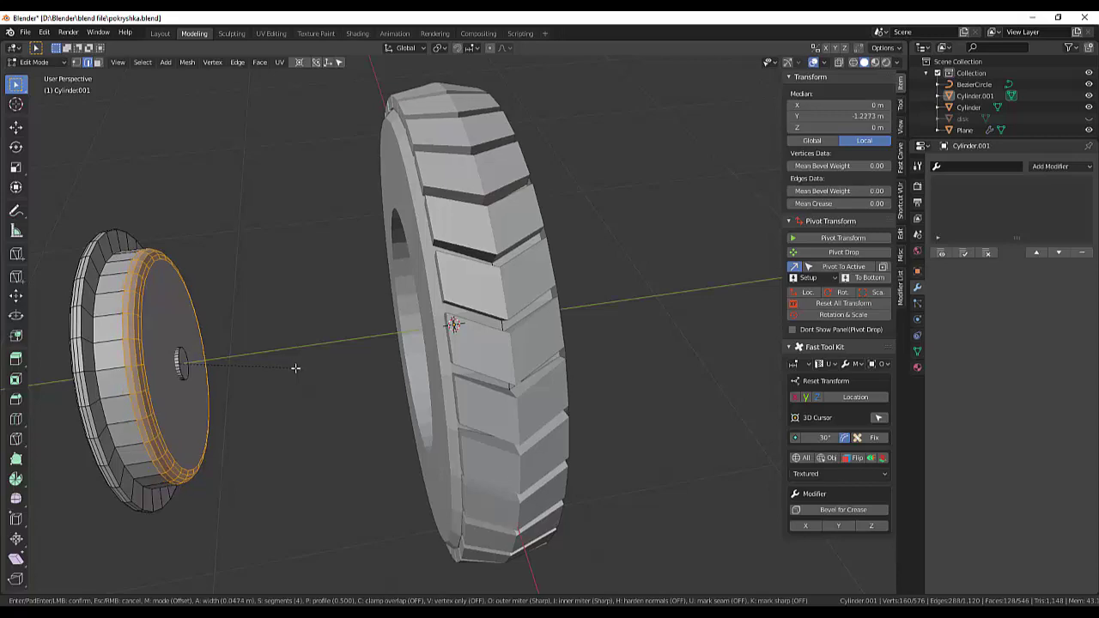
pyautogui.click(295, 367)
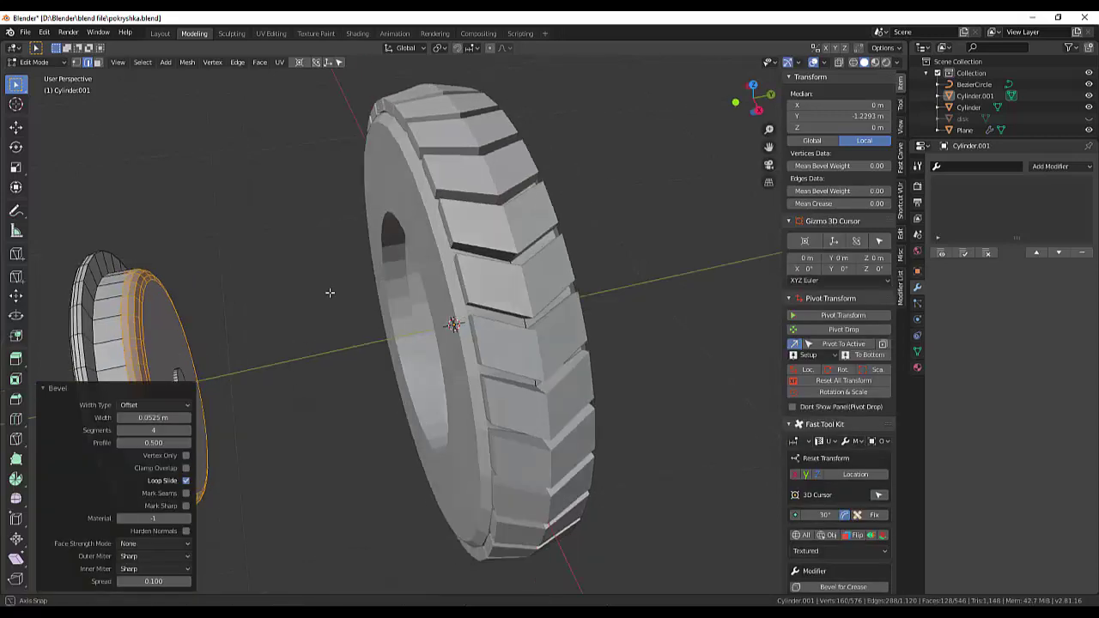
pyautogui.moveTo(330, 293); pyautogui.dragTo(670, 279, button='middle')
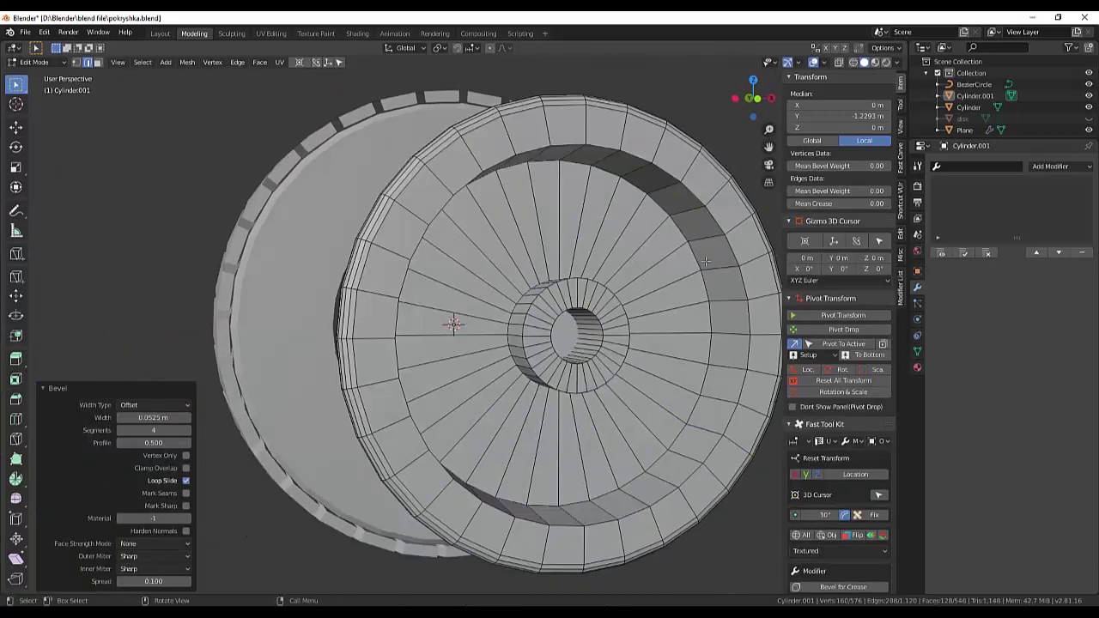
pyautogui.click(697, 260)
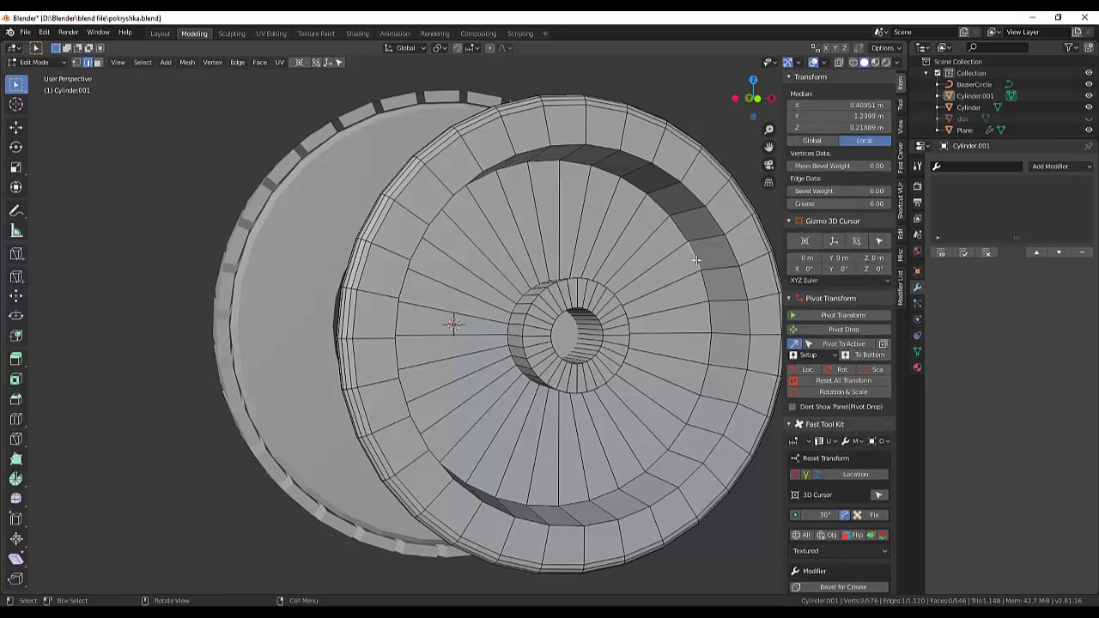
# Bevel the hub's first inner edge loop about 0.044 m wide.
pyautogui.keyDown('alt'); pyautogui.click(696, 261); pyautogui.keyUp('alt')
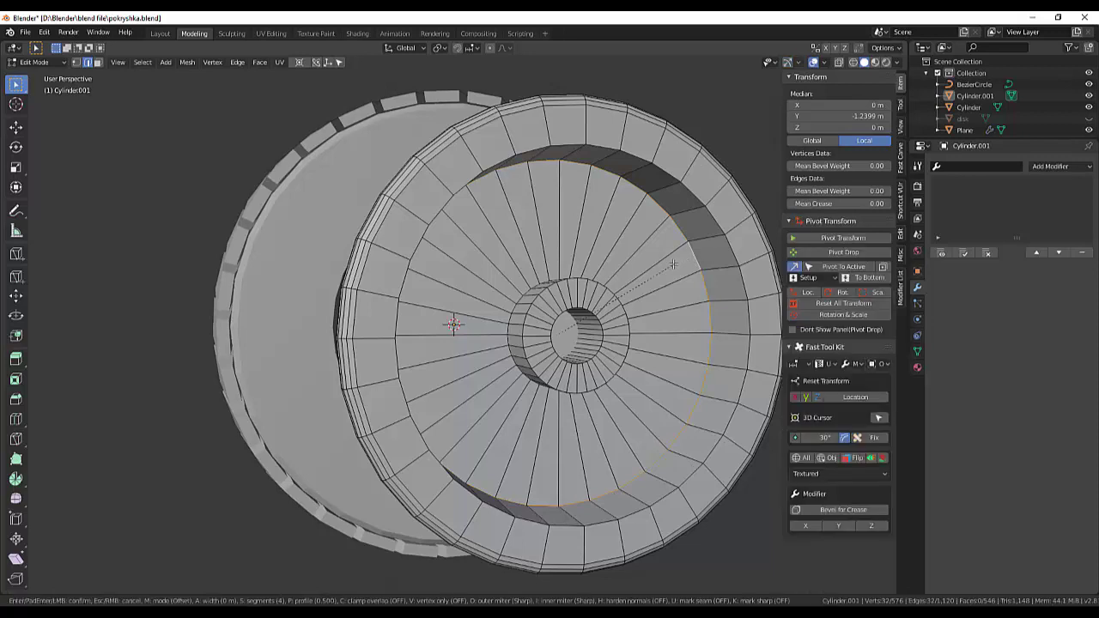
pyautogui.hotkey('ctrl', 'b')
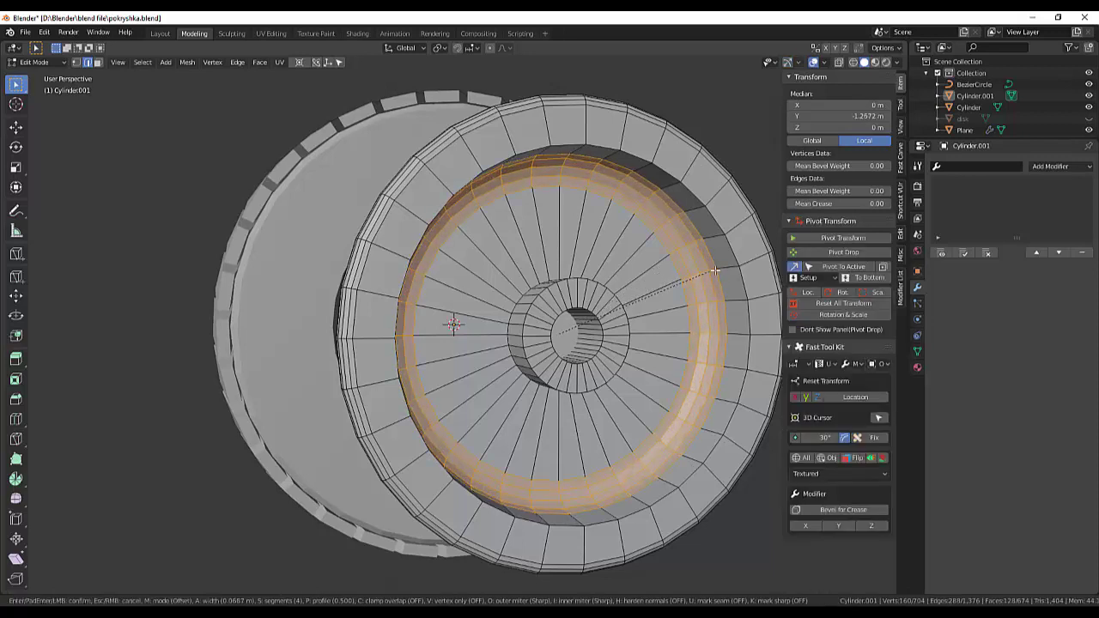
pyautogui.click(702, 273)
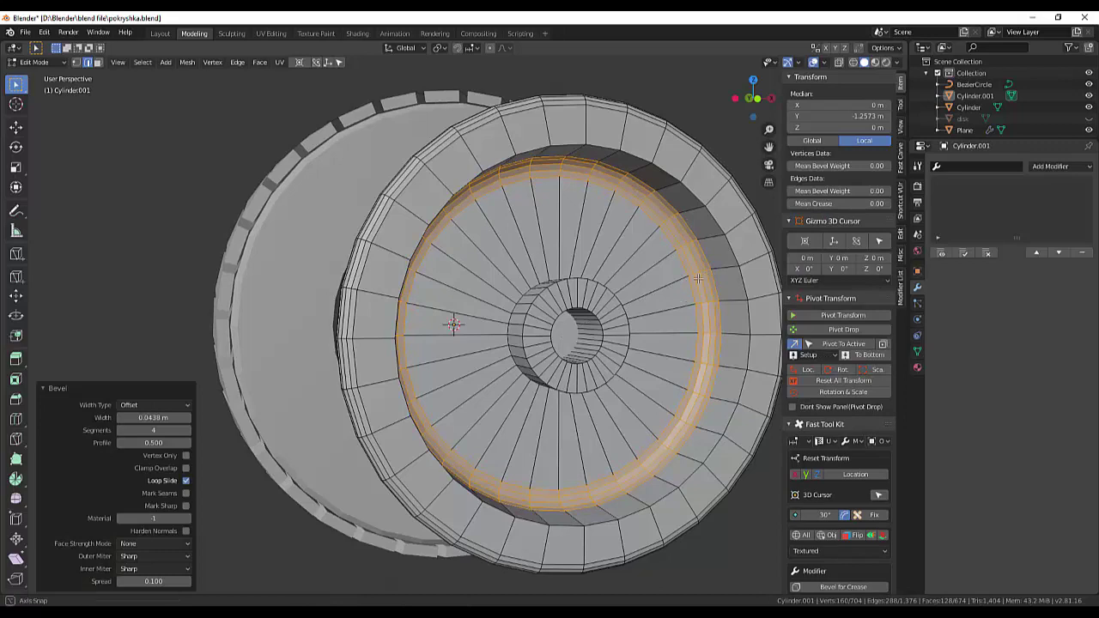
pyautogui.moveTo(703, 274); pyautogui.dragTo(668, 282, button='middle')
pyautogui.scroll(-4, 668, 281)
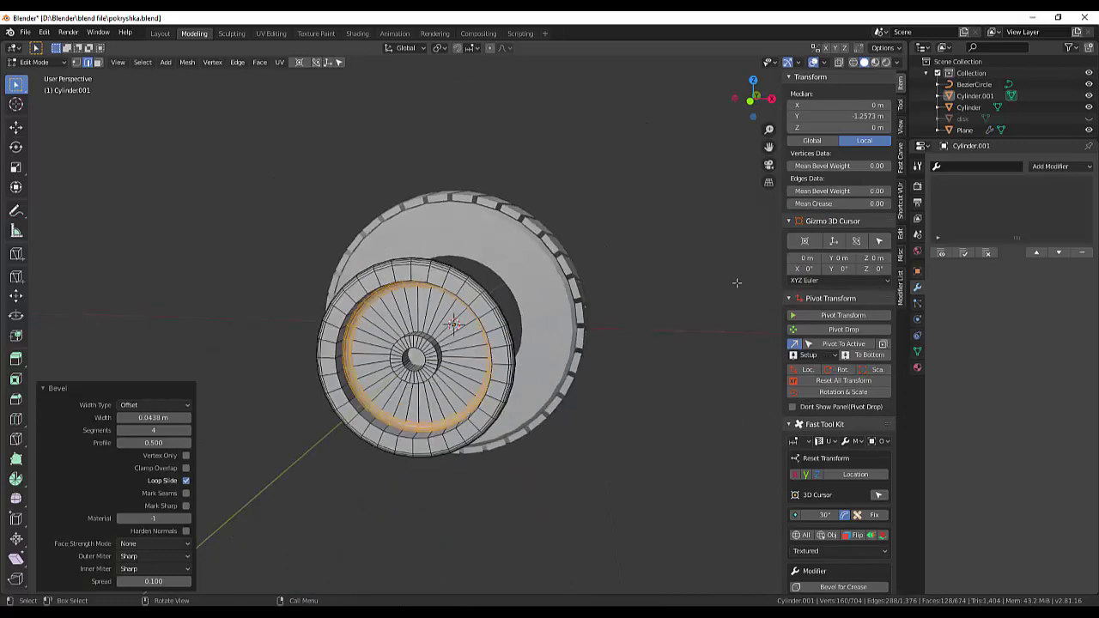
pyautogui.moveTo(737, 283)
pyautogui.mouseDown(button='middle')
pyautogui.moveTo(562, 289)
pyautogui.moveTo(392, 317)
pyautogui.mouseUp(button='middle')
pyautogui.scroll(3, 392, 317)
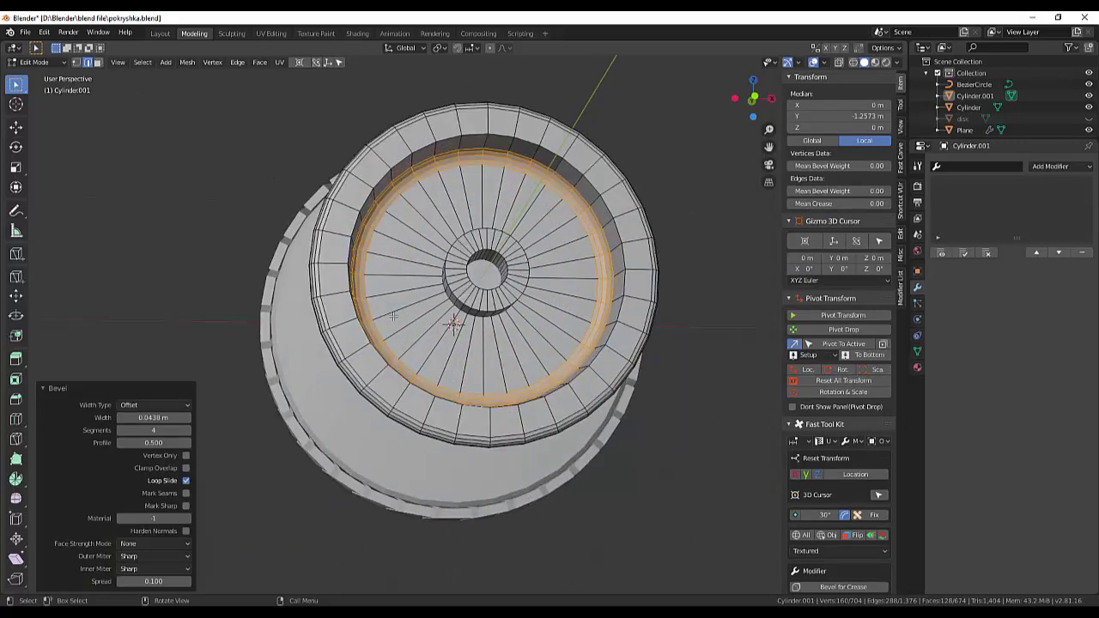
# Bevel the next inner ring about 0.027 m wide.
pyautogui.click(349, 249)
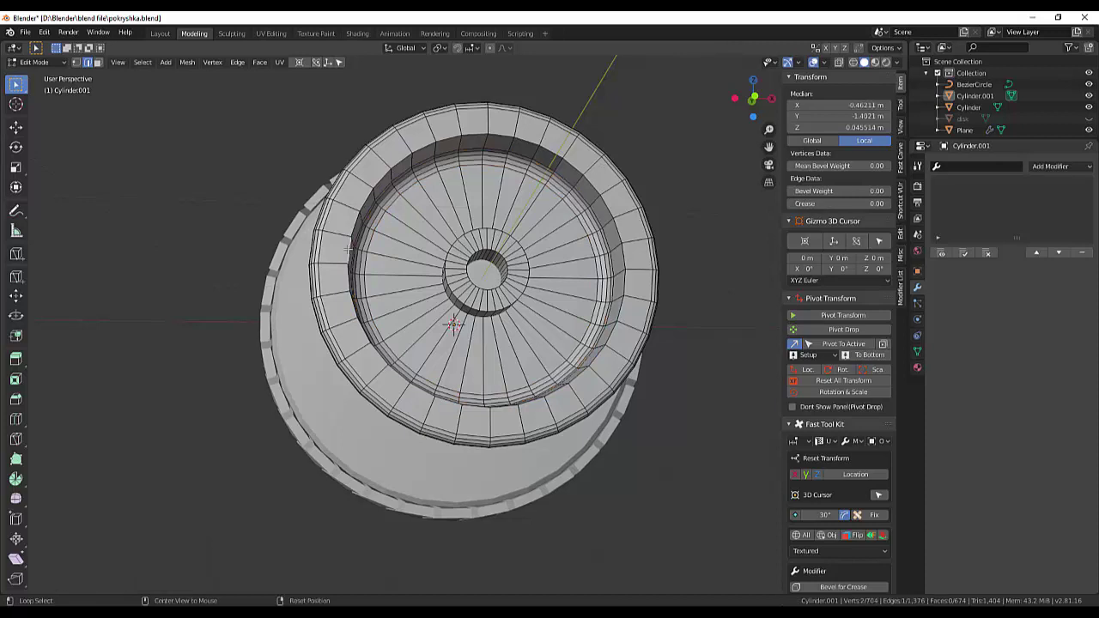
pyautogui.keyDown('alt'); pyautogui.click(350, 249); pyautogui.keyUp('alt')
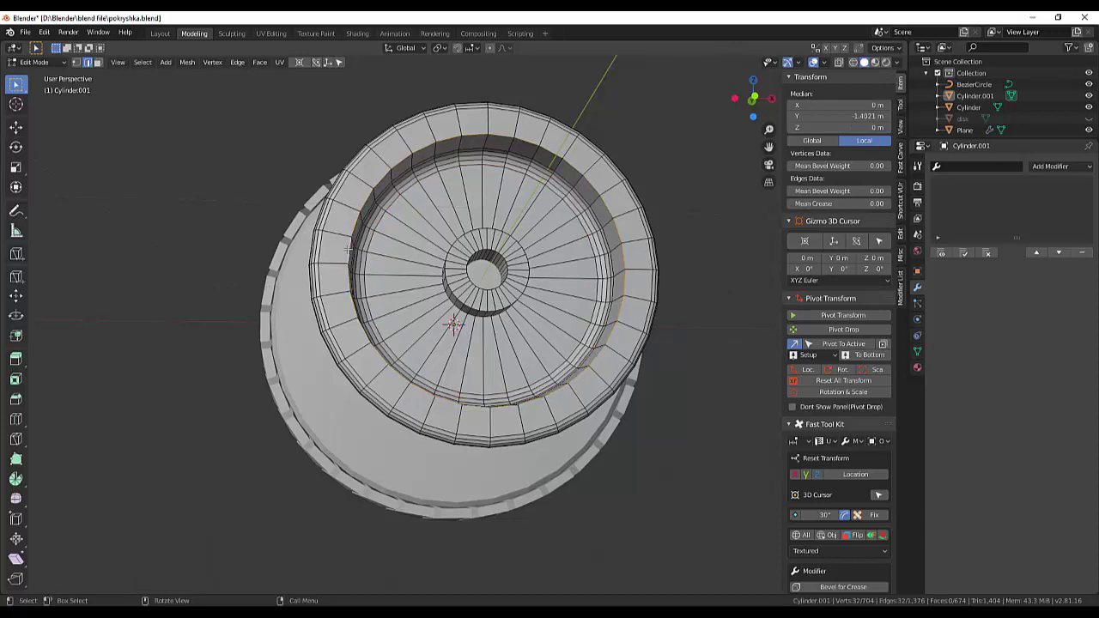
pyautogui.hotkey('ctrl', 'b')
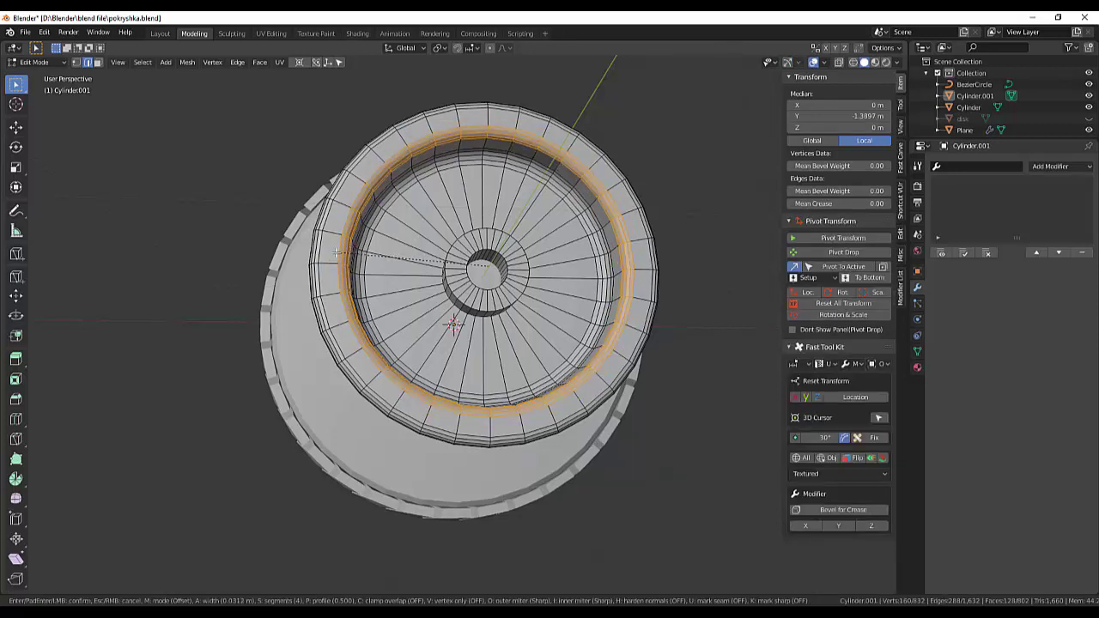
pyautogui.click(336, 251)
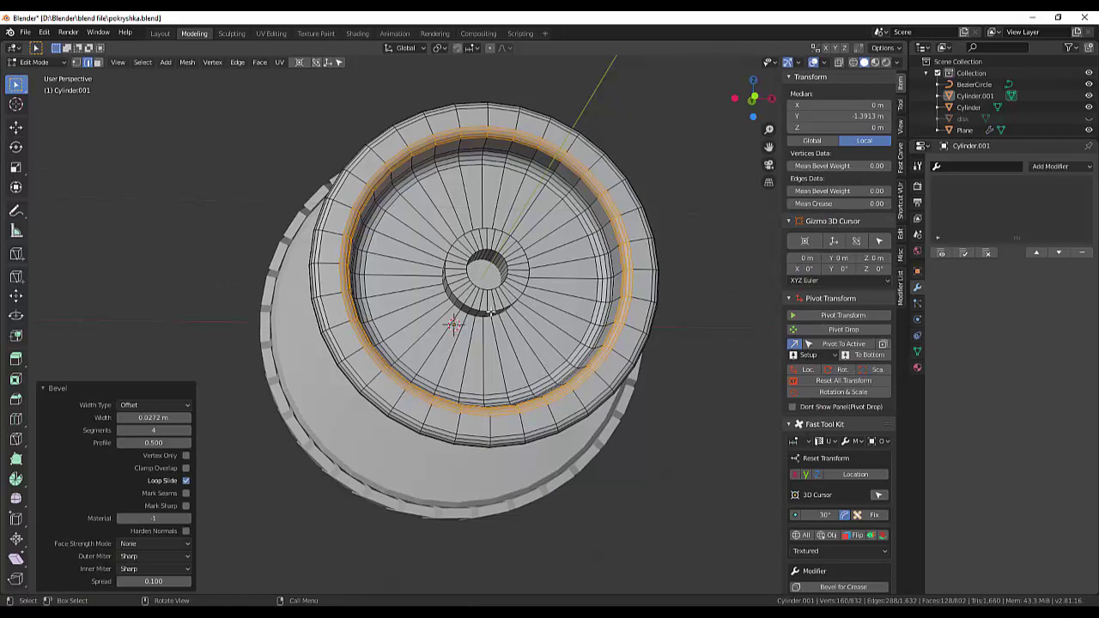
# Bevel the loop around the central boss's base about 0.019 m wide.
pyautogui.click(492, 310)
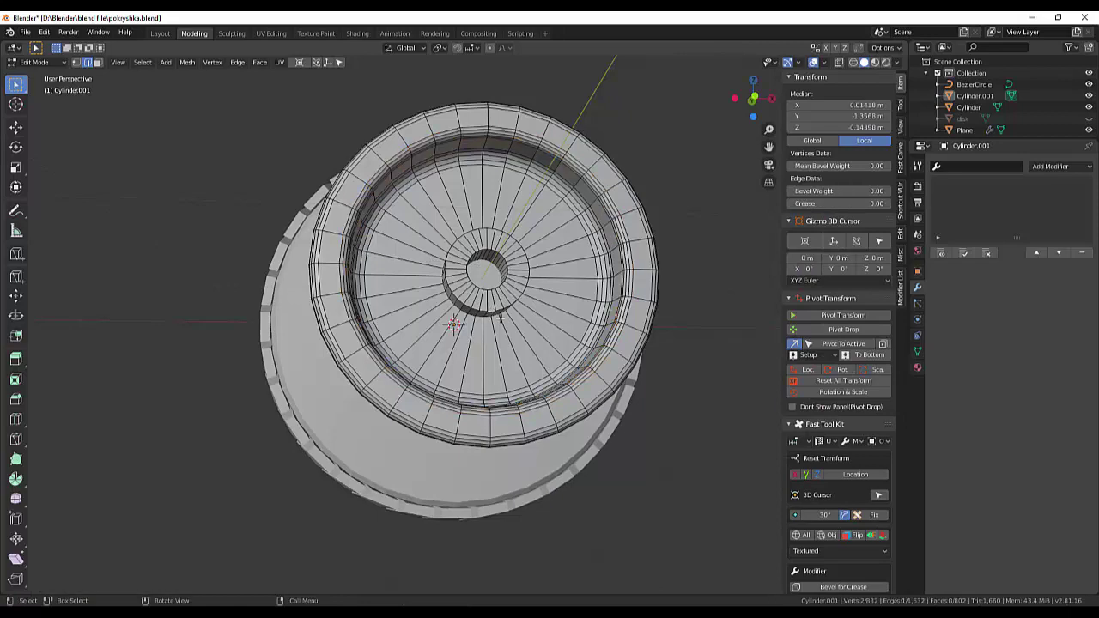
pyautogui.scroll(5, 497, 319)
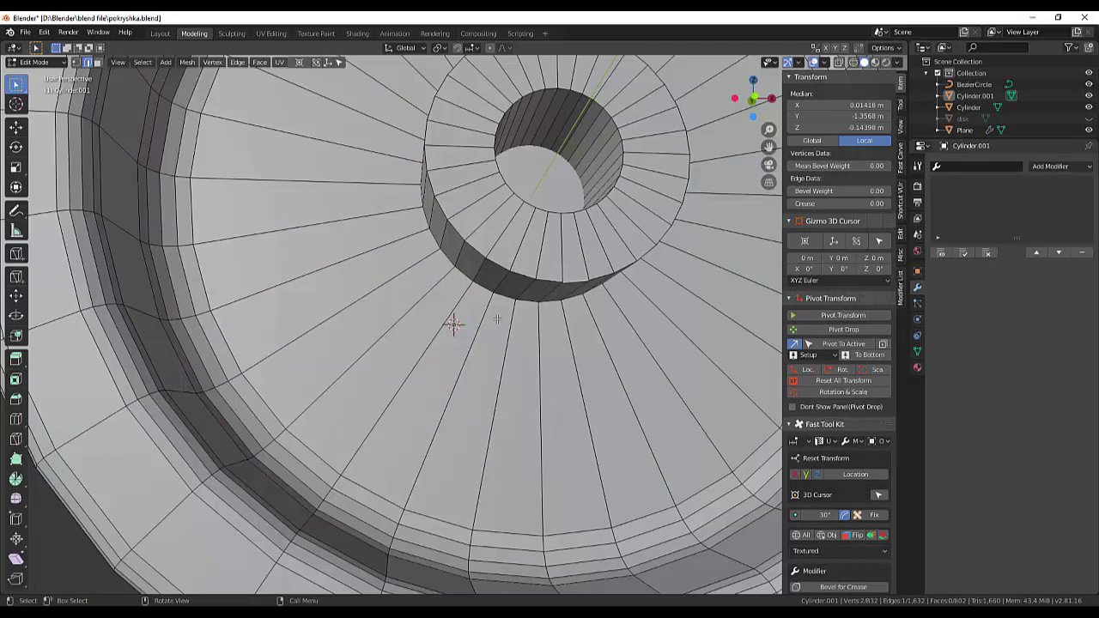
pyautogui.click(464, 275)
pyautogui.keyDown('alt'); pyautogui.click(465, 279); pyautogui.keyUp('alt')
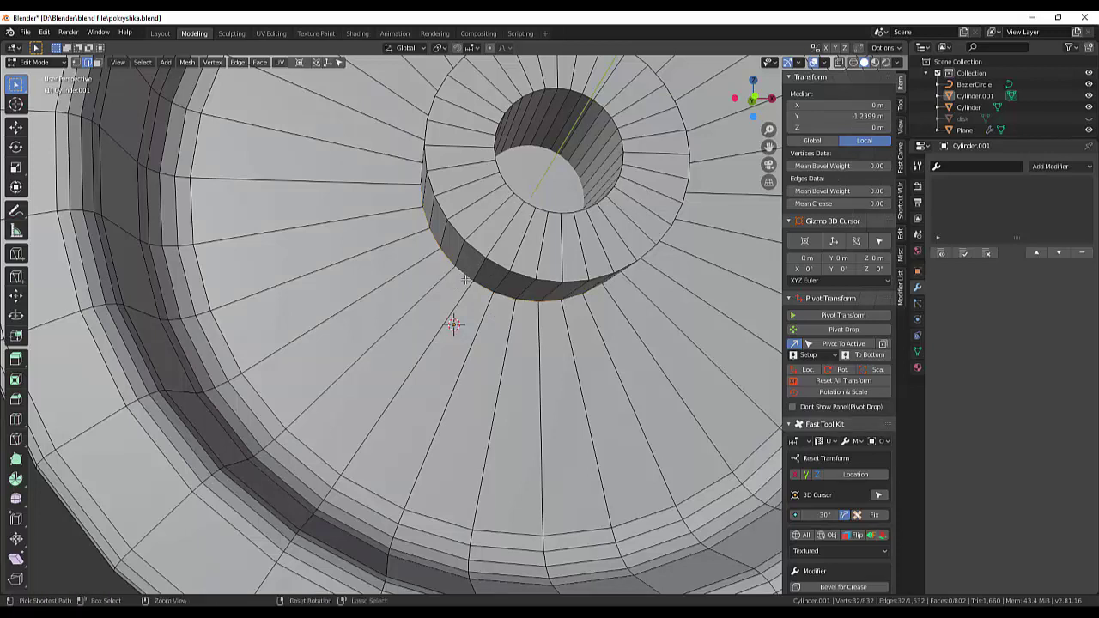
pyautogui.hotkey('ctrl', 'b')
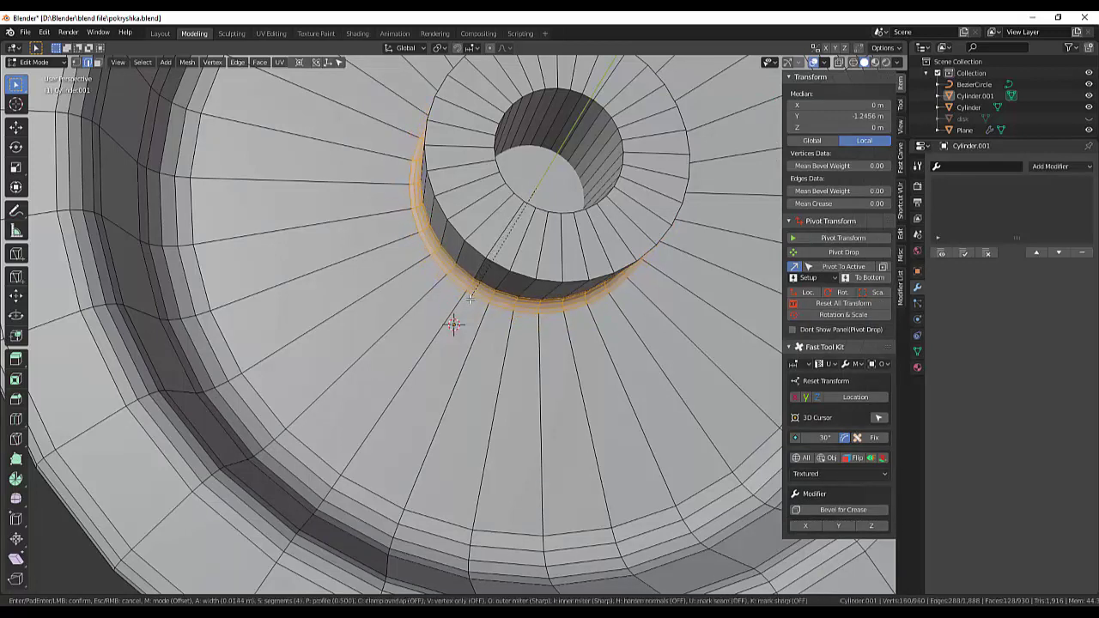
pyautogui.click(465, 300)
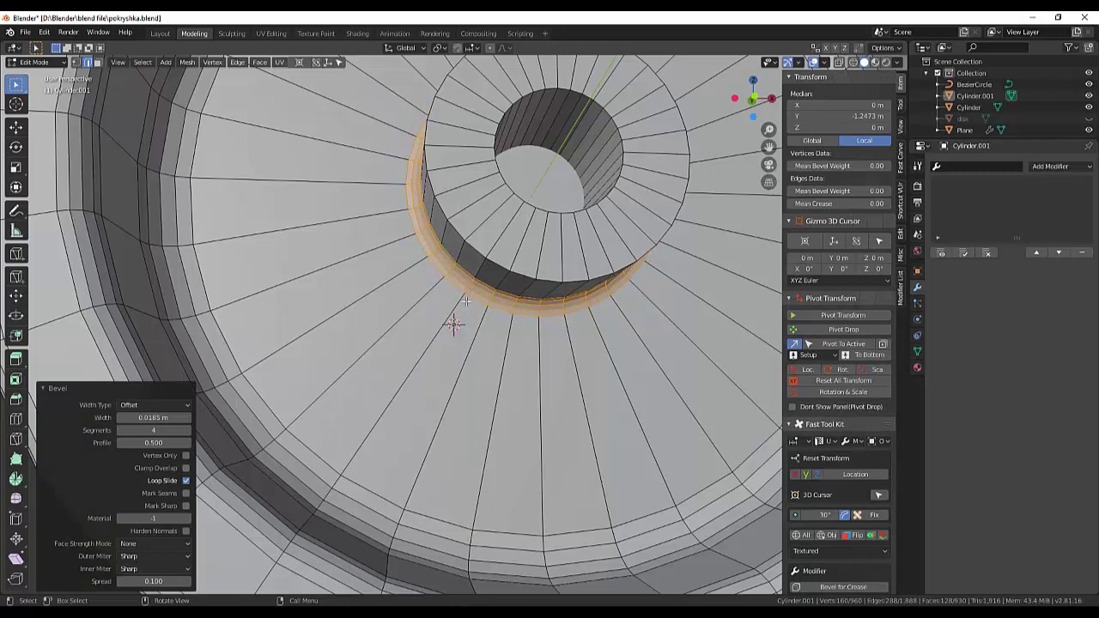
# Bevel the boss's top rim 0.014 m wide and clear the selection.
pyautogui.click(482, 254)
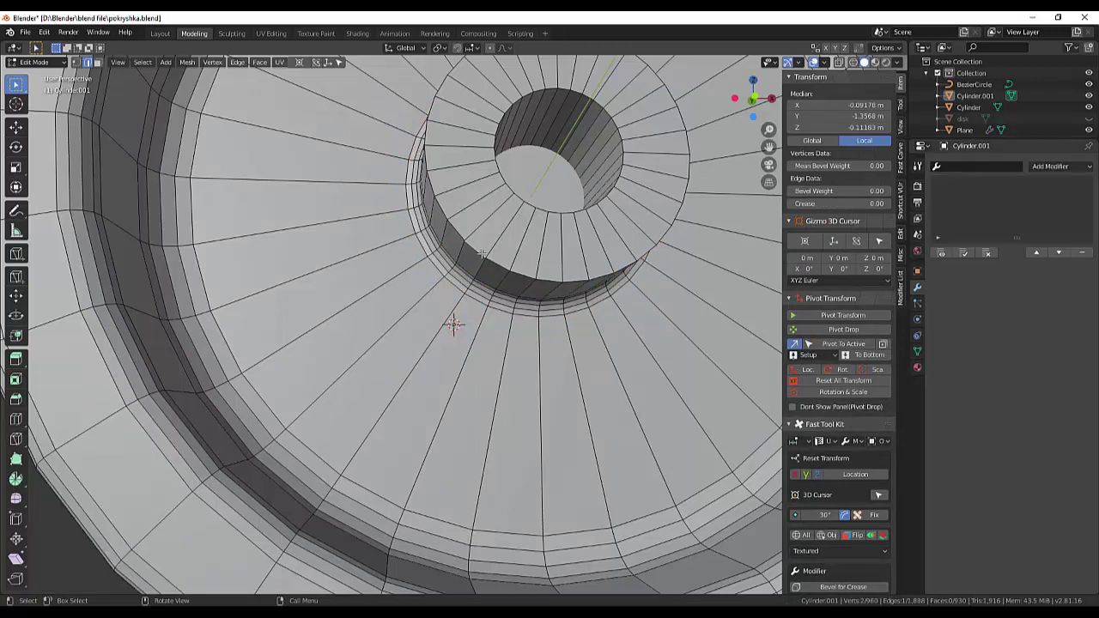
pyautogui.keyDown('alt'); pyautogui.click(482, 254); pyautogui.keyUp('alt')
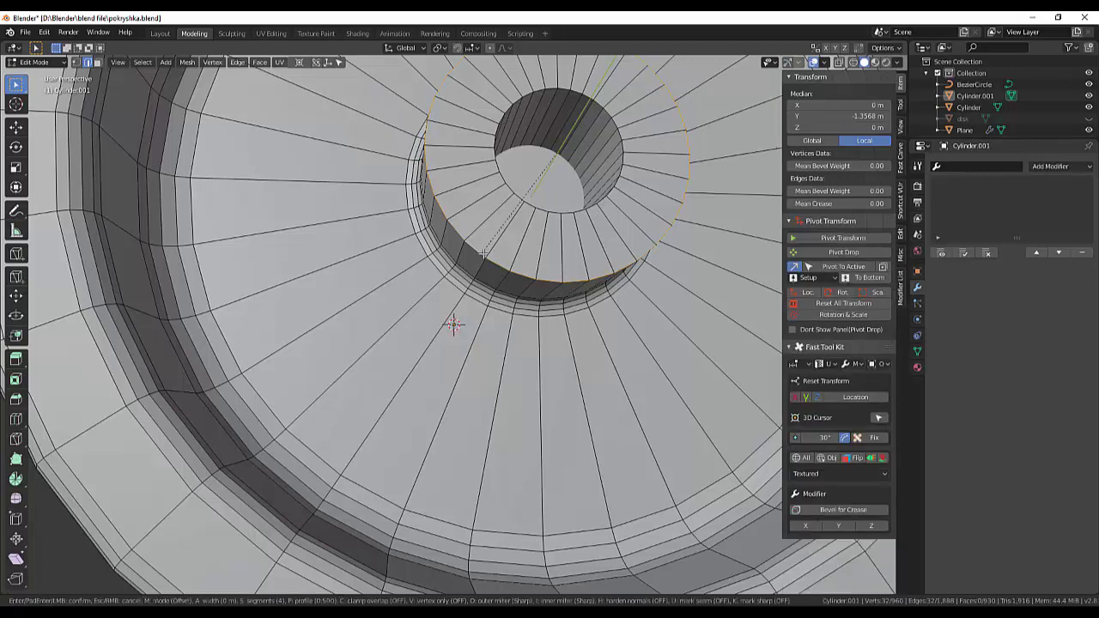
pyautogui.hotkey('ctrl', 'b')
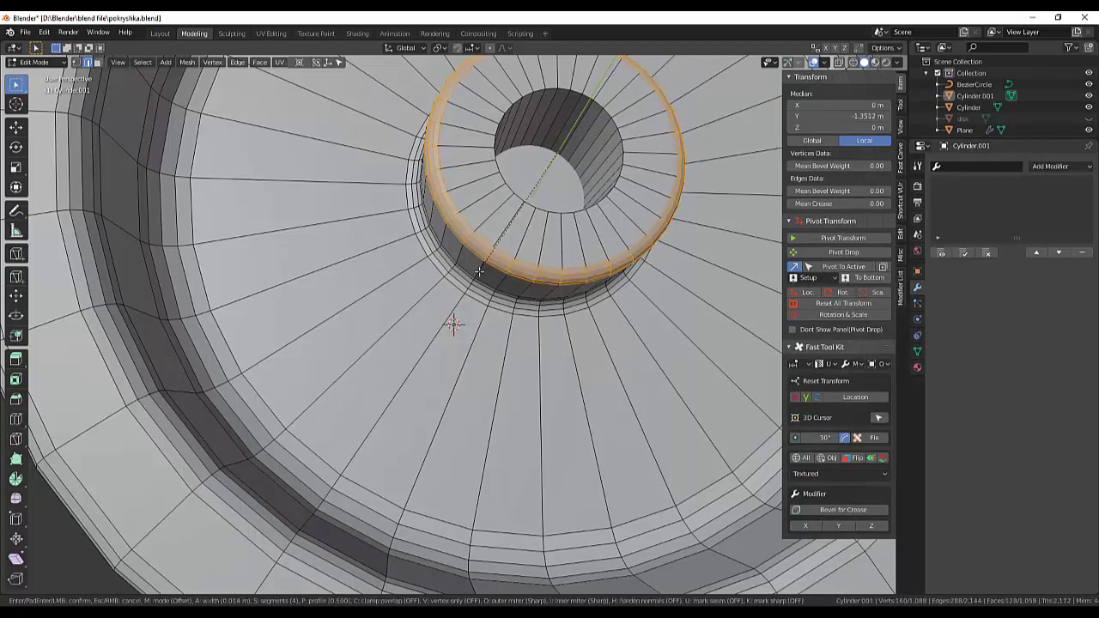
pyautogui.click(479, 271)
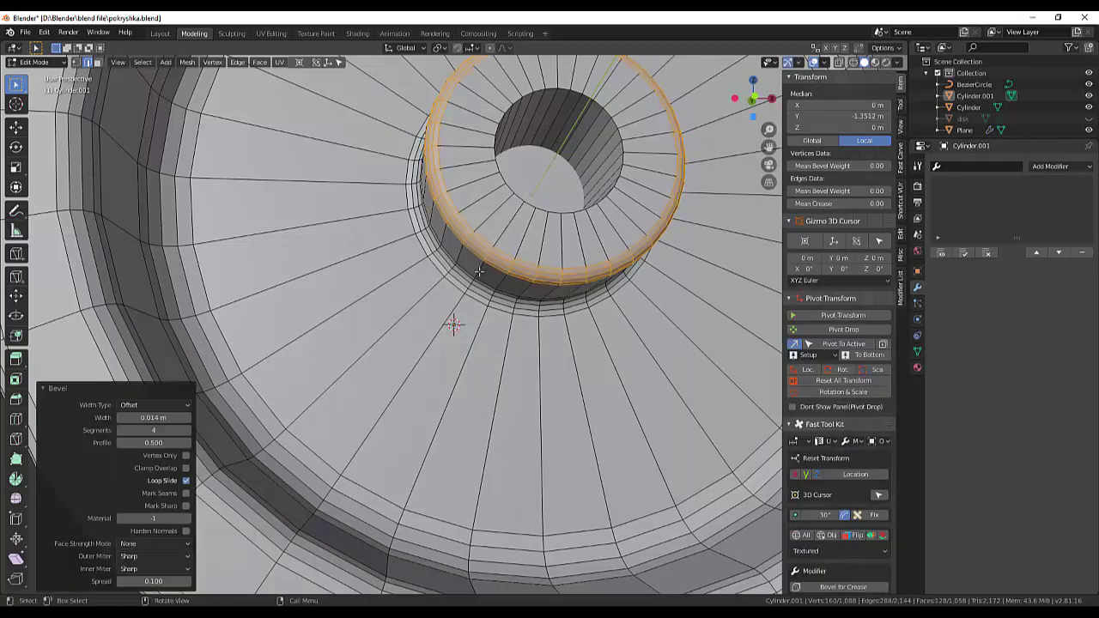
pyautogui.click(568, 211)
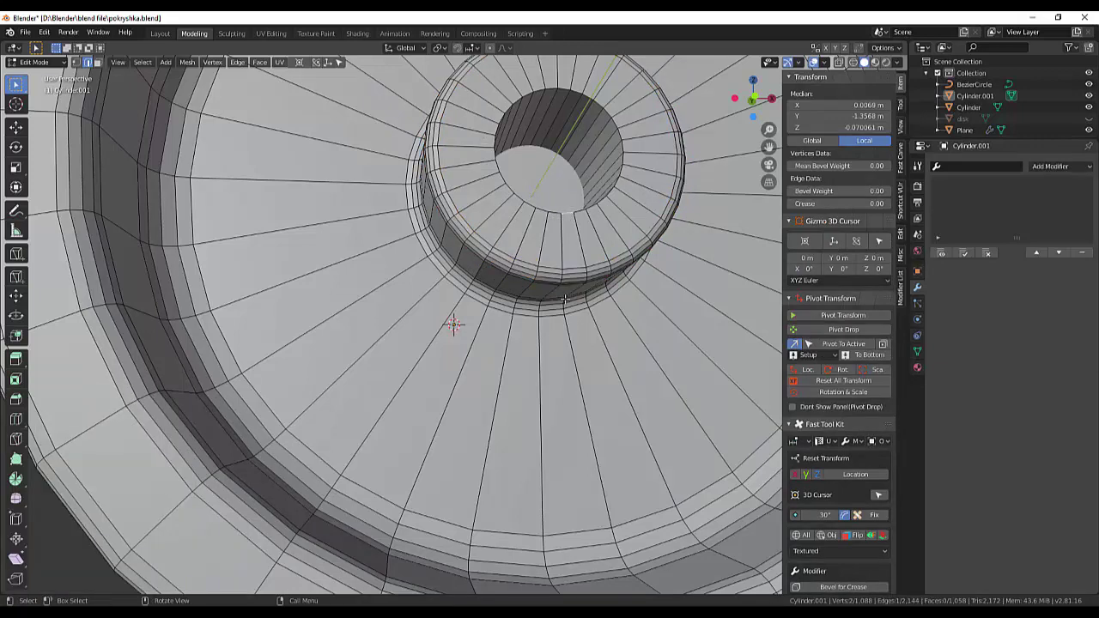
pyautogui.scroll(-5, 564, 298)
pyautogui.moveTo(616, 287)
pyautogui.mouseDown(button='middle')
pyautogui.moveTo(698, 353)
pyautogui.moveTo(550, 408)
pyautogui.moveTo(589, 318)
pyautogui.moveTo(577, 352)
pyautogui.moveTo(619, 301)
pyautogui.moveTo(573, 329)
pyautogui.mouseUp(button='middle')
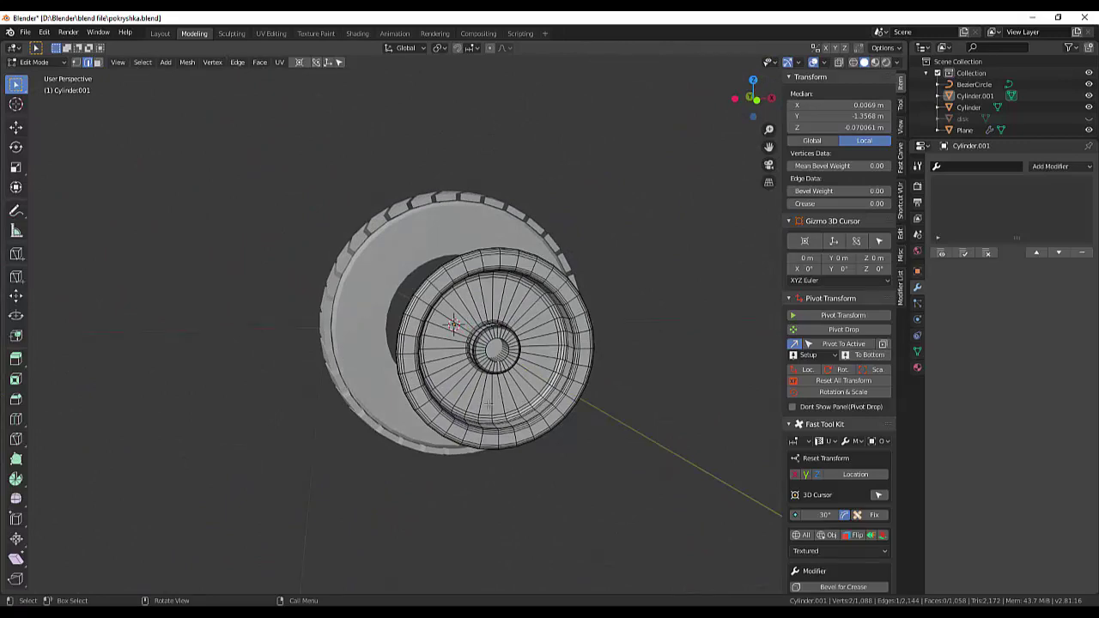
pyautogui.moveTo(653, 402)
pyautogui.mouseDown(button='middle')
pyautogui.moveTo(616, 439)
pyautogui.moveTo(606, 427)
pyautogui.moveTo(611, 386)
pyautogui.moveTo(669, 410)
pyautogui.mouseUp(button='middle')
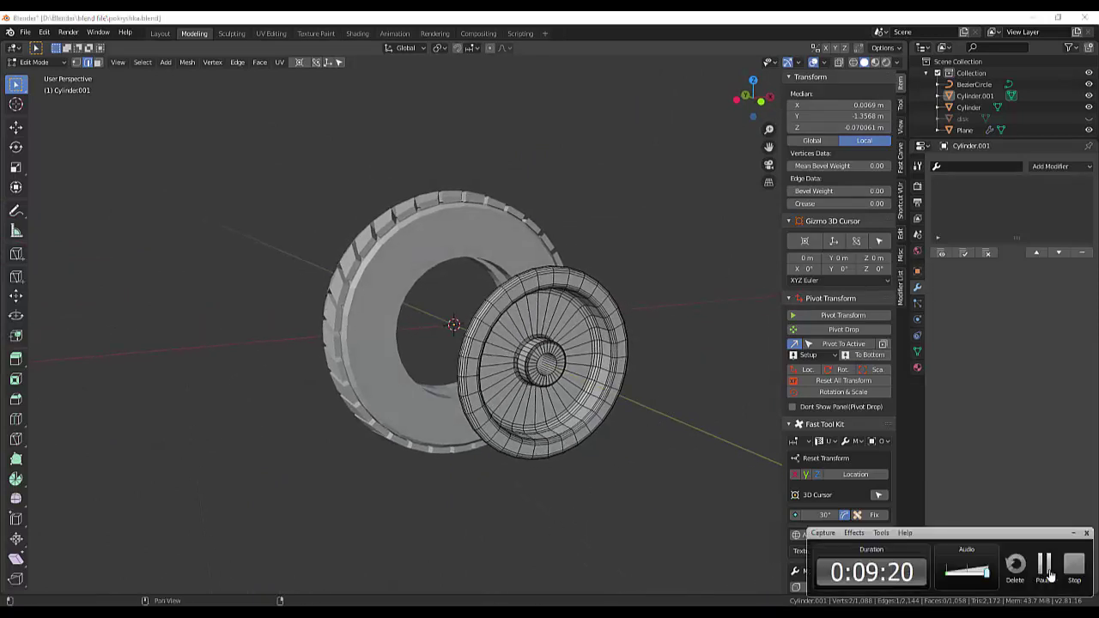
pyautogui.scroll(-5, 559, 365)
pyautogui.moveTo(559, 365)
pyautogui.mouseDown(button='middle')
pyautogui.moveTo(626, 323)
pyautogui.moveTo(611, 329)
pyautogui.moveTo(577, 275)
pyautogui.moveTo(482, 397)
pyautogui.moveTo(579, 292)
pyautogui.moveTo(527, 286)
pyautogui.moveTo(481, 326)
pyautogui.moveTo(551, 295)
pyautogui.moveTo(578, 299)
pyautogui.mouseUp(button='middle')
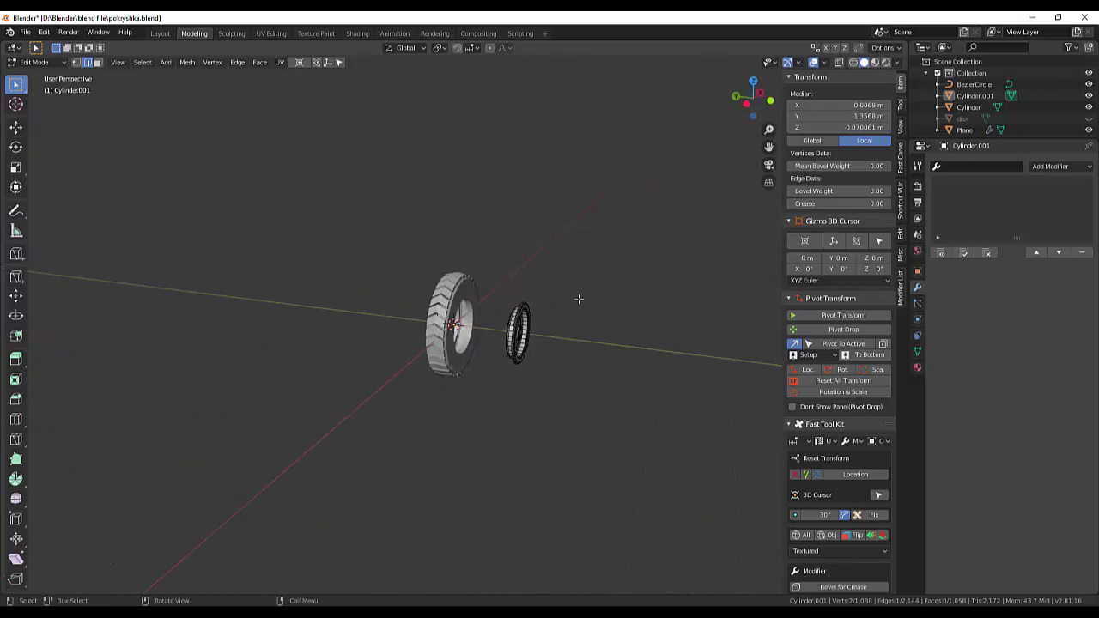
# Switch back to Object Mode and select the hub.
pyautogui.click(36, 63)
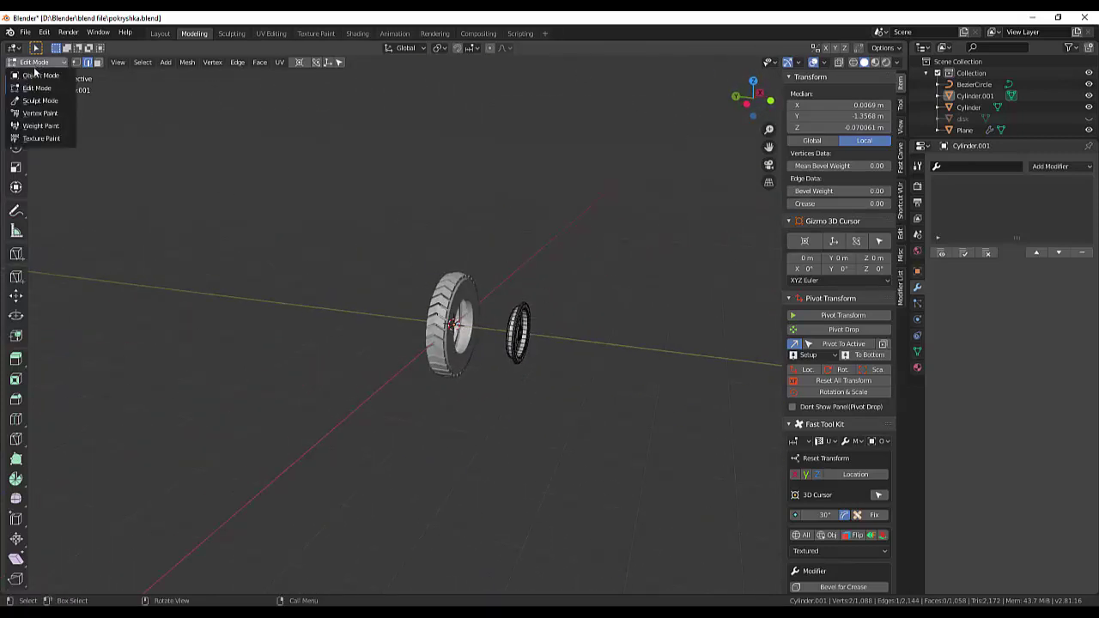
pyautogui.click(38, 75)
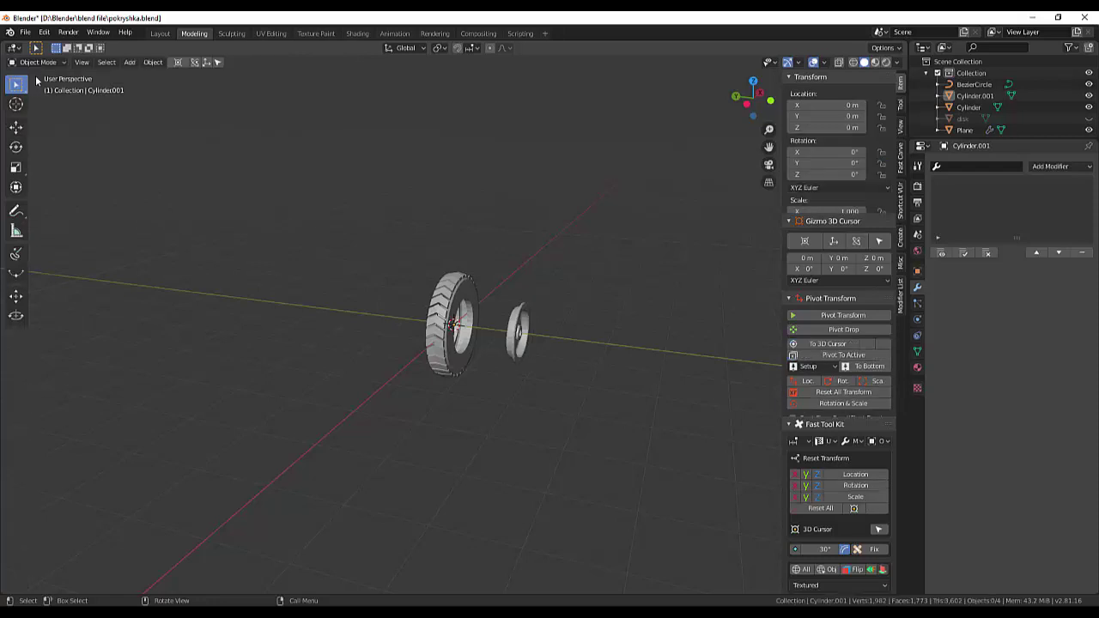
pyautogui.click(514, 354)
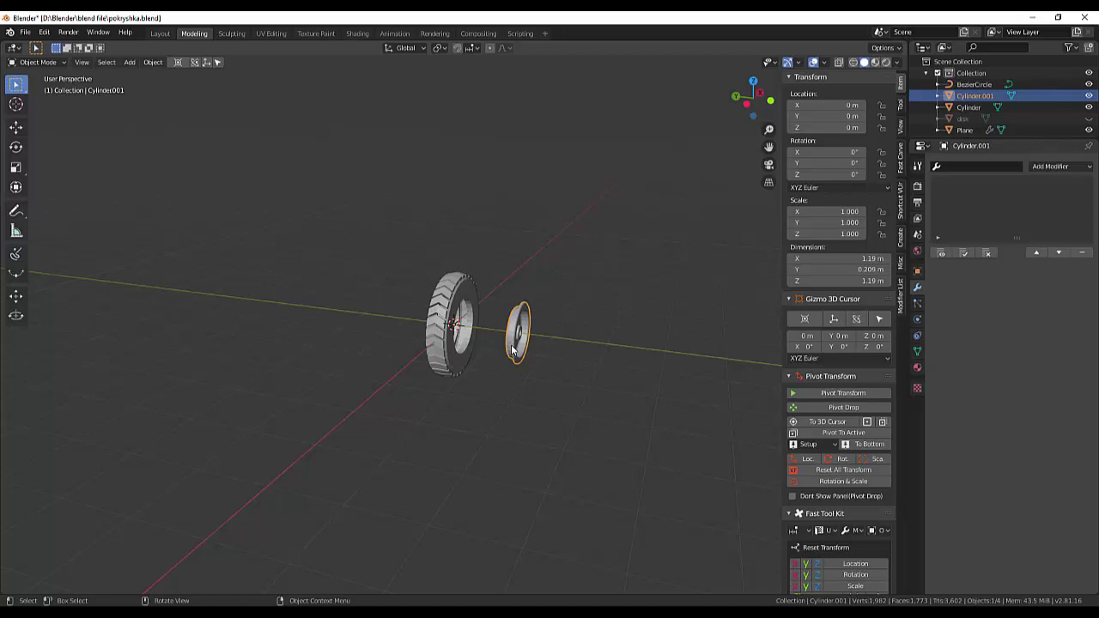
# In side view, move the hub 1.16 m along Y so it sits inside the tire.
pyautogui.press('KP_3')
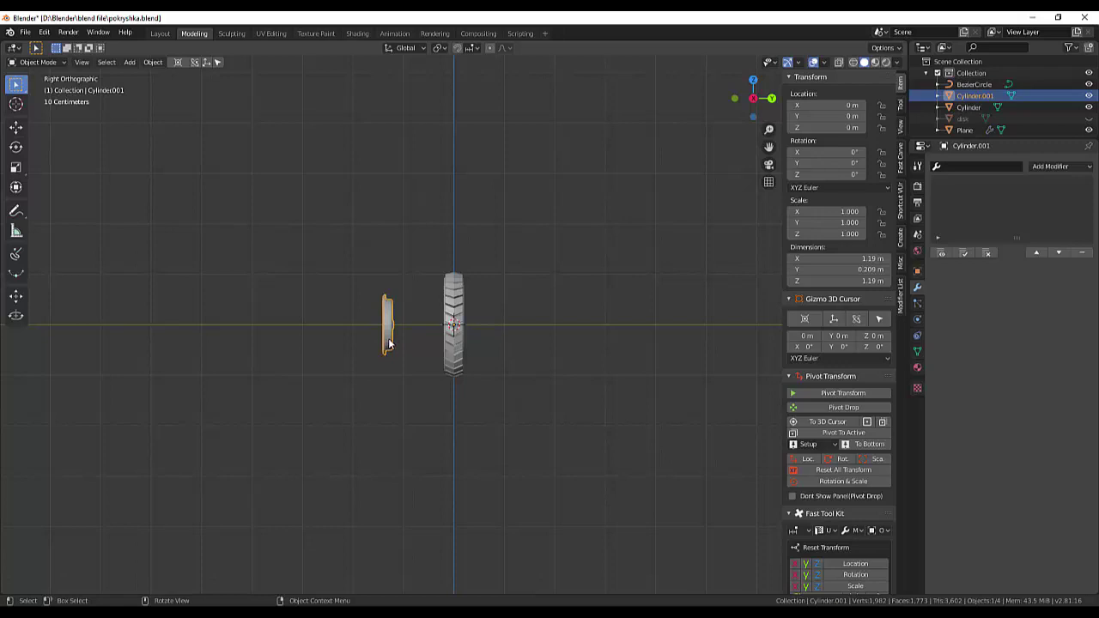
pyautogui.press('g')
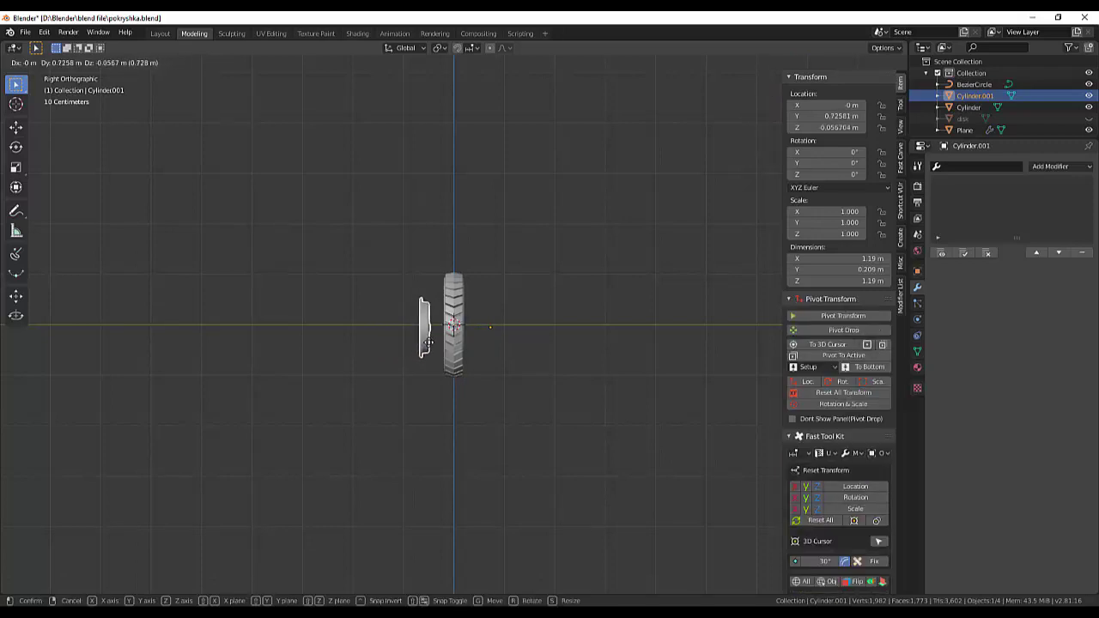
pyautogui.press('y')
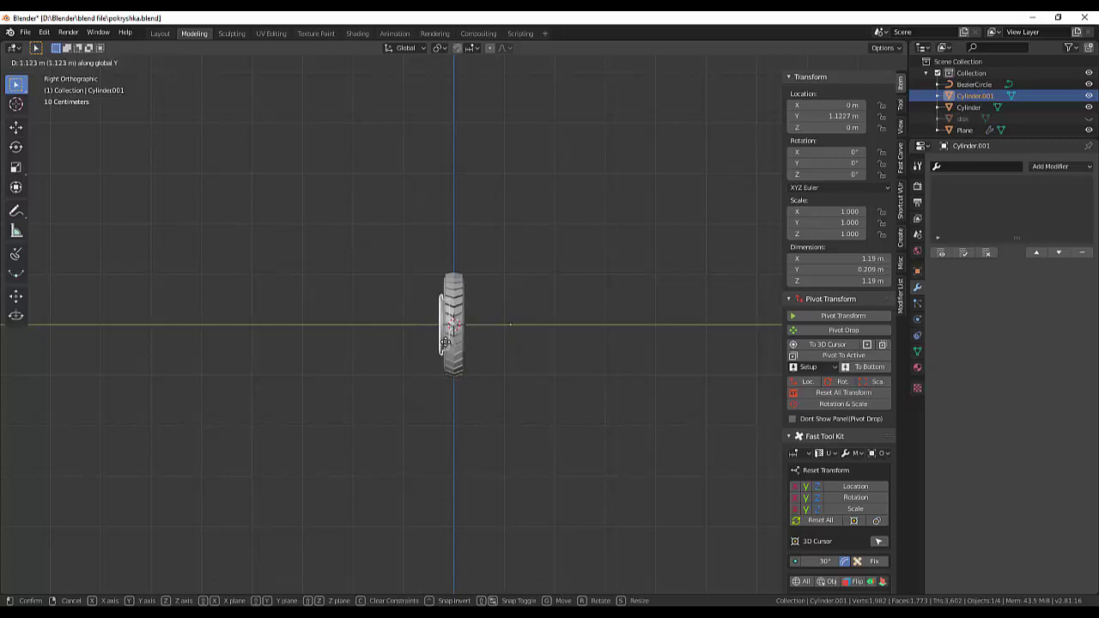
pyautogui.click(447, 341)
pyautogui.moveTo(547, 295)
pyautogui.mouseDown(button='middle')
pyautogui.moveTo(586, 370)
pyautogui.moveTo(674, 294)
pyautogui.moveTo(763, 285)
pyautogui.moveTo(802, 318)
pyautogui.moveTo(578, 302)
pyautogui.moveTo(546, 325)
pyautogui.moveTo(598, 317)
pyautogui.moveTo(628, 329)
pyautogui.moveTo(632, 351)
pyautogui.moveTo(721, 370)
pyautogui.moveTo(778, 356)
pyautogui.moveTo(768, 348)
pyautogui.mouseUp(button='middle')
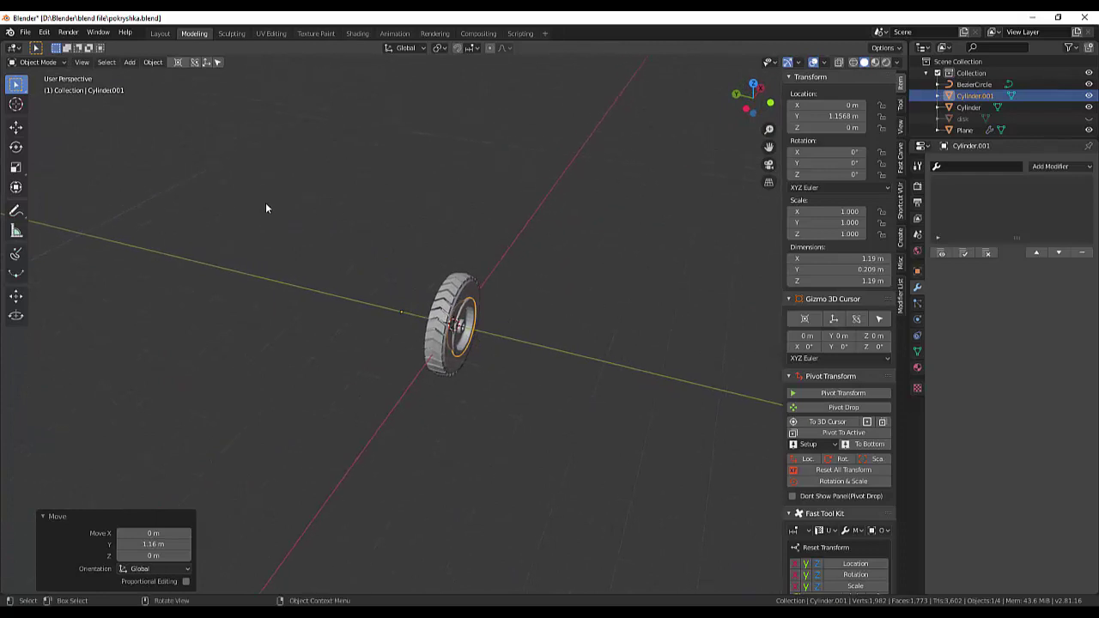
# Set the hub's origin to the 3D cursor so its location reads 0 m on all axes.
pyautogui.click(158, 63)
pyautogui.moveTo(170, 87)
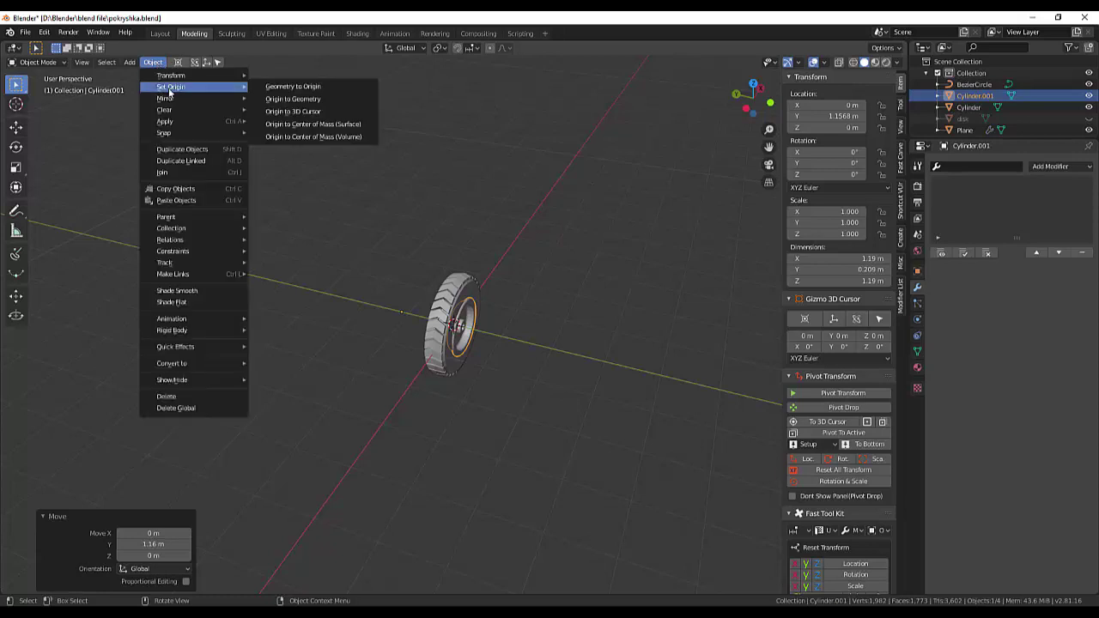
pyautogui.click(295, 112)
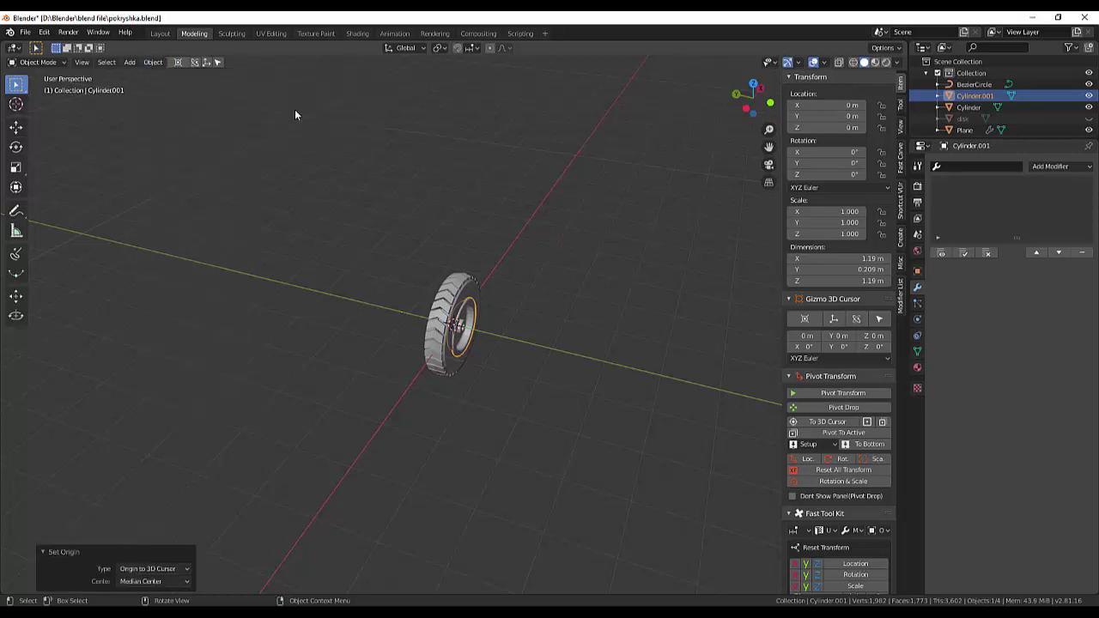
pyautogui.moveTo(451, 192)
pyautogui.mouseDown(button='middle')
pyautogui.moveTo(441, 233)
pyautogui.moveTo(337, 168)
pyautogui.moveTo(353, 184)
pyautogui.mouseUp(button='middle')
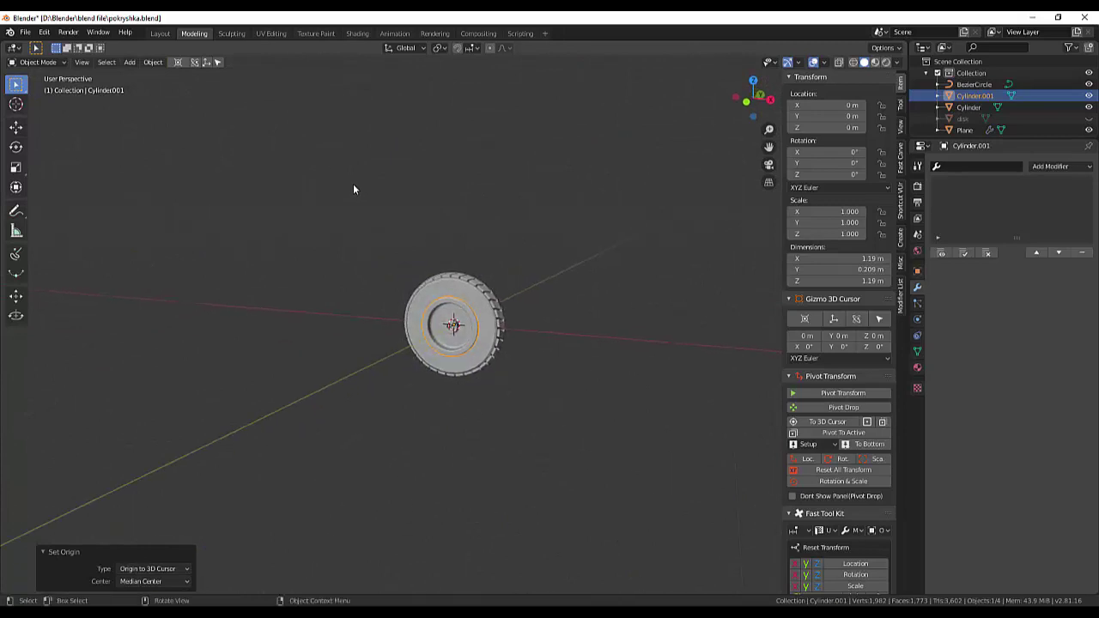
pyautogui.scroll(3, 467, 305)
pyautogui.scroll(3, 467, 305)
pyautogui.scroll(1, 467, 305)
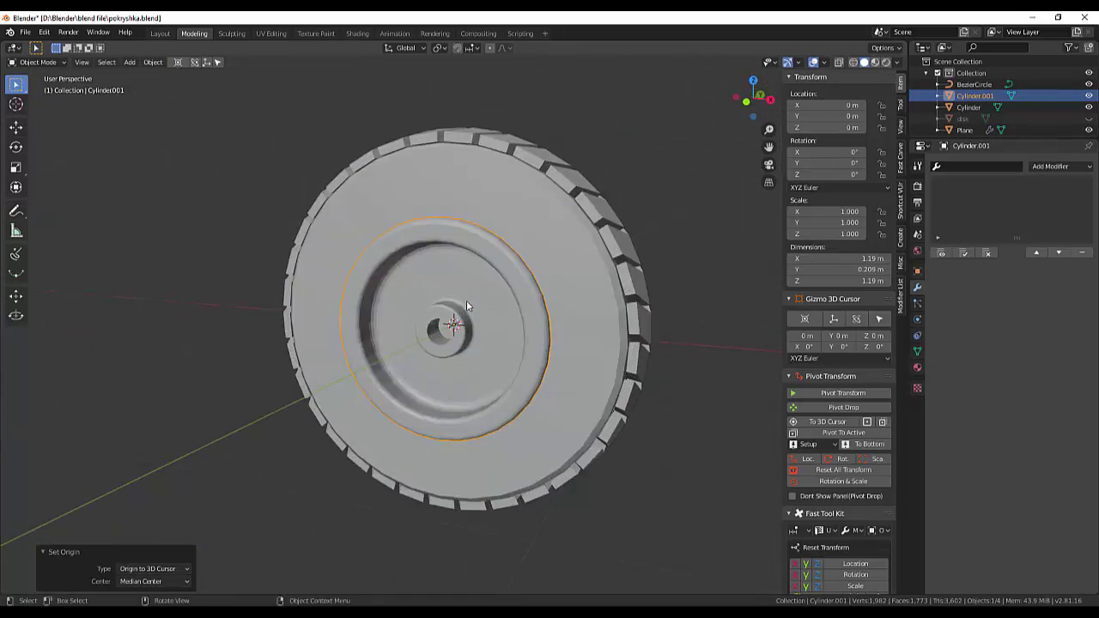
pyautogui.moveTo(498, 273)
pyautogui.mouseDown(button='middle')
pyautogui.moveTo(572, 286)
pyautogui.moveTo(604, 279)
pyautogui.mouseUp(button='middle')
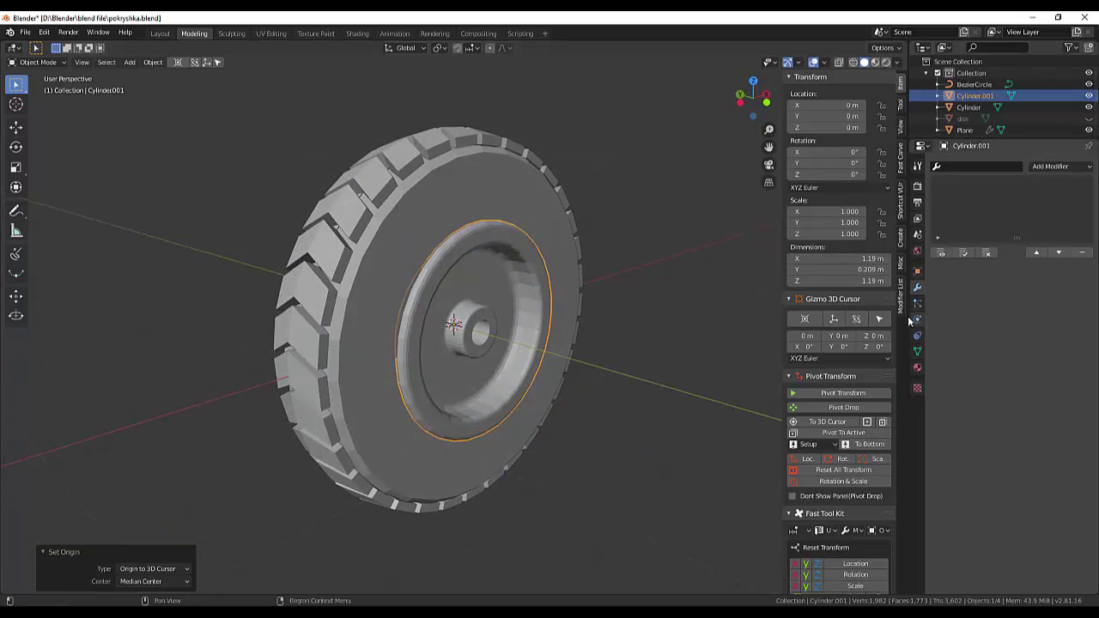
# Add a Mirror modifier to the hub, mirroring on the Y axis only.
pyautogui.click(1055, 166)
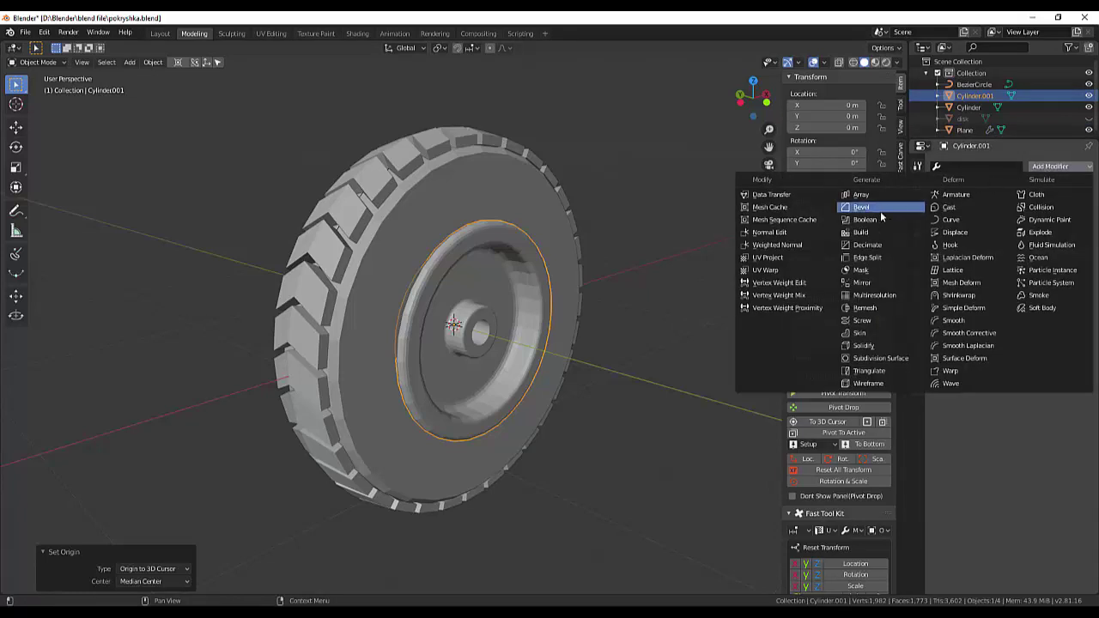
pyautogui.click(867, 284)
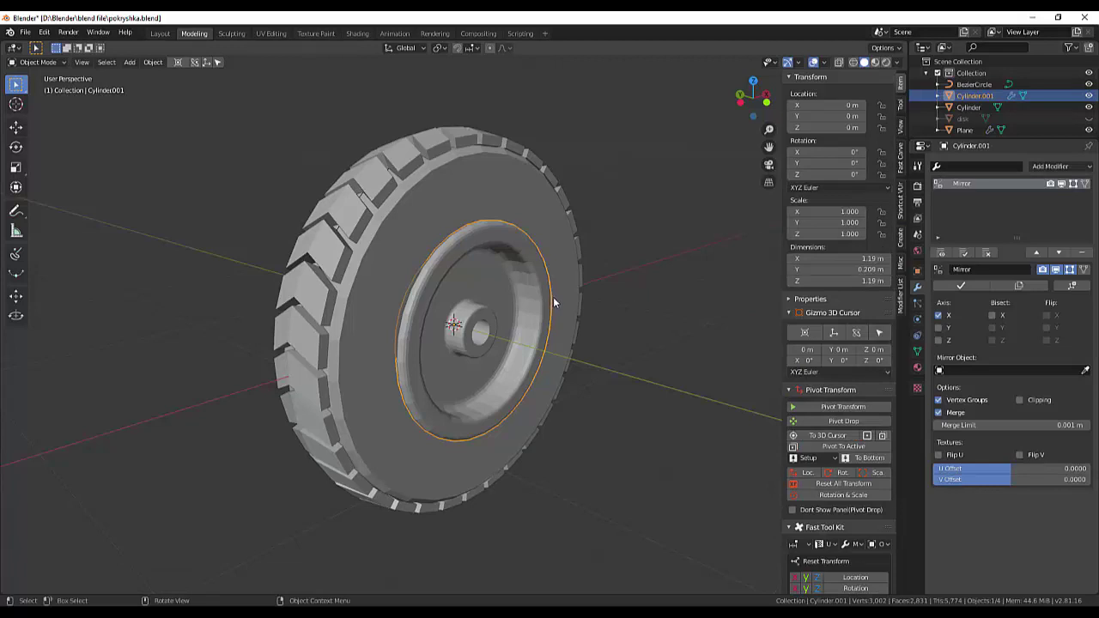
pyautogui.moveTo(554, 303)
pyautogui.mouseDown(button='middle')
pyautogui.moveTo(661, 300)
pyautogui.moveTo(644, 308)
pyautogui.moveTo(629, 297)
pyautogui.moveTo(624, 308)
pyautogui.moveTo(635, 311)
pyautogui.mouseUp(button='middle')
pyautogui.click(939, 341)
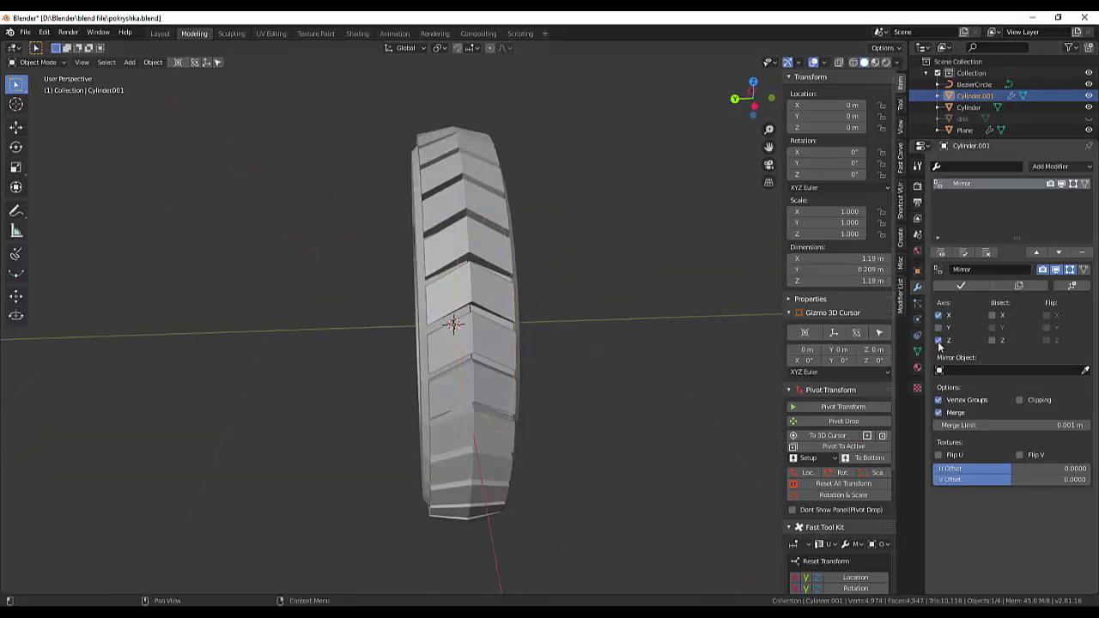
pyautogui.click(939, 341)
pyautogui.click(938, 315)
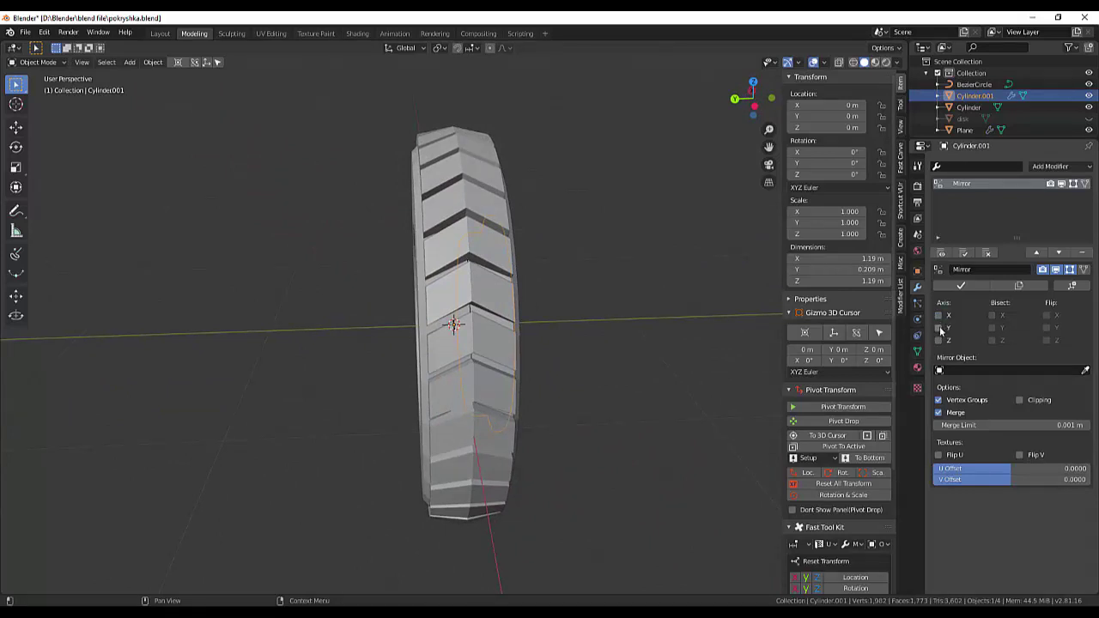
pyautogui.click(939, 328)
# Orbit and zoom around the wheel to check the mirrored hub on both sides.
pyautogui.moveTo(629, 235)
pyautogui.mouseDown(button='middle')
pyautogui.moveTo(650, 278)
pyautogui.moveTo(789, 191)
pyautogui.moveTo(886, 259)
pyautogui.moveTo(875, 237)
pyautogui.moveTo(715, 220)
pyautogui.mouseUp(button='middle')
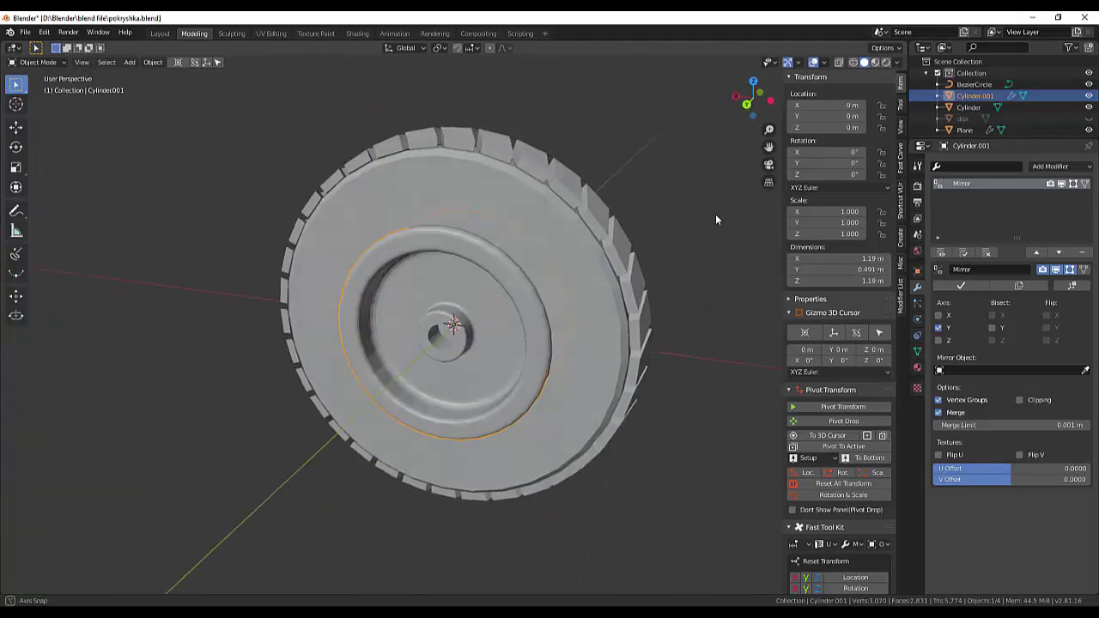
pyautogui.scroll(-4, 646, 223)
pyautogui.scroll(-2, 644, 226)
pyautogui.scroll(2, 639, 227)
pyautogui.scroll(3, 630, 237)
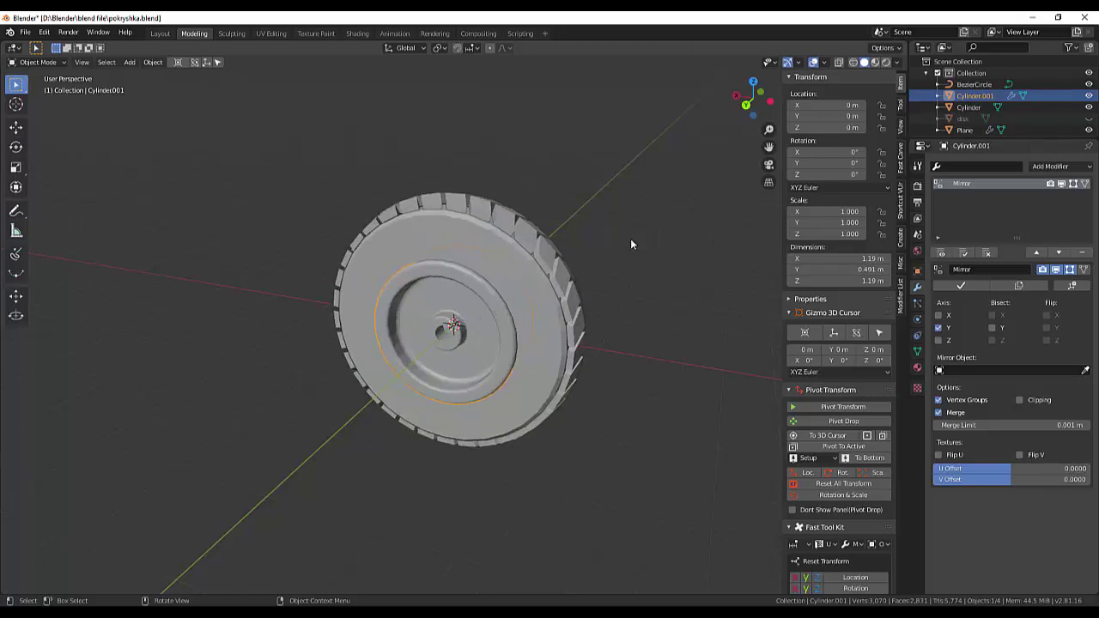
pyautogui.scroll(-2, 631, 244)
pyautogui.moveTo(633, 243)
pyautogui.mouseDown(button='middle')
pyautogui.moveTo(23, 249)
pyautogui.moveTo(840, 274)
pyautogui.moveTo(696, 219)
pyautogui.moveTo(672, 243)
pyautogui.moveTo(718, 263)
pyautogui.moveTo(706, 228)
pyautogui.moveTo(656, 226)
pyautogui.moveTo(395, 255)
pyautogui.moveTo(467, 240)
pyautogui.moveTo(454, 238)
pyautogui.moveTo(542, 307)
pyautogui.mouseUp(button='middle')
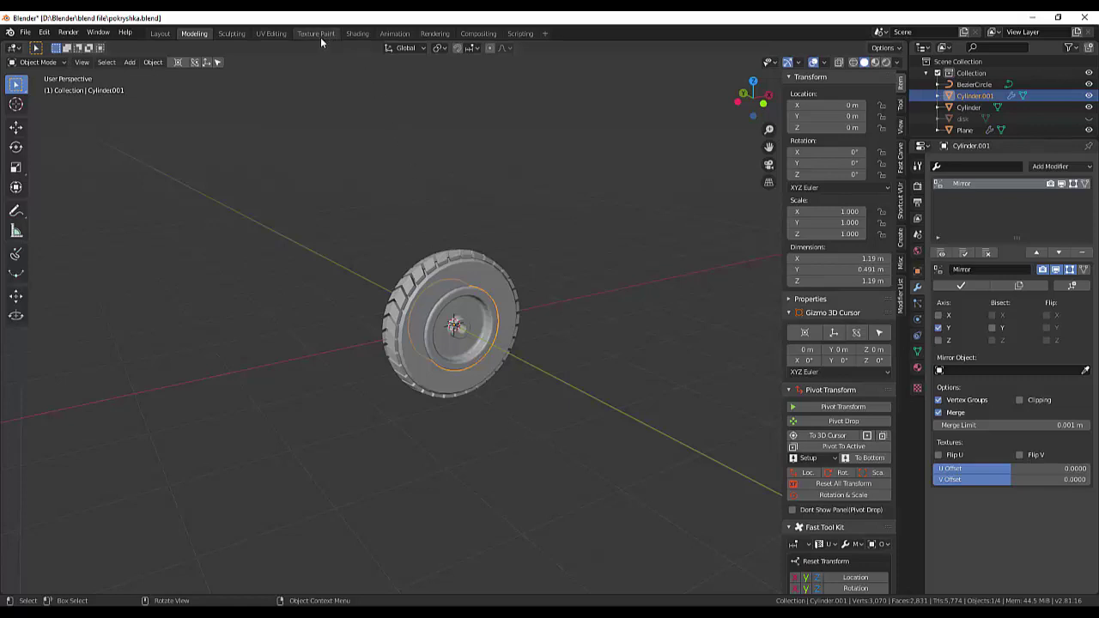
# In the Shading workspace, set the tire material's Specular to about 0.113, then select the hub.
pyautogui.click(358, 34)
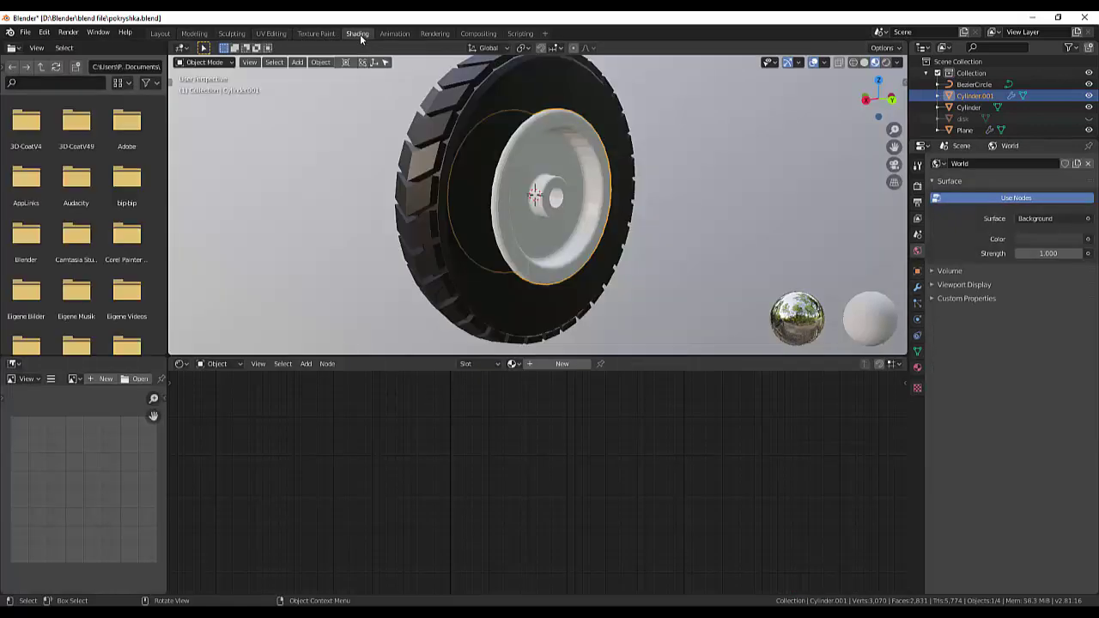
pyautogui.click(421, 159)
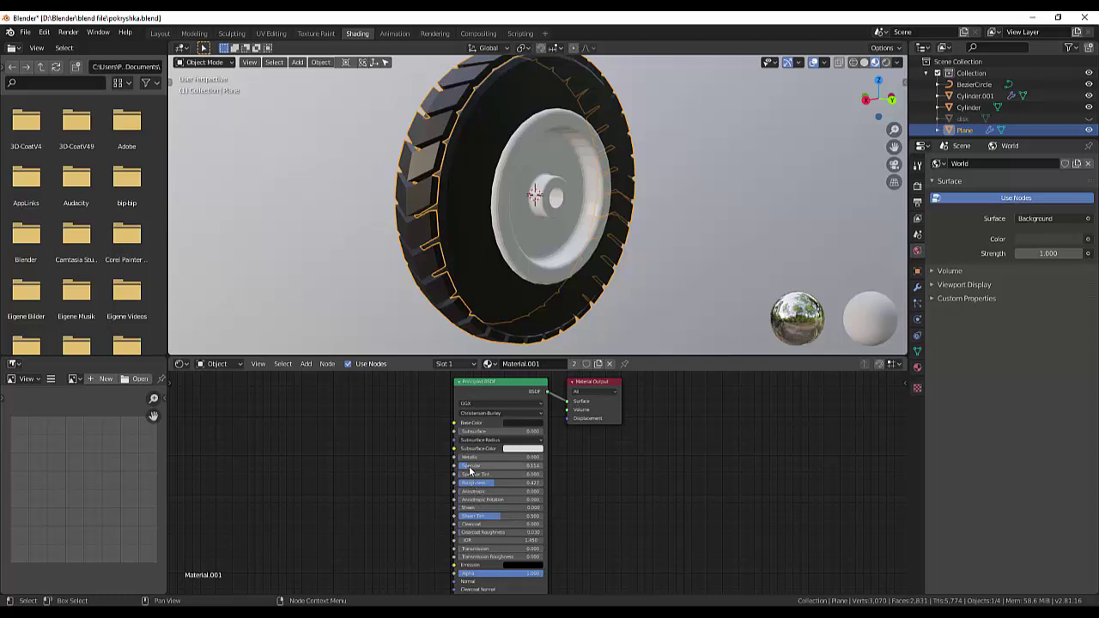
pyautogui.moveTo(469, 466); pyautogui.dragTo(465, 465)
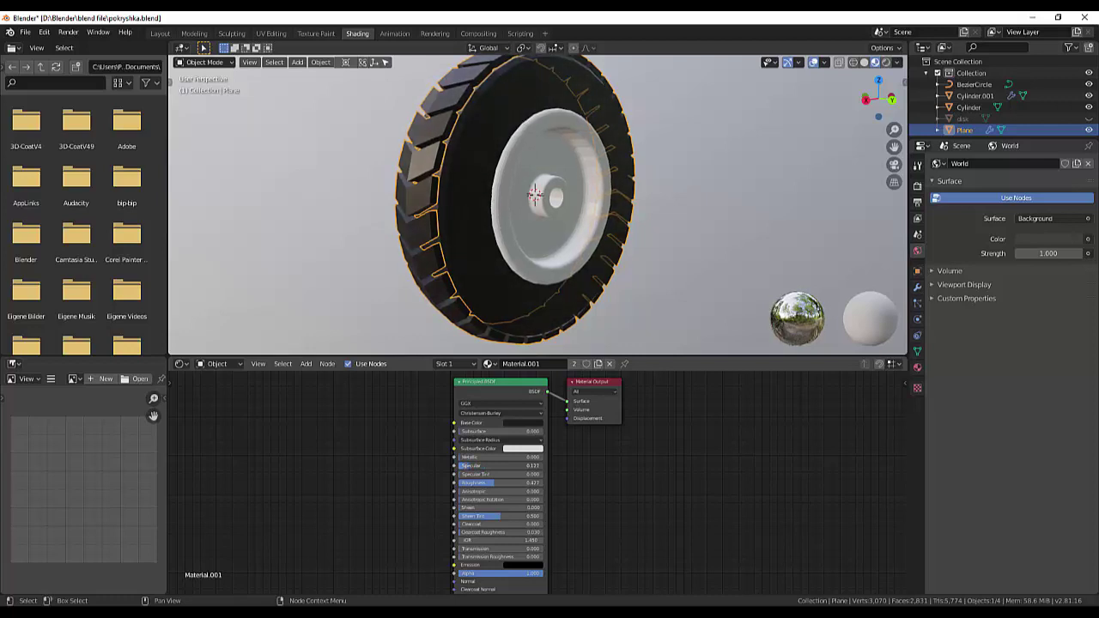
pyautogui.moveTo(465, 465); pyautogui.dragTo(481, 483)
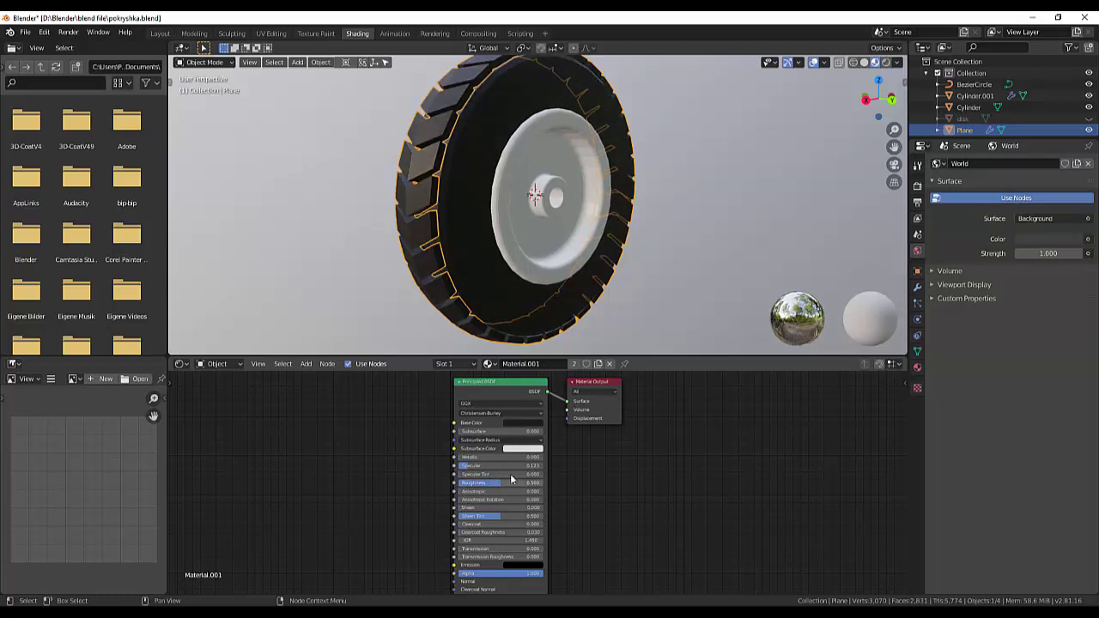
pyautogui.click(522, 278)
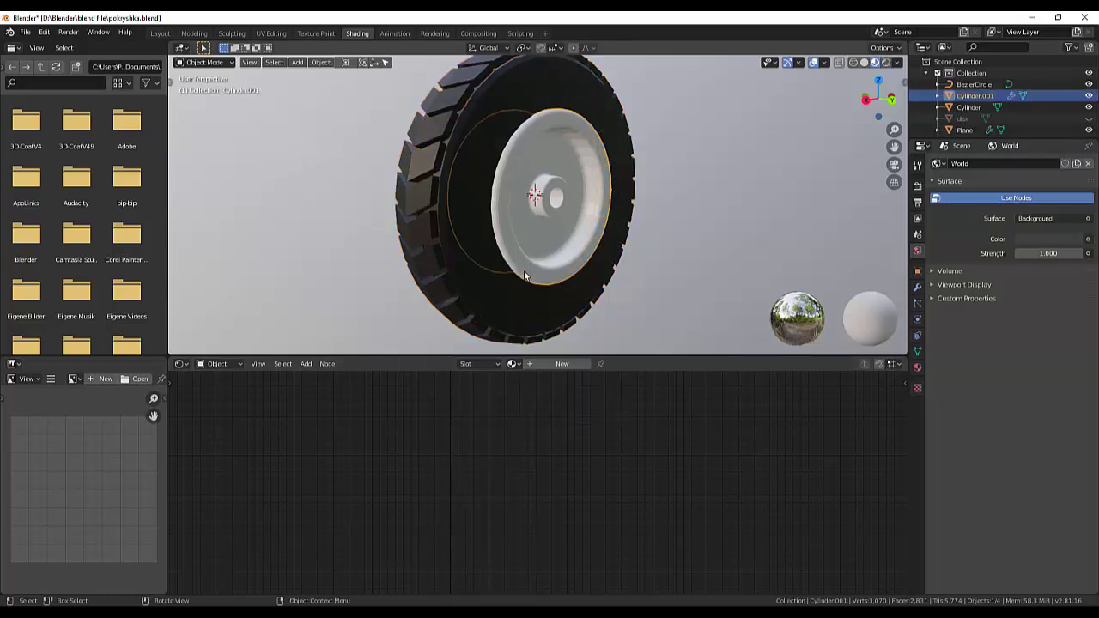
# Create a new hub material with Metallic about 0.900 and Roughness about 0.141.
pyautogui.click(512, 363)
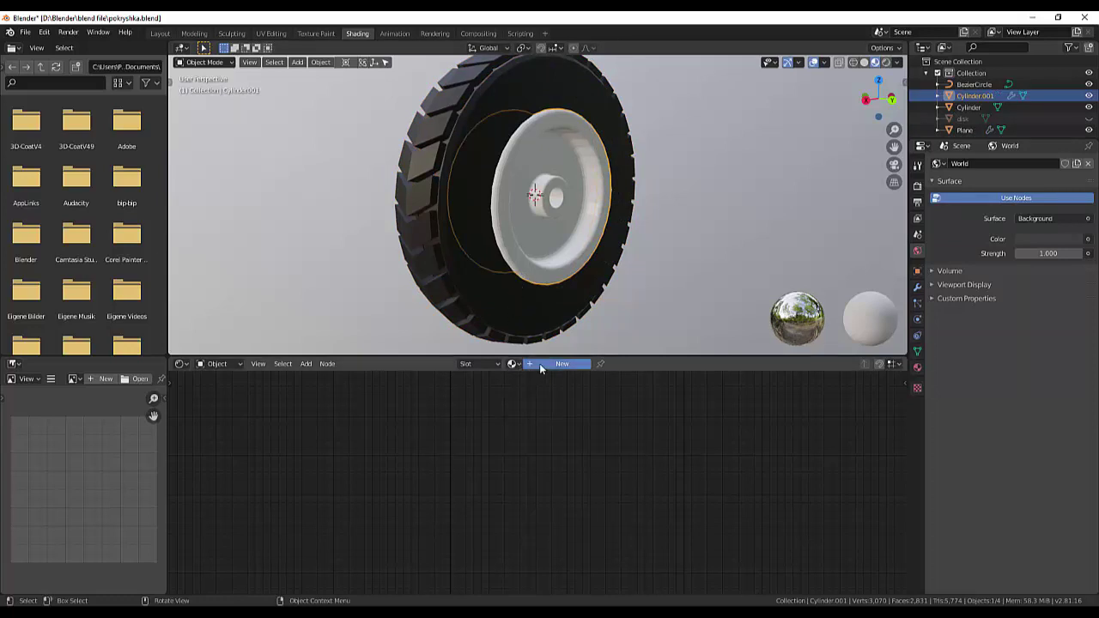
pyautogui.click(539, 363)
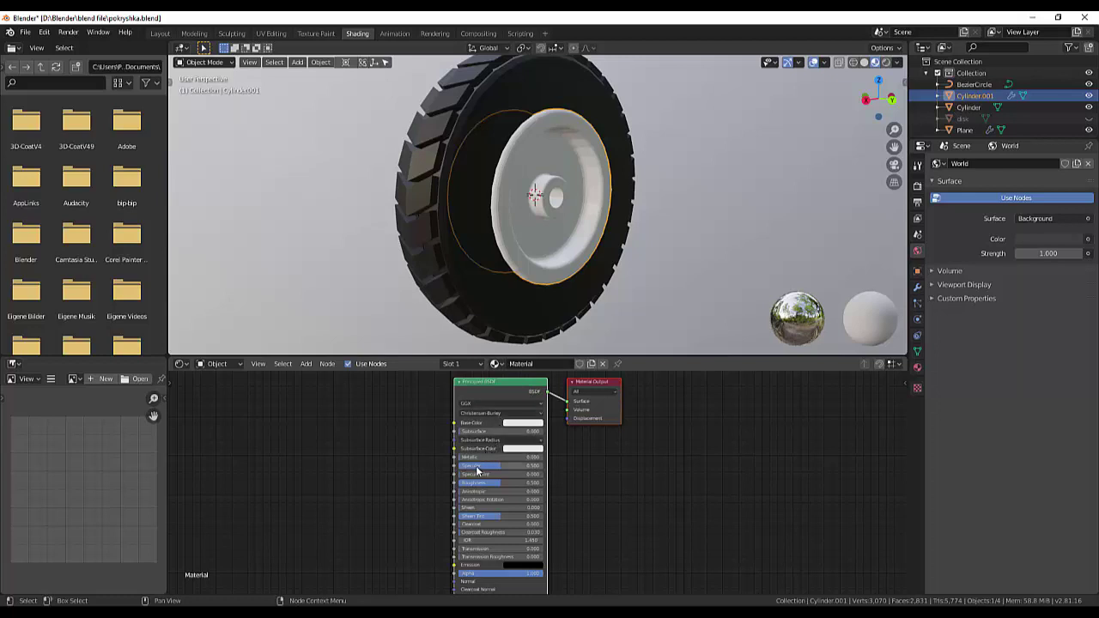
pyautogui.moveTo(478, 460); pyautogui.dragTo(524, 456)
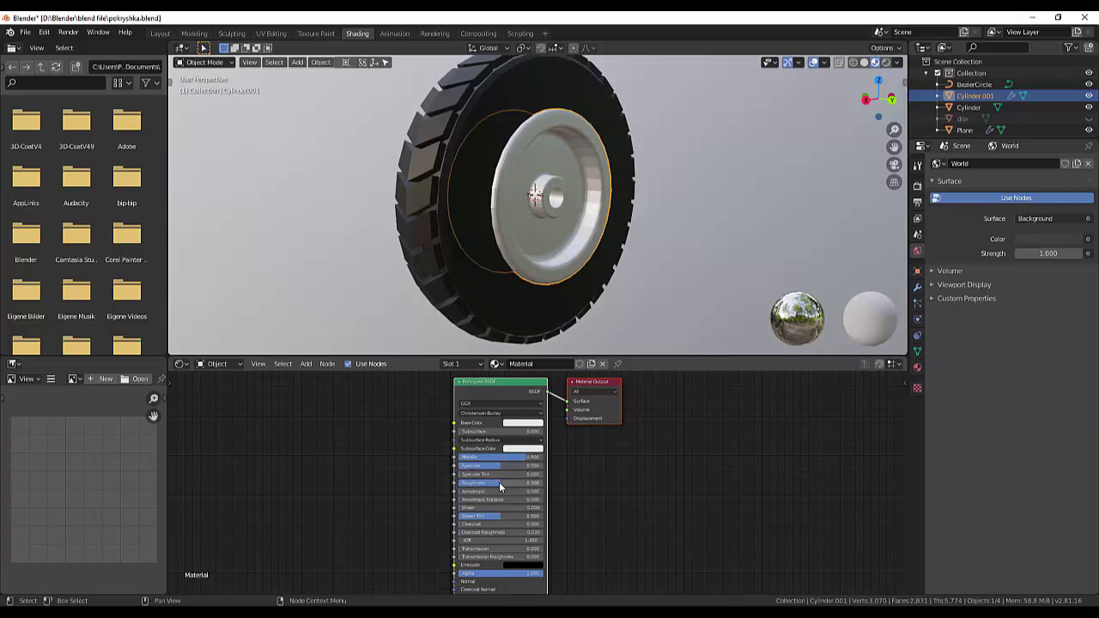
pyautogui.moveTo(499, 482); pyautogui.dragTo(474, 483)
pyautogui.click(618, 314)
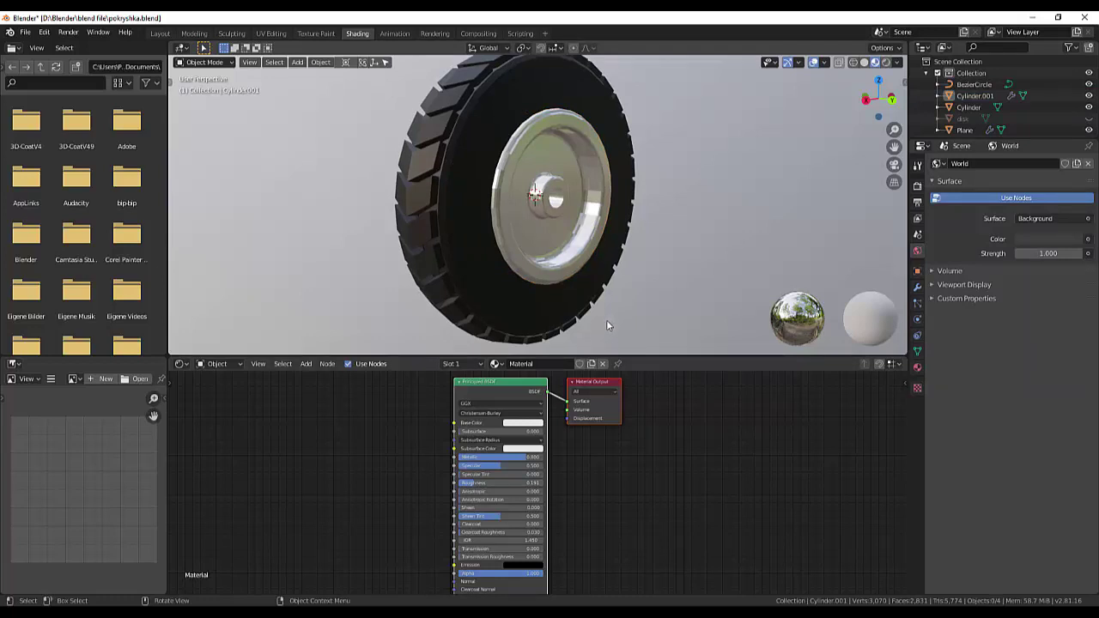
# Render a camera view, toggle animation playback, and enlarge the 3D view over the node editor.
pyautogui.press('F12')
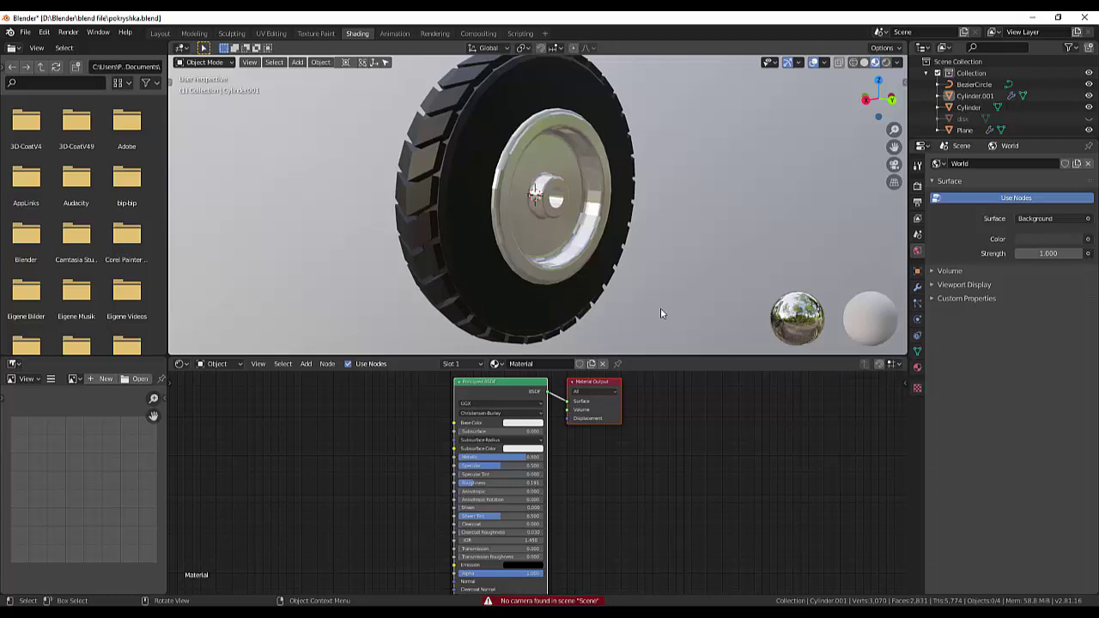
pyautogui.press('space')
pyautogui.press('Escape')
pyautogui.press('space')
pyautogui.press('space')
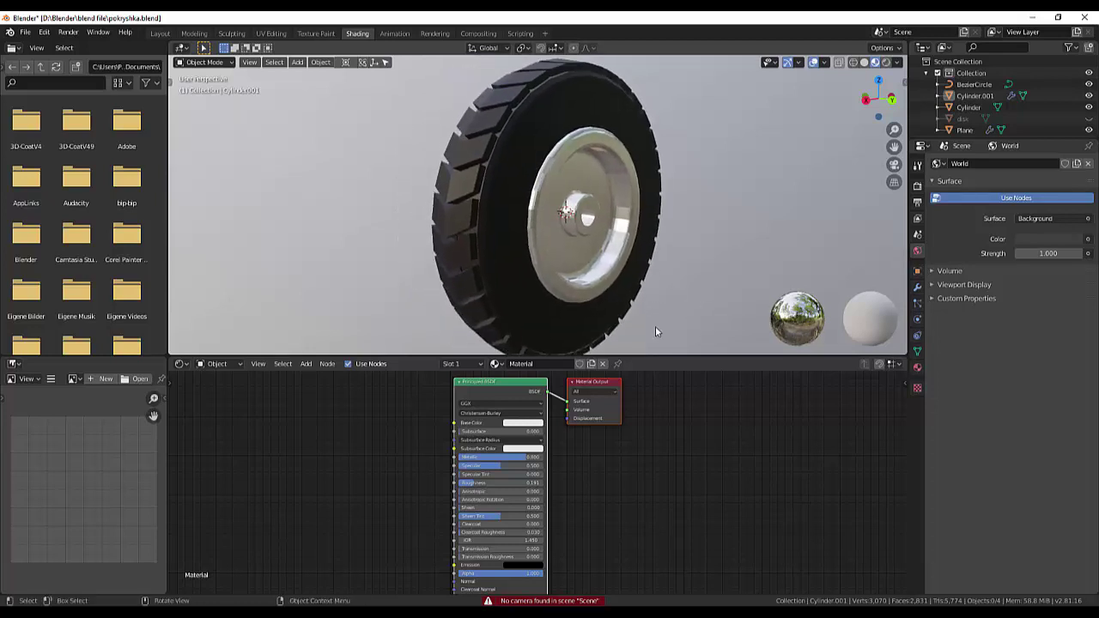
pyautogui.moveTo(657, 356); pyautogui.dragTo(657, 499)
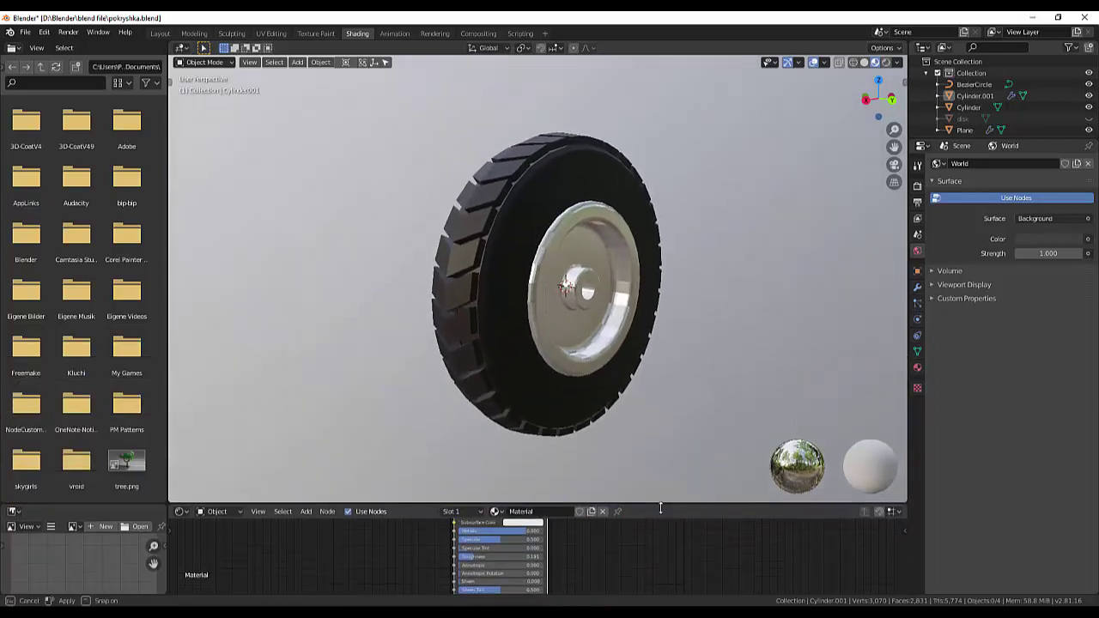
pyautogui.press('space')
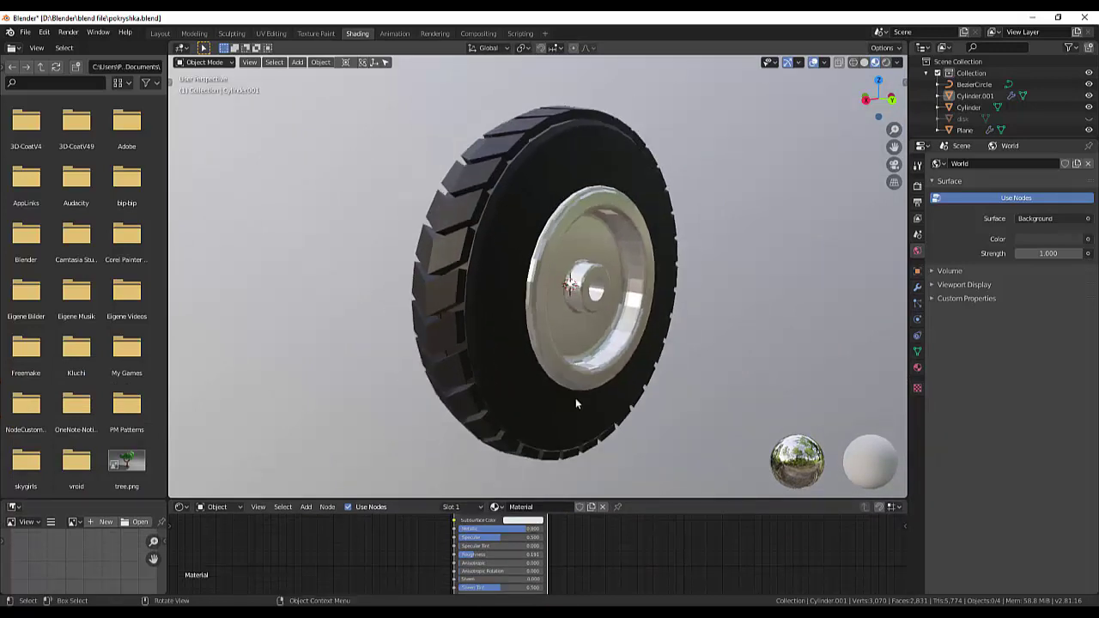